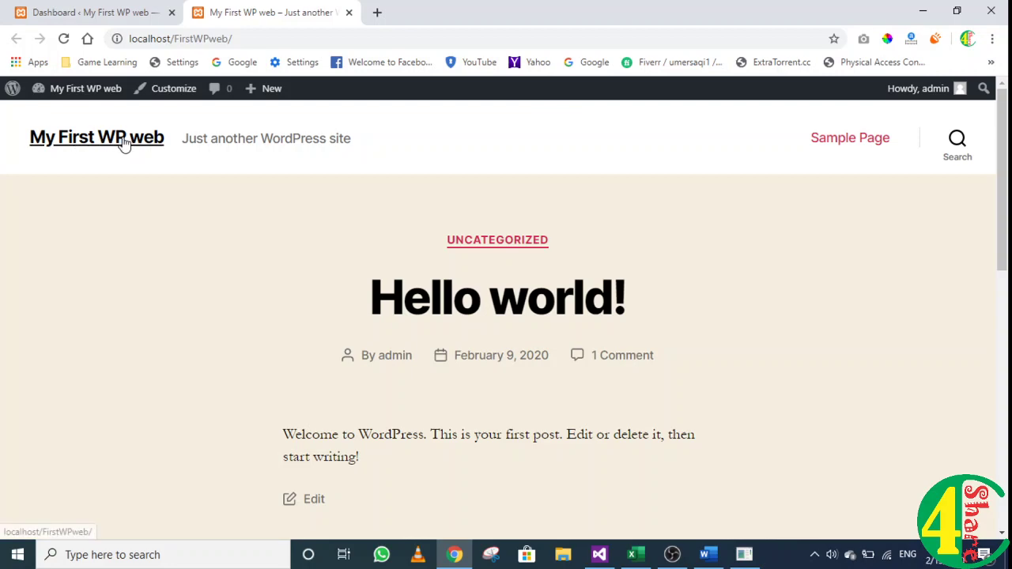
# Step: Look over the site's front page, including the Hello world! post and the areas below it
pyautogui.scroll(-2, 452, 269)
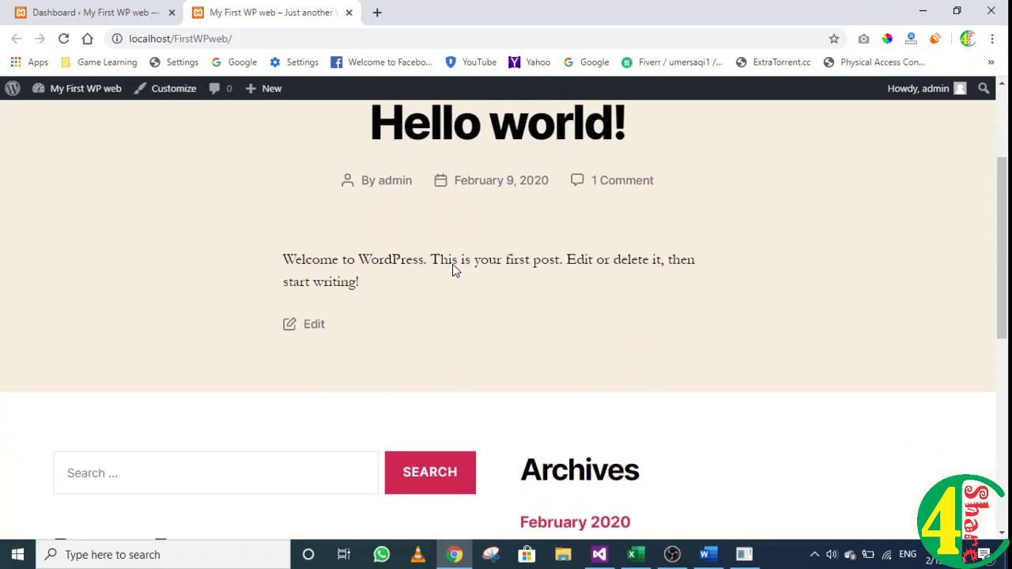
pyautogui.scroll(2, 452, 266)
pyautogui.scroll(-5, 454, 264)
pyautogui.scroll(5, 455, 262)
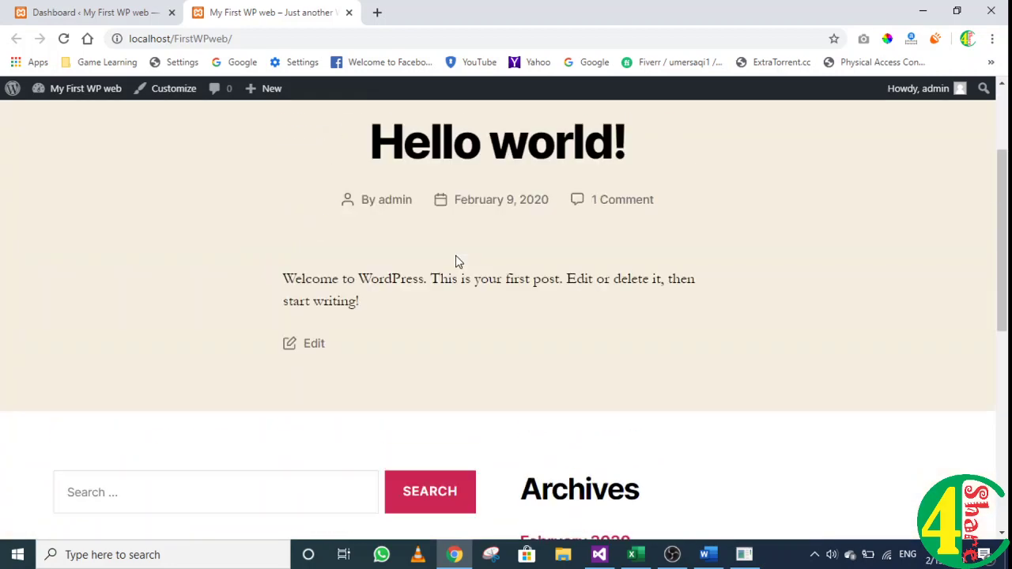
# Step: Switch to the admin dashboard's Home page and review its welcome, At a Glance, Activity and Quick Draft sections
pyautogui.click(150, 6)
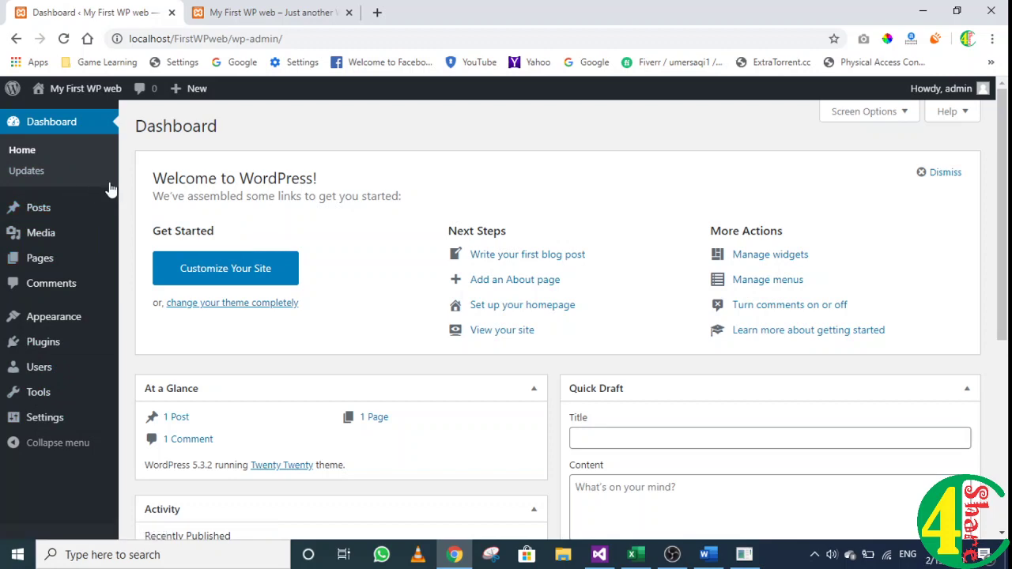
pyautogui.click(67, 129)
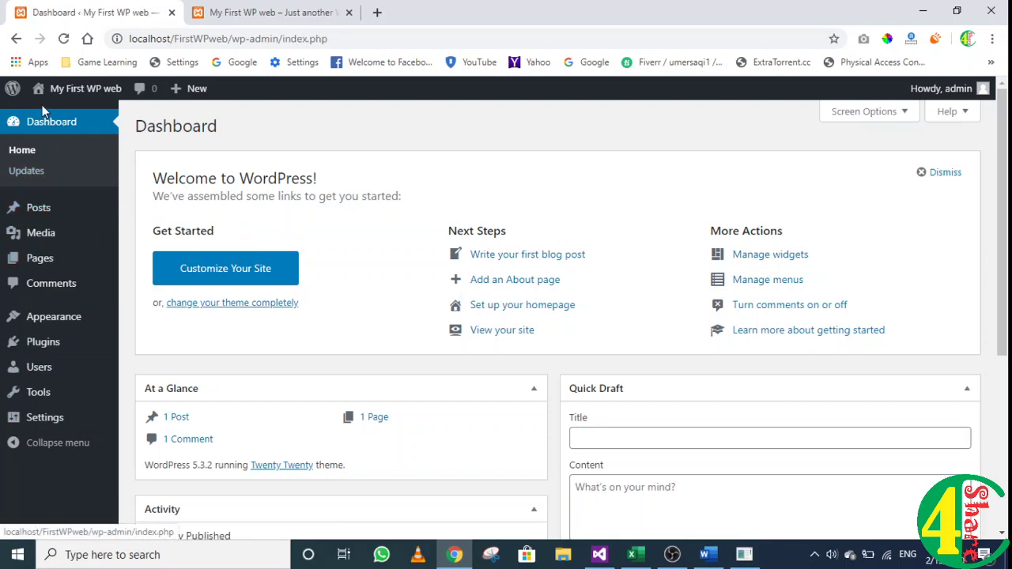
pyautogui.click(26, 155)
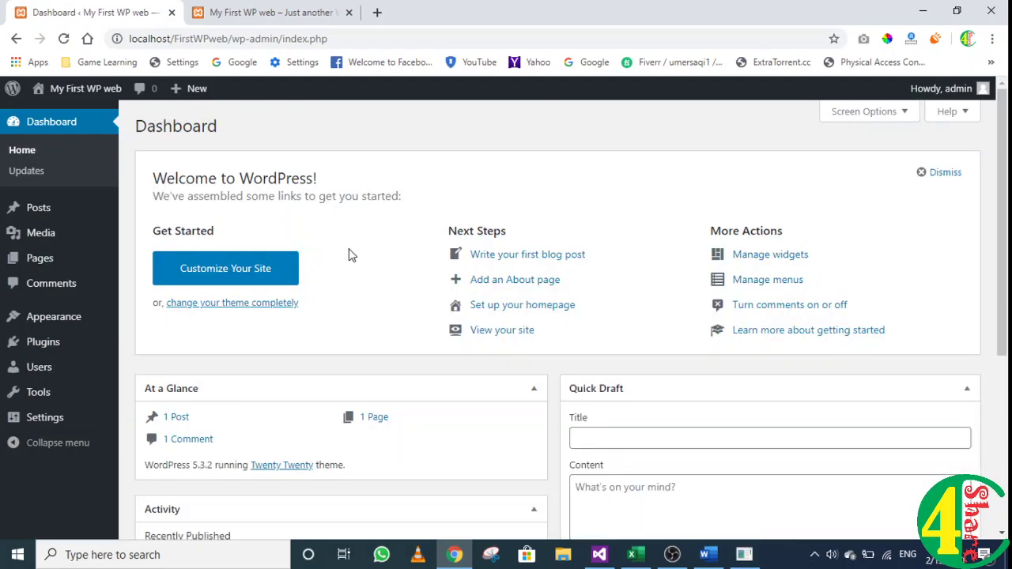
pyautogui.scroll(-2, 350, 255)
pyautogui.scroll(2, 351, 255)
pyautogui.scroll(-3, 382, 241)
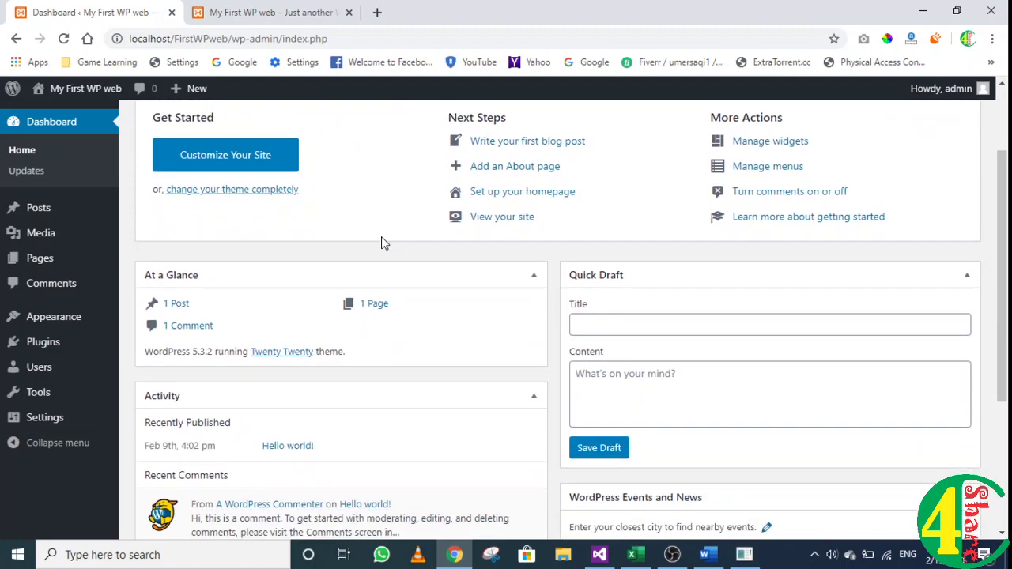
pyautogui.scroll(-1, 381, 242)
pyautogui.scroll(4, 381, 242)
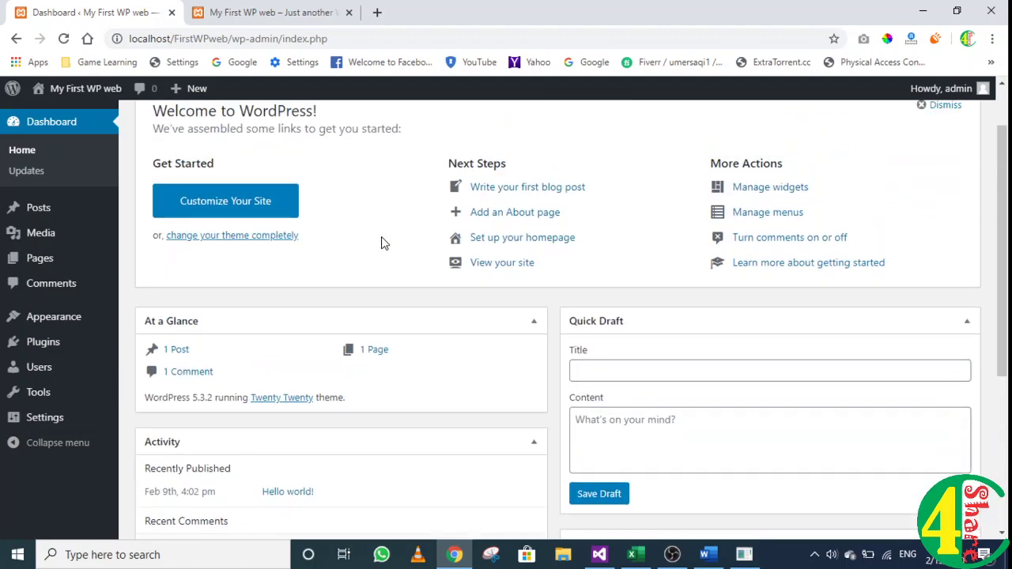
pyautogui.scroll(1, 384, 204)
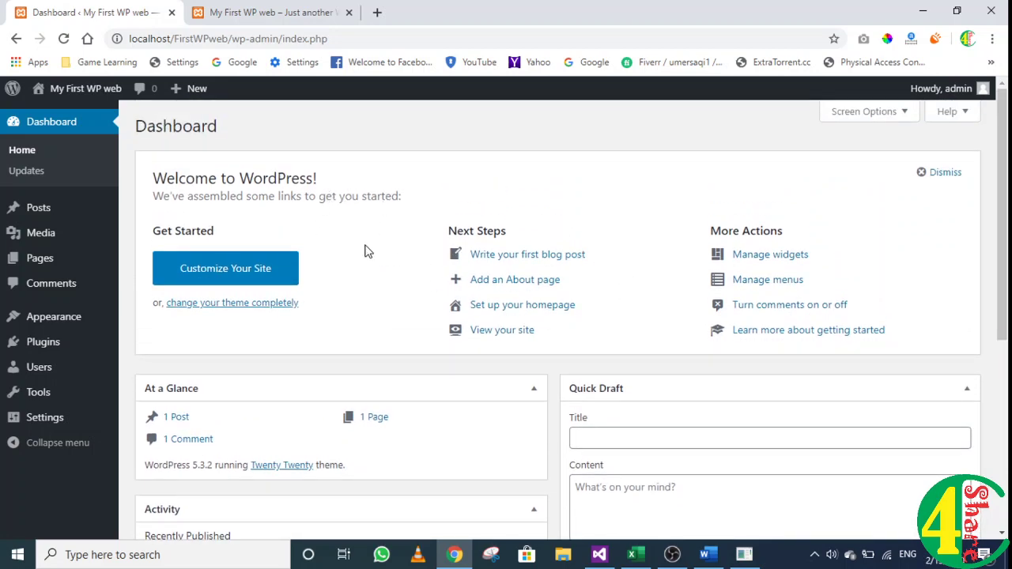
# Step: Check the WordPress Updates page for core, plugin and theme updates
pyautogui.click(33, 174)
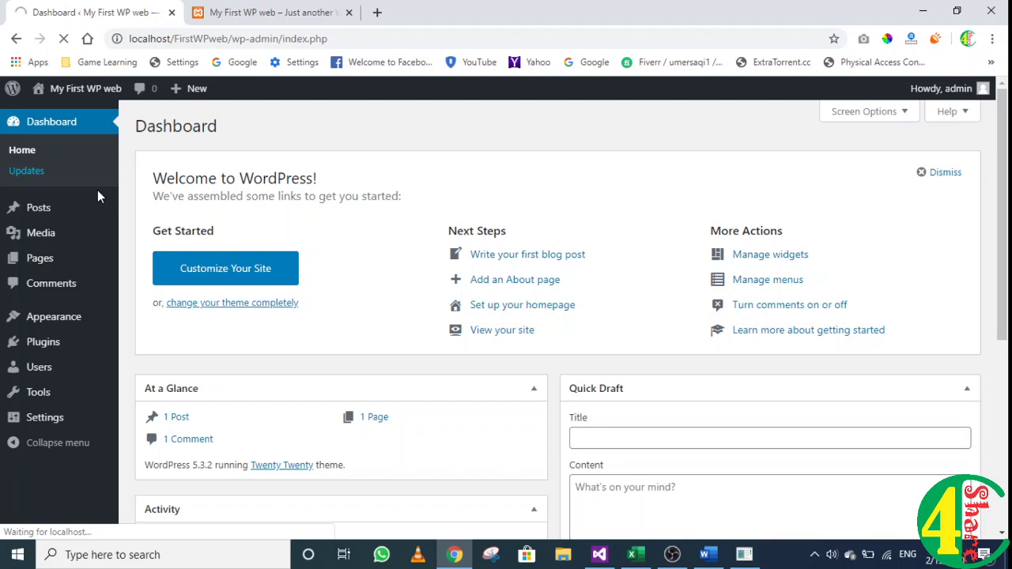
pyautogui.click(43, 176)
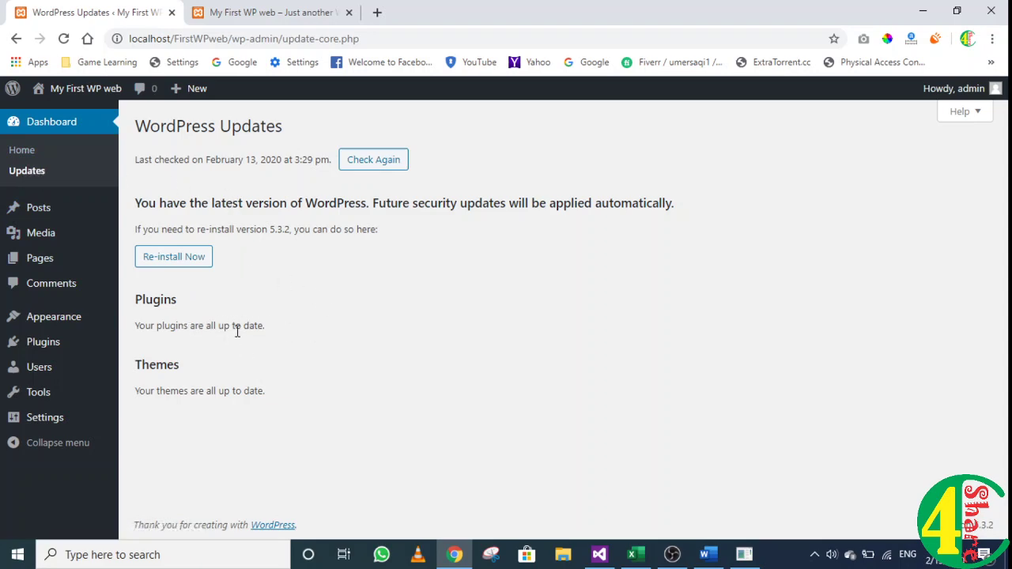
# Step: Show the list of all posts, view the Hello world! post on the live site, and return to the list
pyautogui.click(38, 210)
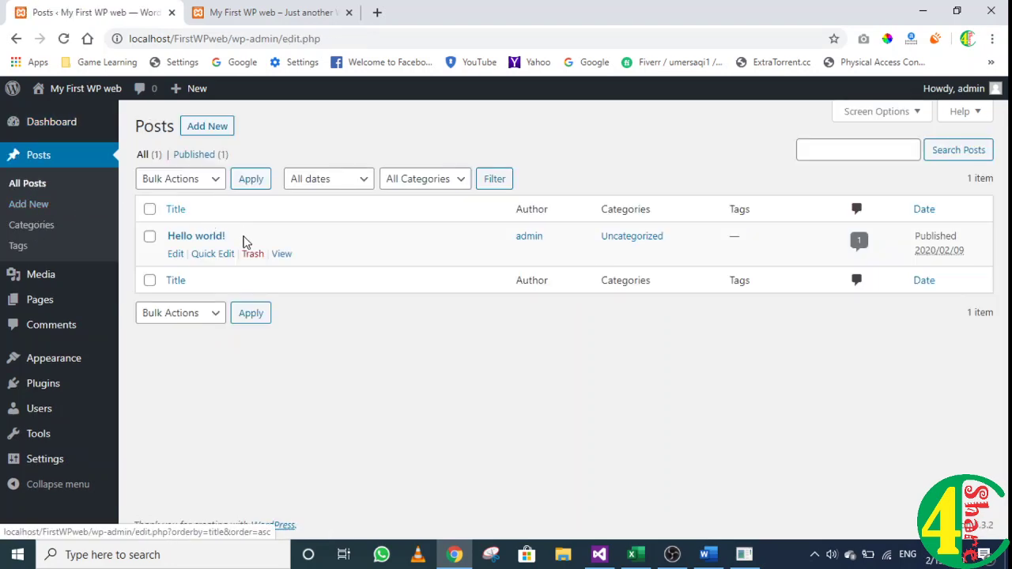
pyautogui.click(255, 8)
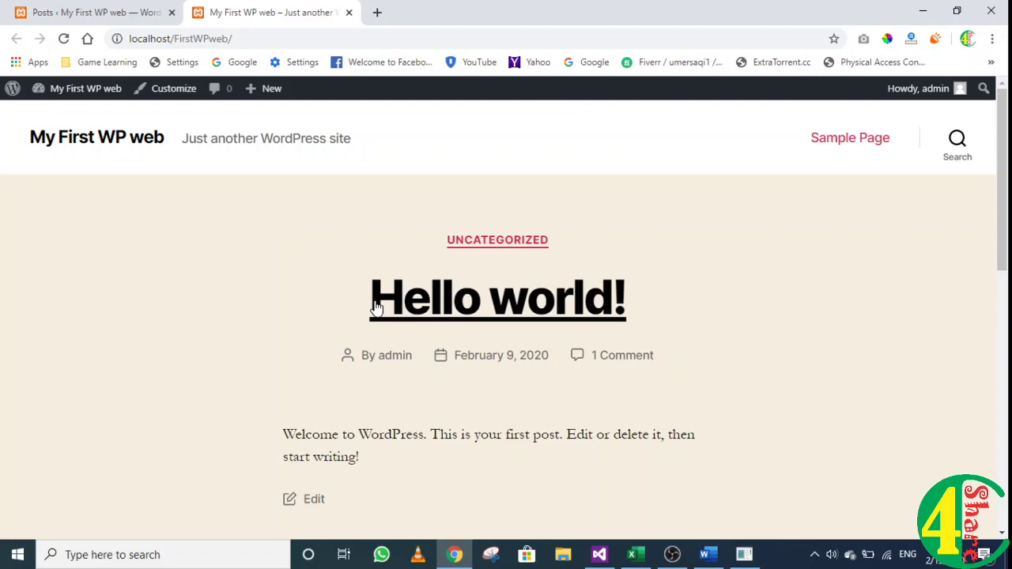
pyautogui.click(530, 308)
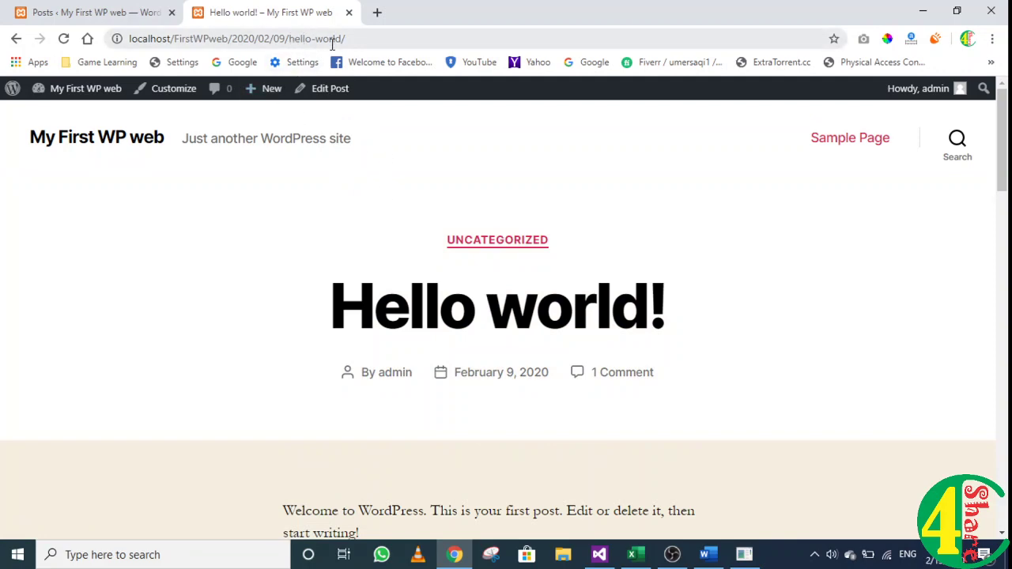
pyautogui.click(157, 16)
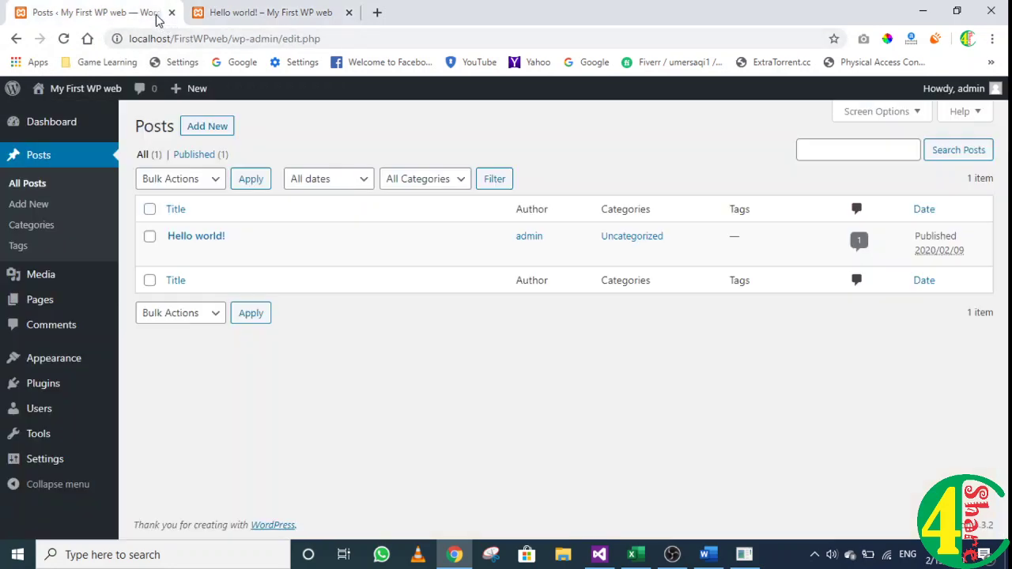
# Step: Create a new post, dismiss the editor's welcome tip, and title the post "My Second Post"
pyautogui.moveTo(212, 253)
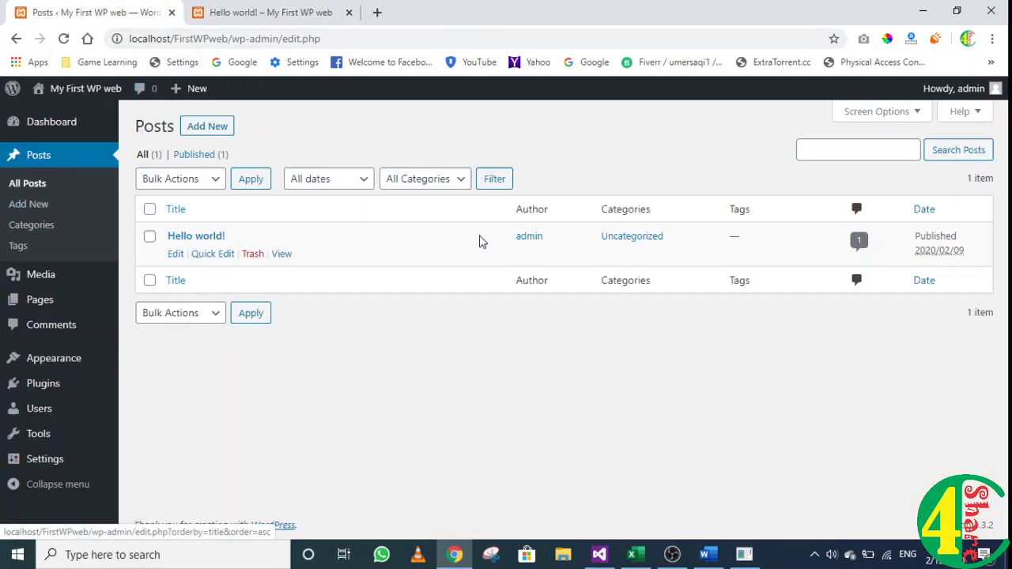
pyautogui.click(195, 132)
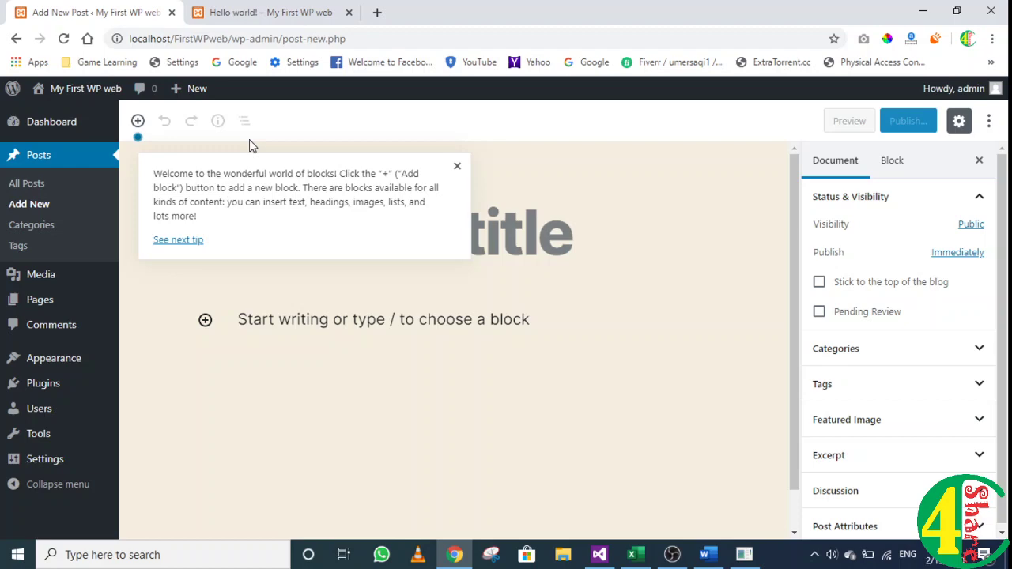
pyautogui.click(457, 165)
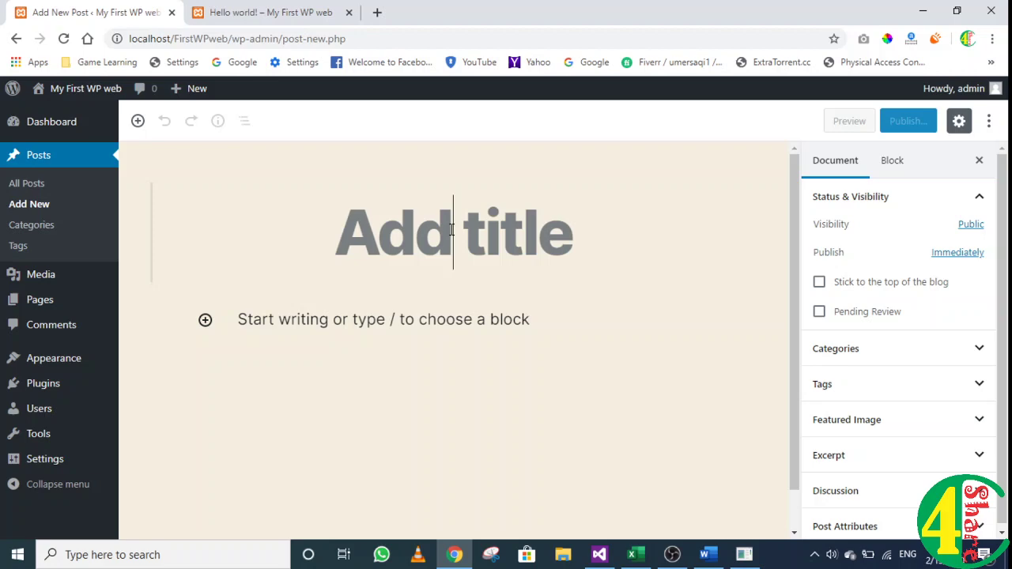
pyautogui.write('My Seco')
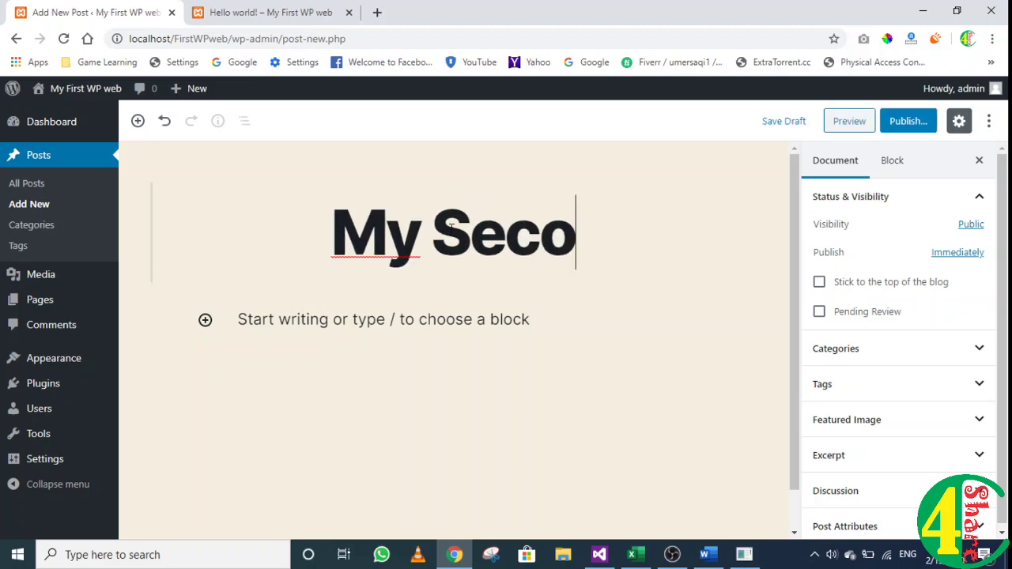
pyautogui.write('nd Post')
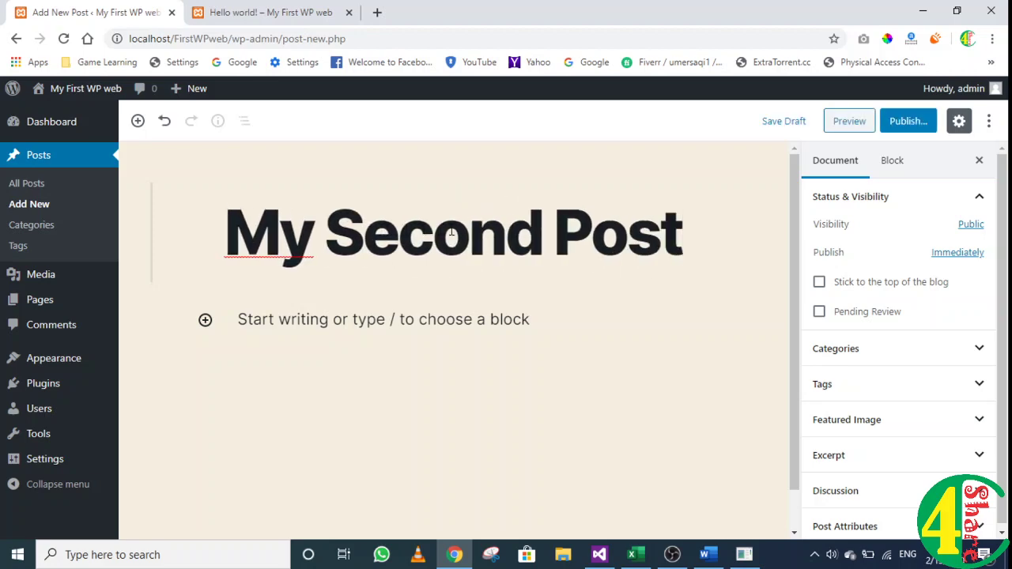
# Step: Expand the post's Categories and Tags settings and open the featured image chooser
pyautogui.click(887, 355)
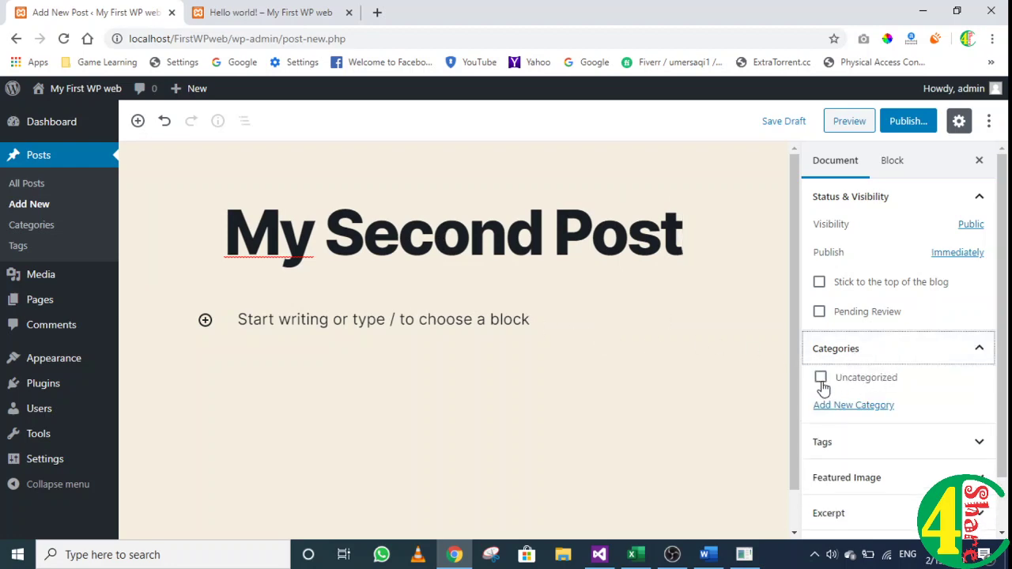
pyautogui.click(923, 457)
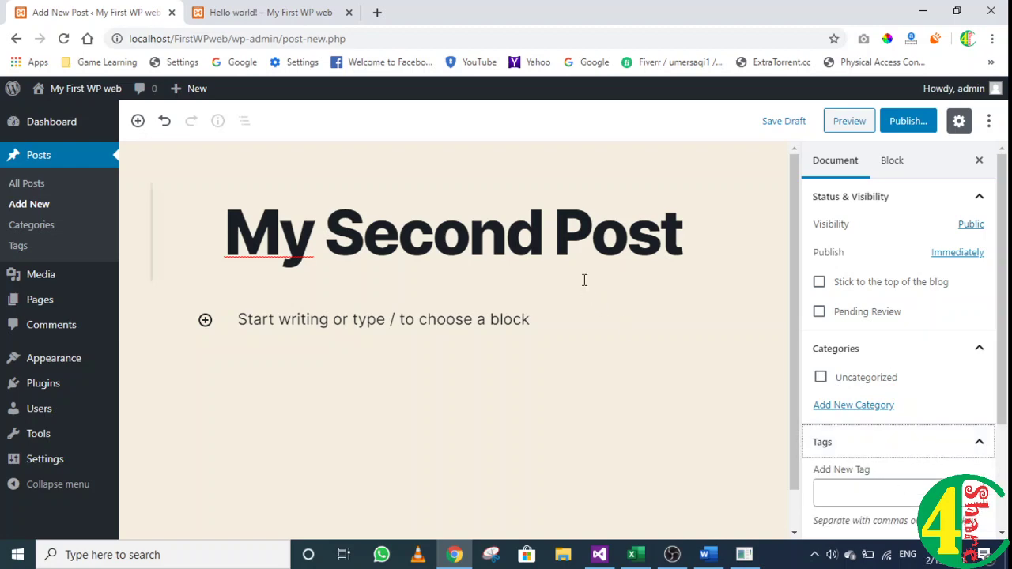
pyautogui.scroll(-4, 901, 438)
pyautogui.click(901, 426)
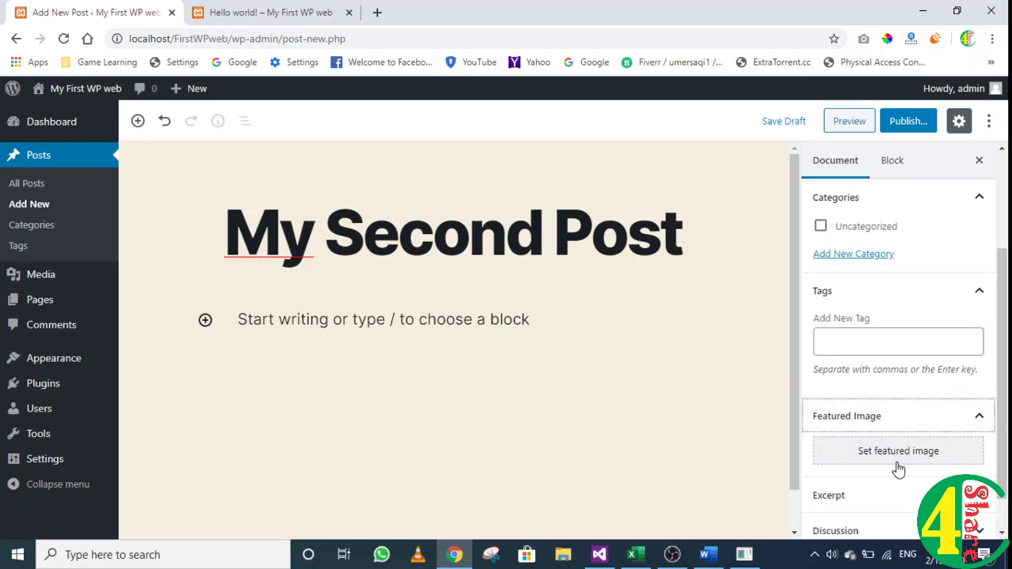
pyautogui.click(896, 457)
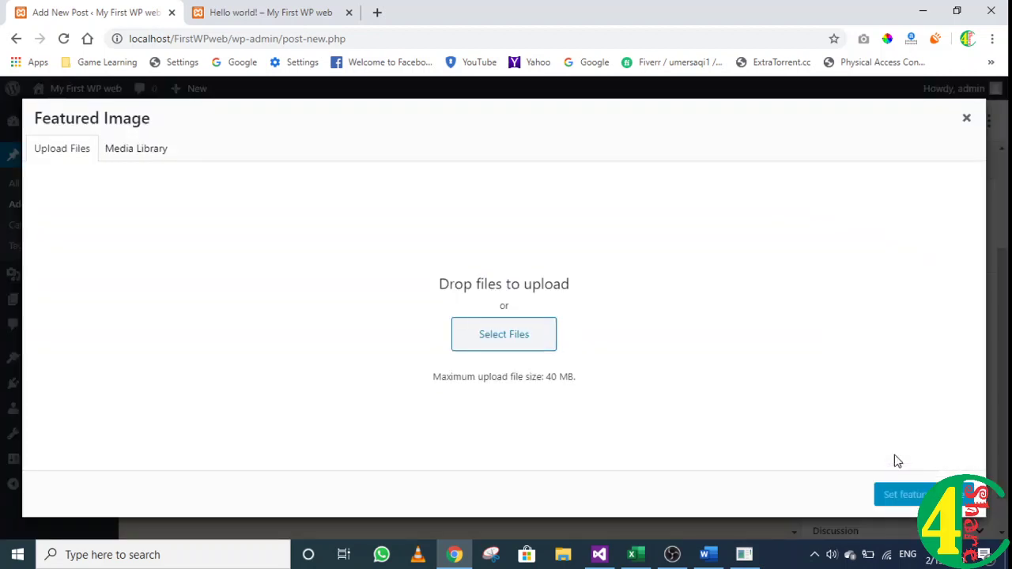
# Step: Upload logo.png from the Desktop folder to the media library
pyautogui.click(536, 332)
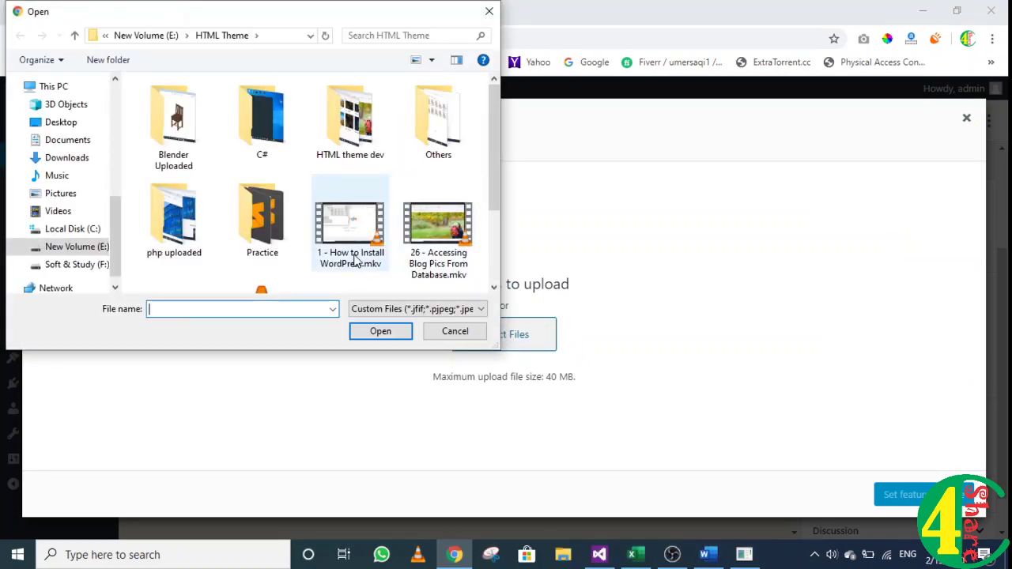
pyautogui.click(64, 123)
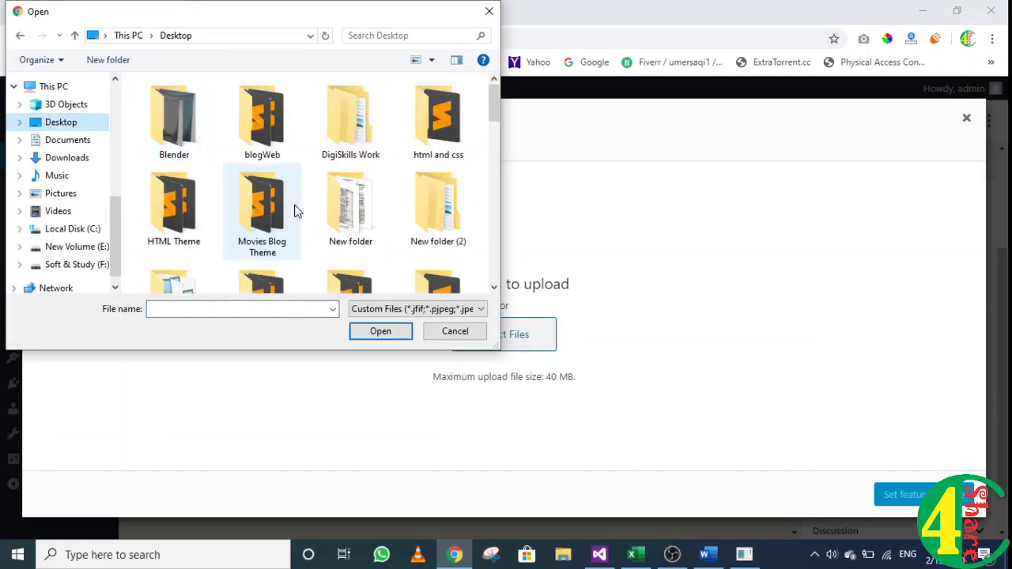
pyautogui.scroll(-5, 316, 217)
pyautogui.doubleClick(174, 111)
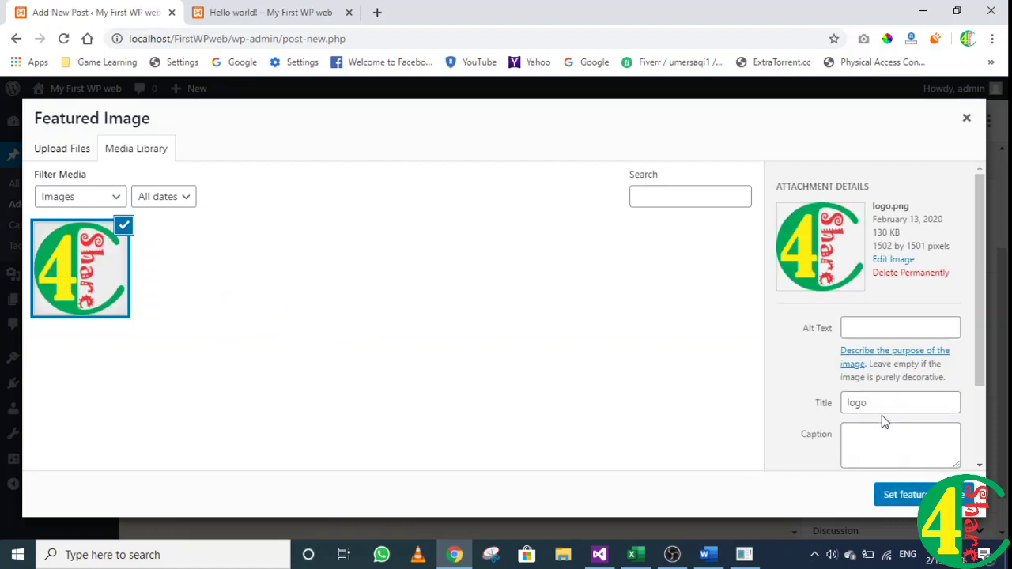
# Step: Examine the alt text, title, caption and description fields in the uploaded logo's attachment details
pyautogui.click(886, 330)
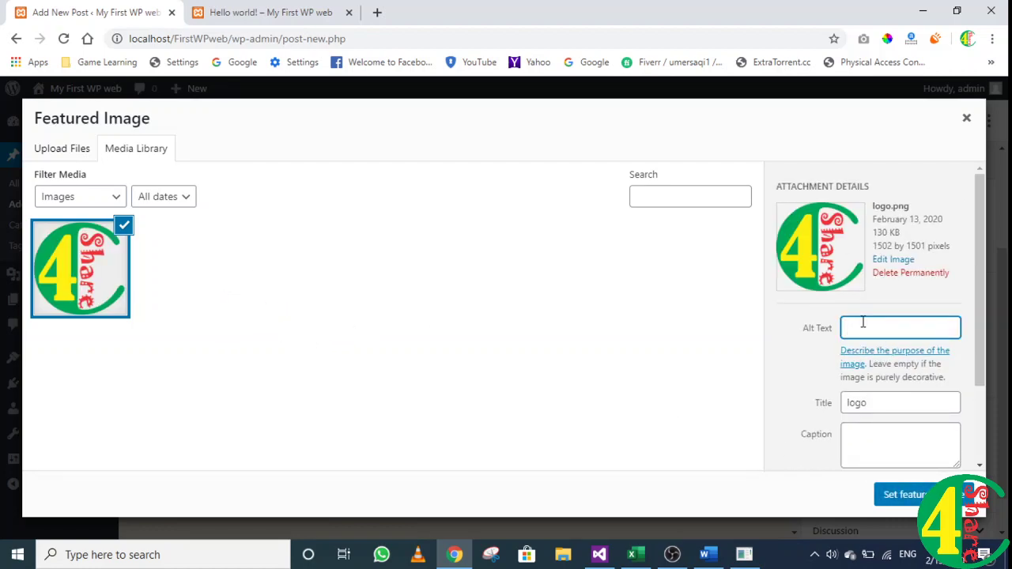
pyautogui.scroll(-1, 863, 324)
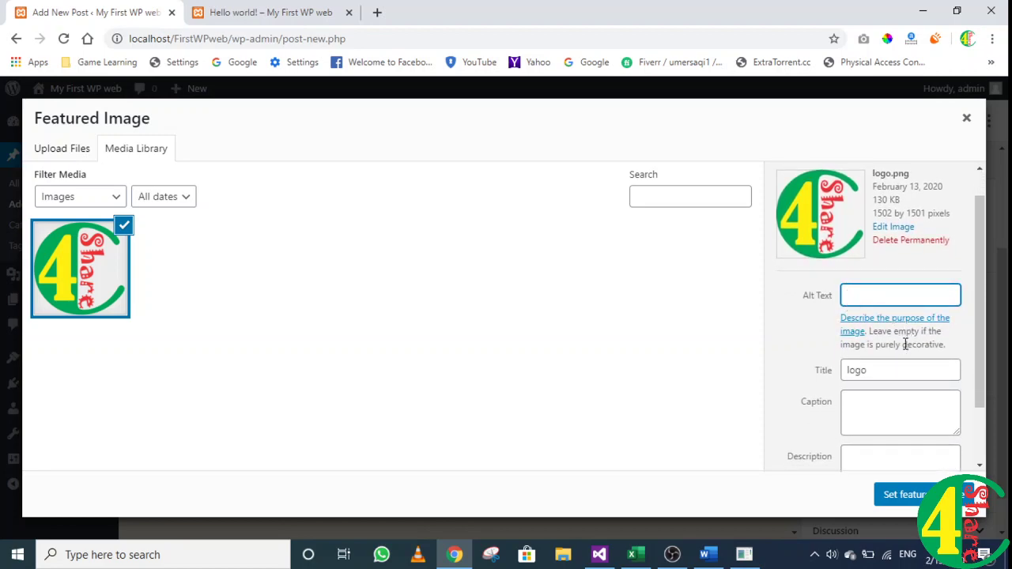
pyautogui.scroll(-1, 904, 358)
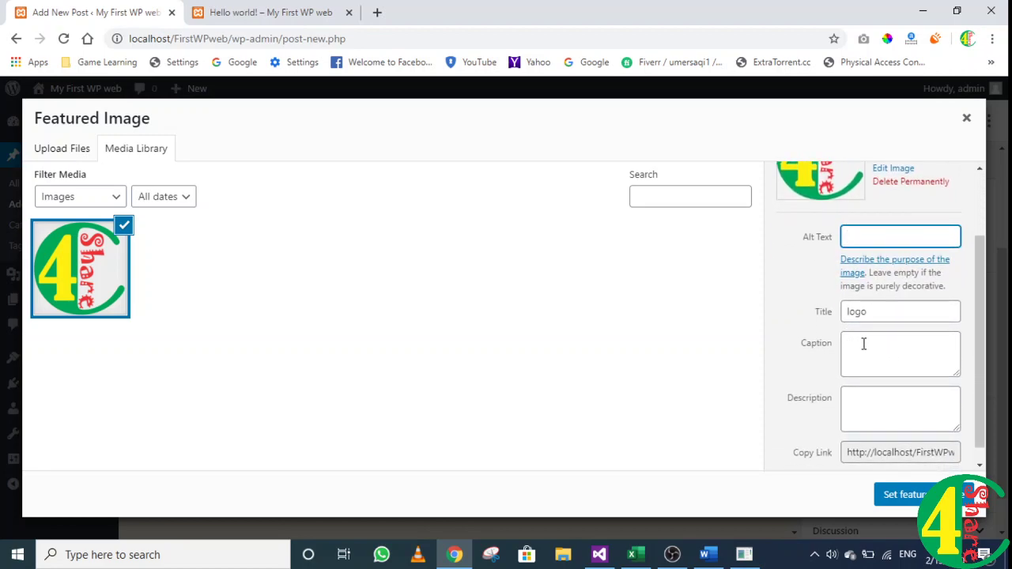
pyautogui.click(890, 316)
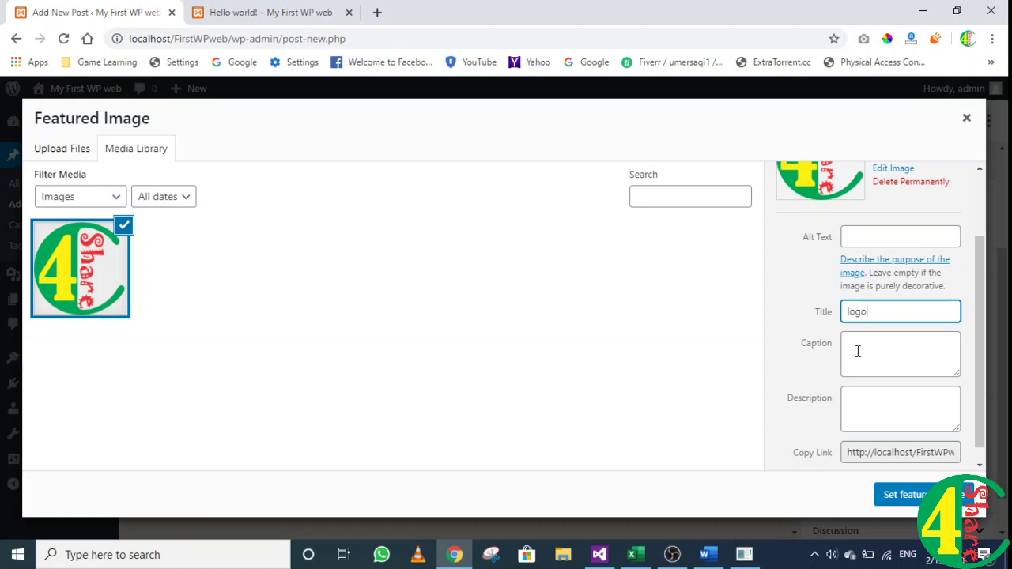
pyautogui.click(866, 412)
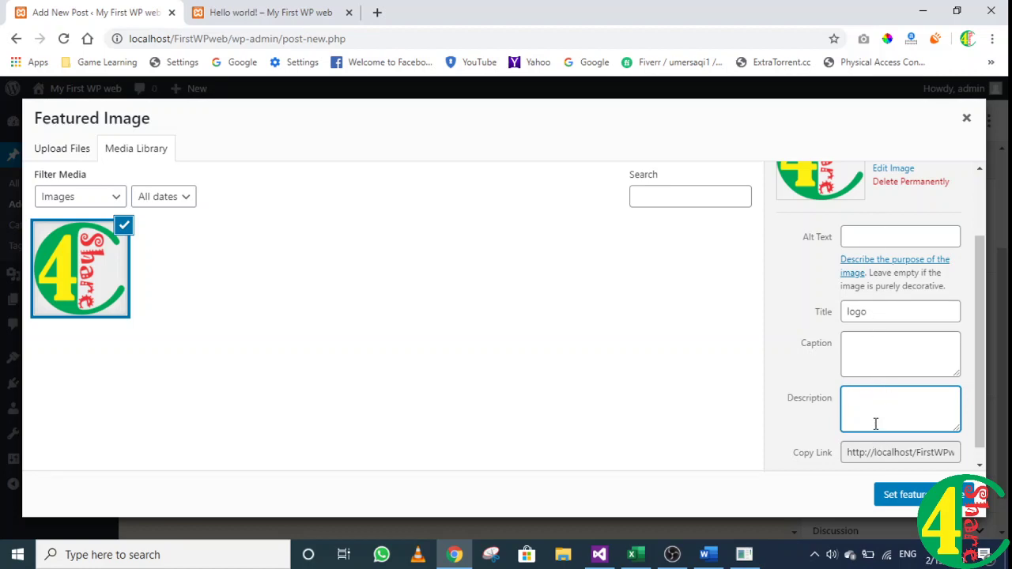
pyautogui.click(863, 236)
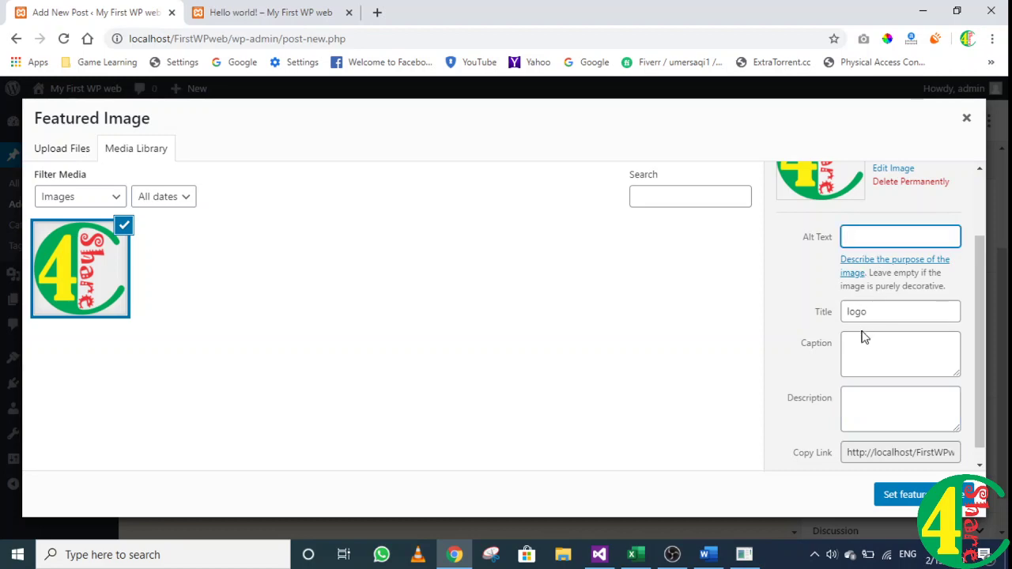
pyautogui.click(861, 340)
pyautogui.click(857, 412)
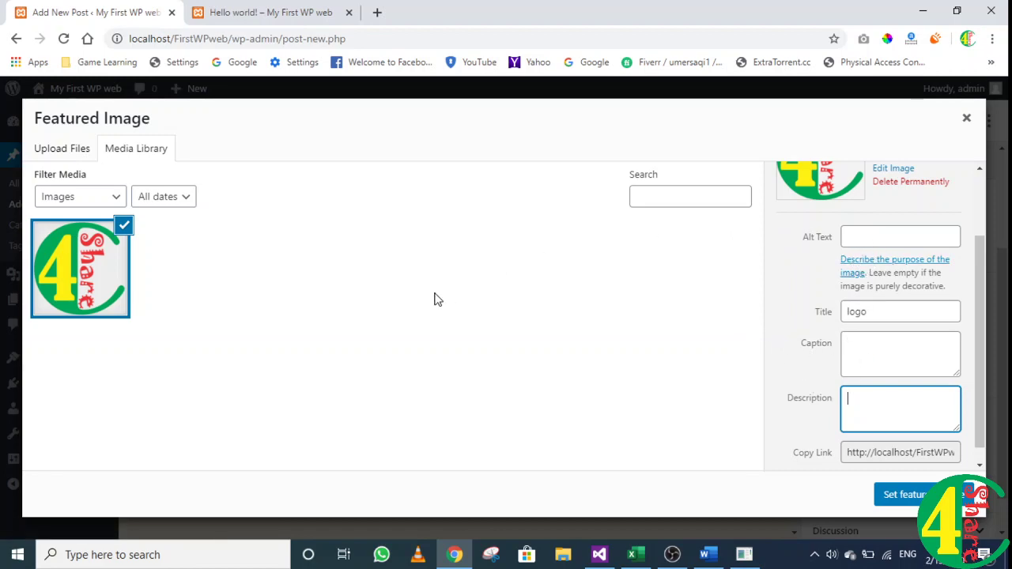
# Step: Set the uploaded logo.png as the post's featured image
pyautogui.click(91, 279)
pyautogui.click(98, 251)
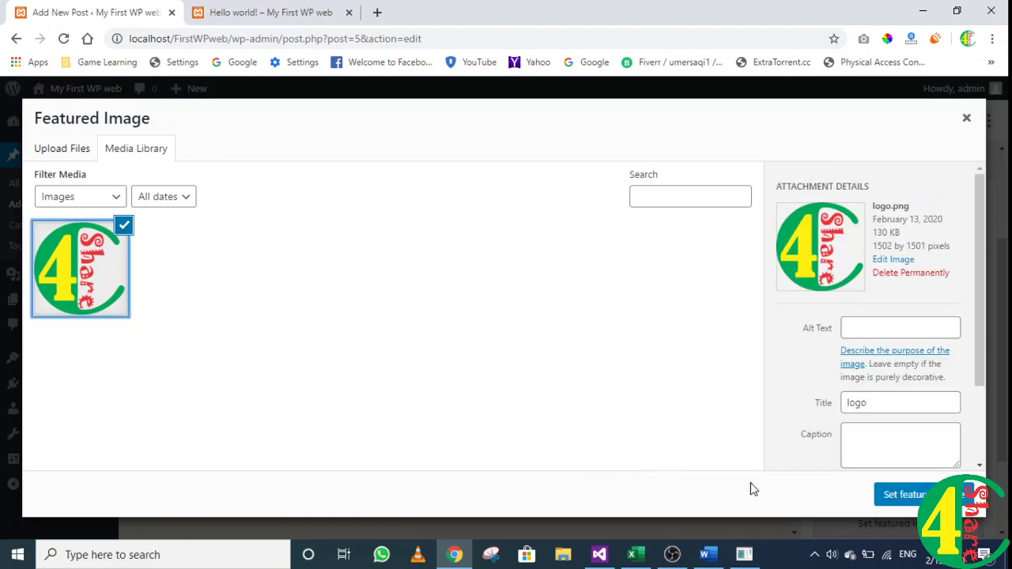
pyautogui.click(896, 495)
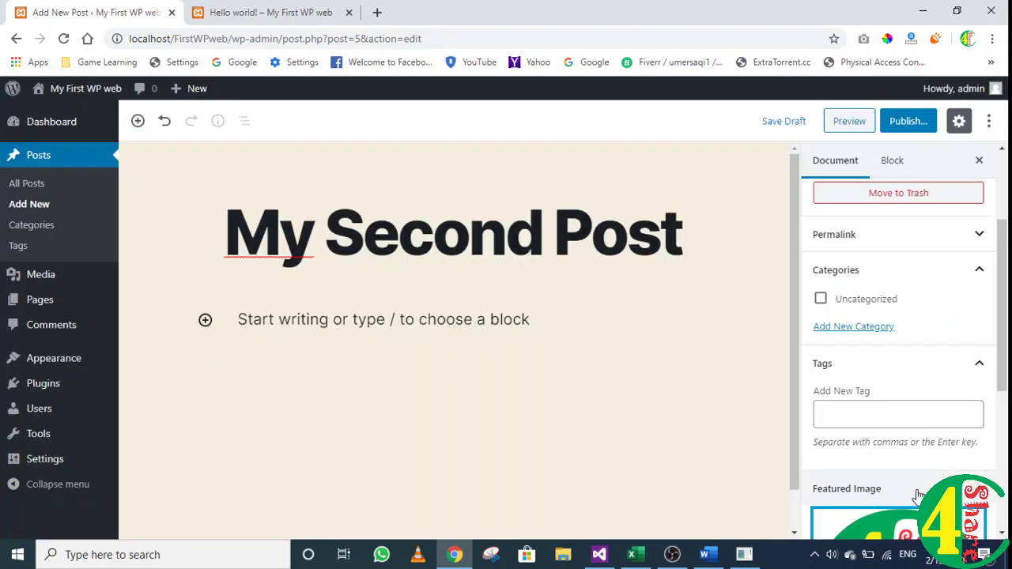
# Step: Expand the post's Excerpt, Discussion and Post Attributes settings to view their options
pyautogui.scroll(-1, 748, 442)
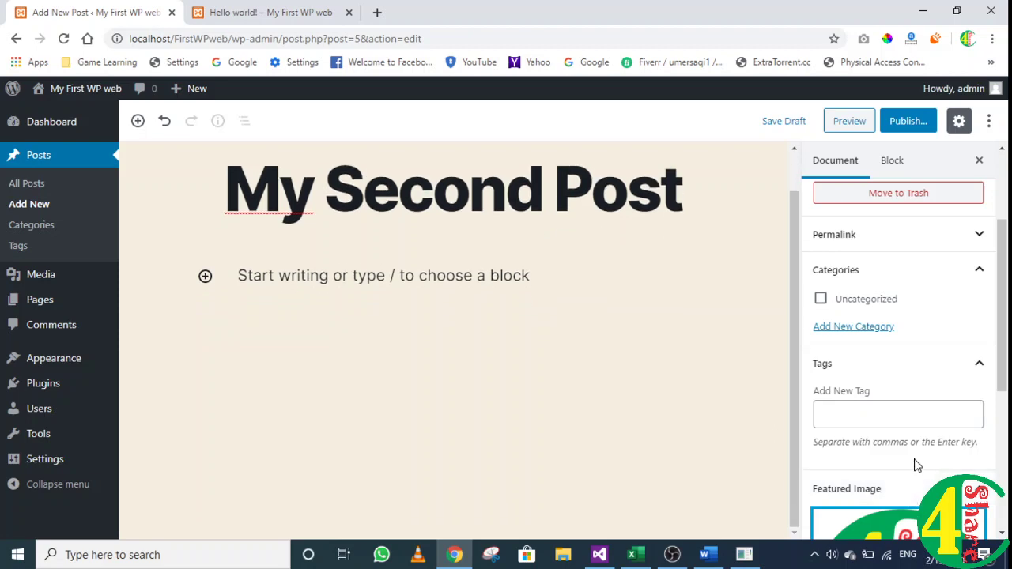
pyautogui.scroll(-5, 915, 465)
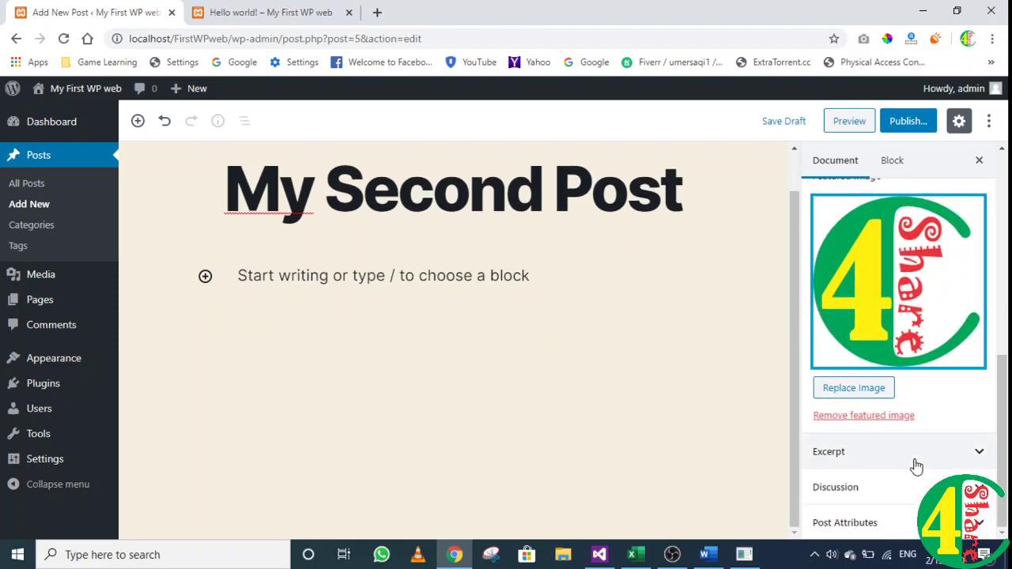
pyautogui.click(916, 465)
pyautogui.scroll(-2, 828, 434)
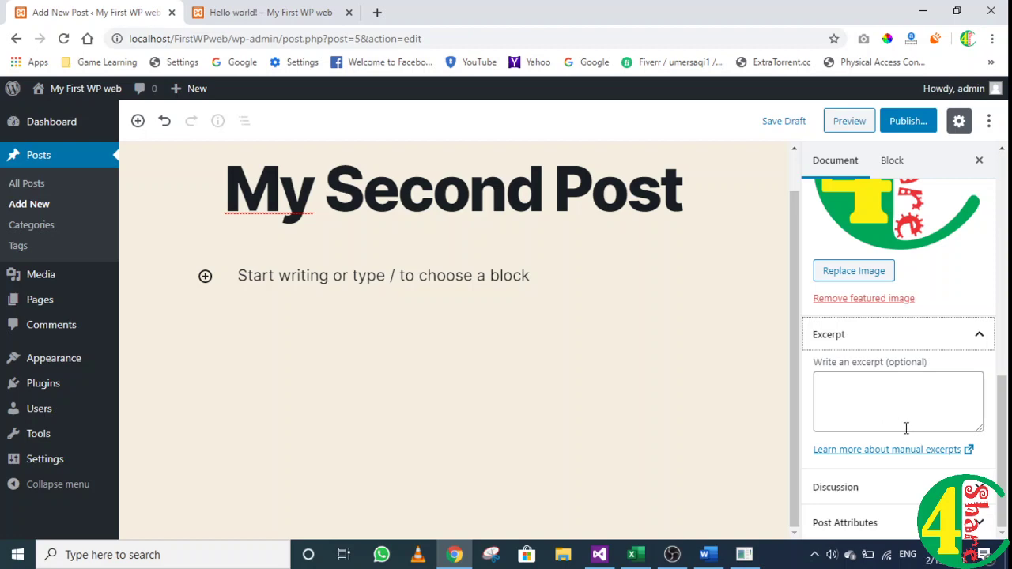
pyautogui.click(875, 488)
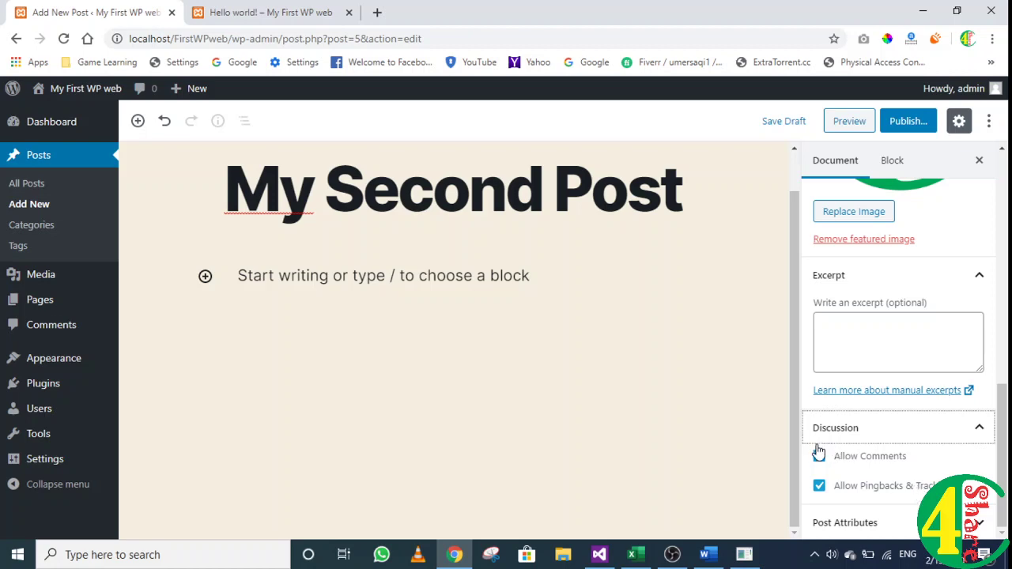
pyautogui.click(818, 456)
pyautogui.click(828, 525)
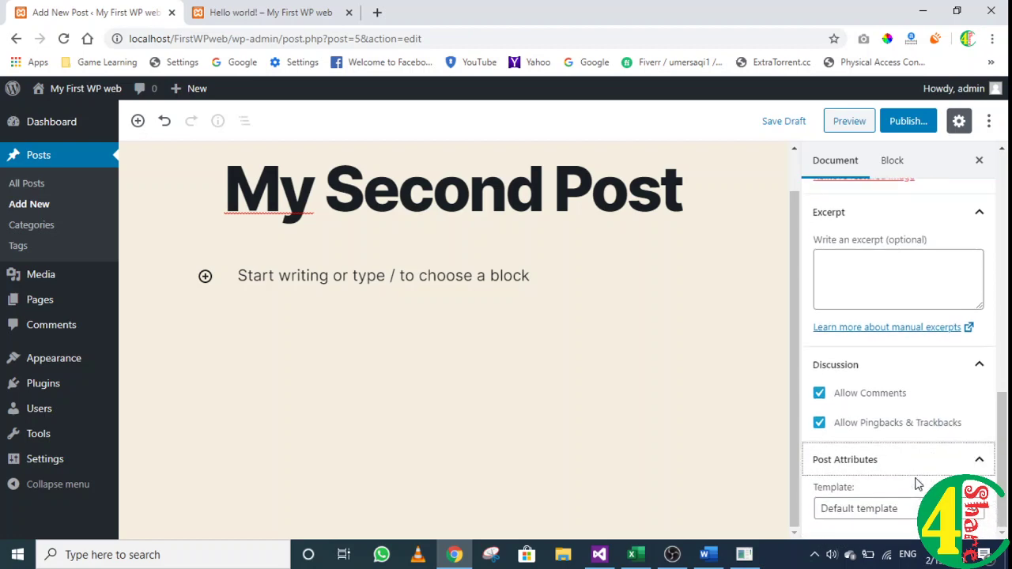
# Step: Review the available post templates, leaving Default template selected
pyautogui.click(910, 508)
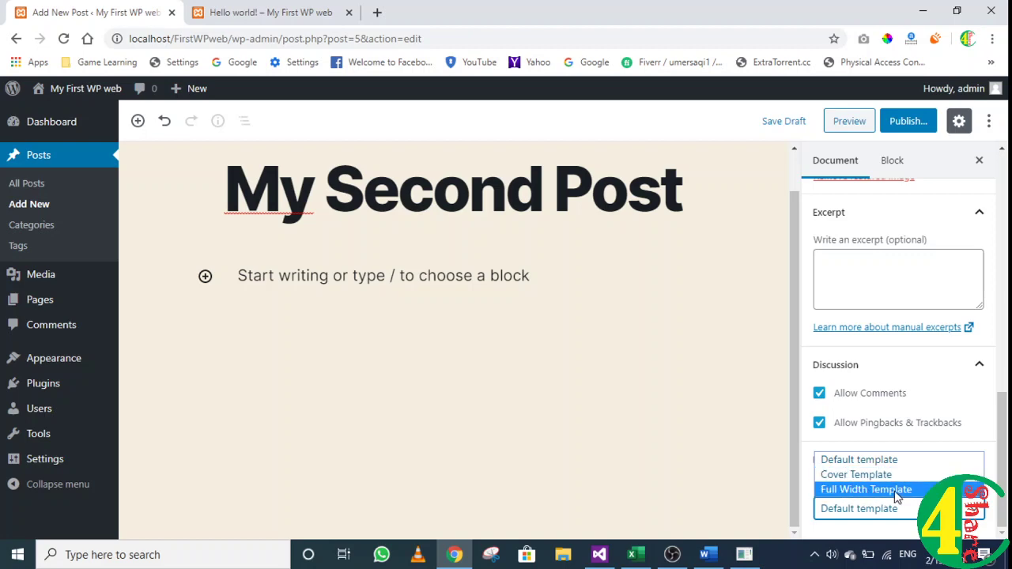
pyautogui.click(911, 512)
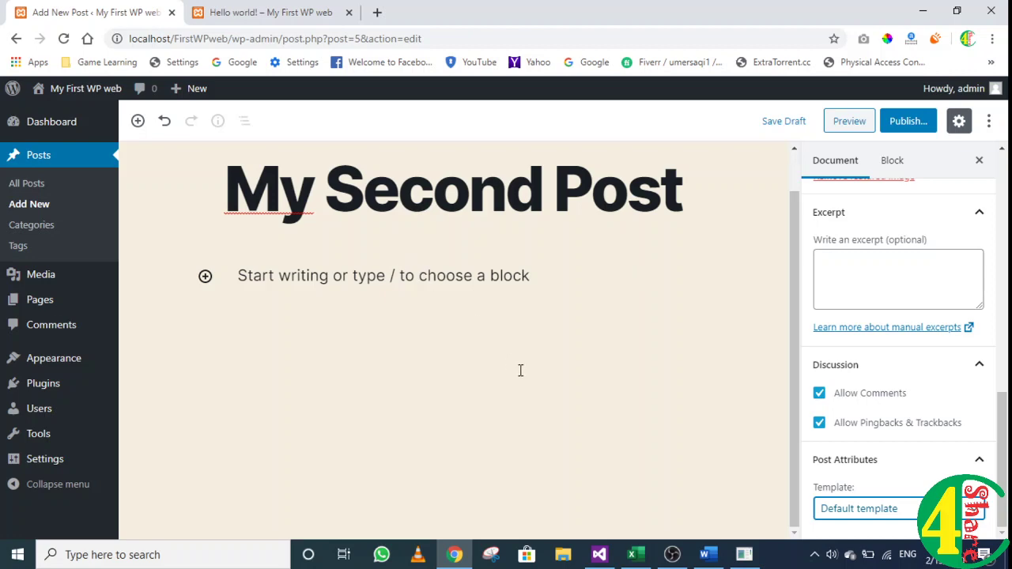
pyautogui.click(868, 512)
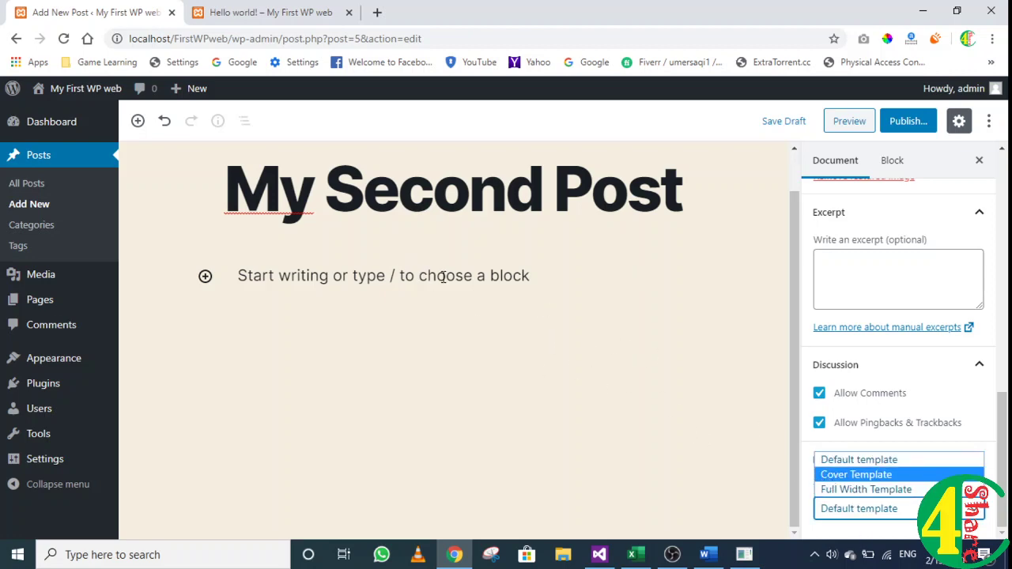
pyautogui.click(465, 375)
# Step: Write the filler paragraph "dsfsdfsdfsd ksdjfklsd fjsdklfjsdklfsd jflksj skld fjsdl" in the post body
pyautogui.click(467, 384)
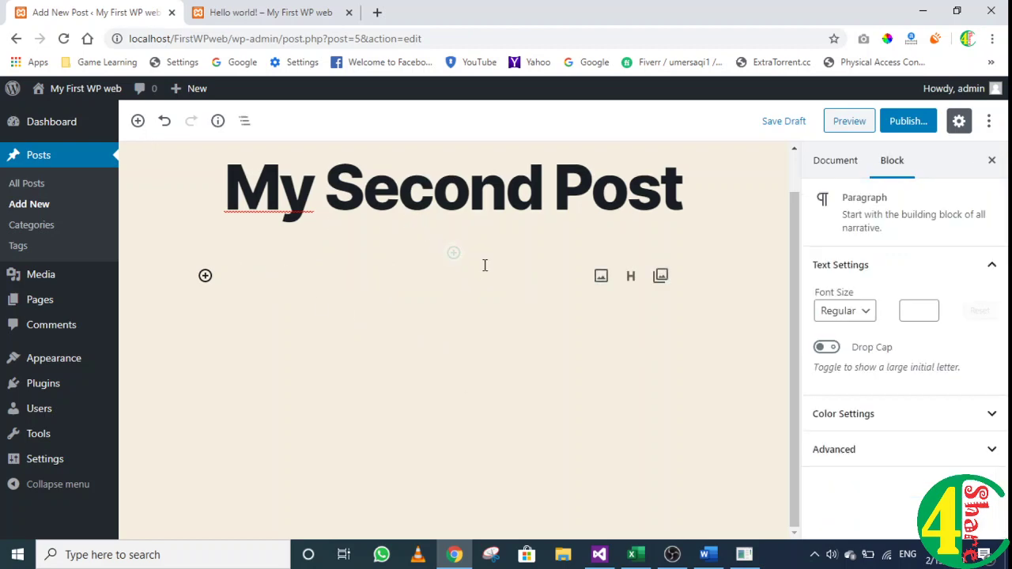
pyautogui.write('dsfsdfsdfsd ksdjfklsd fjsdklfjsdkl')
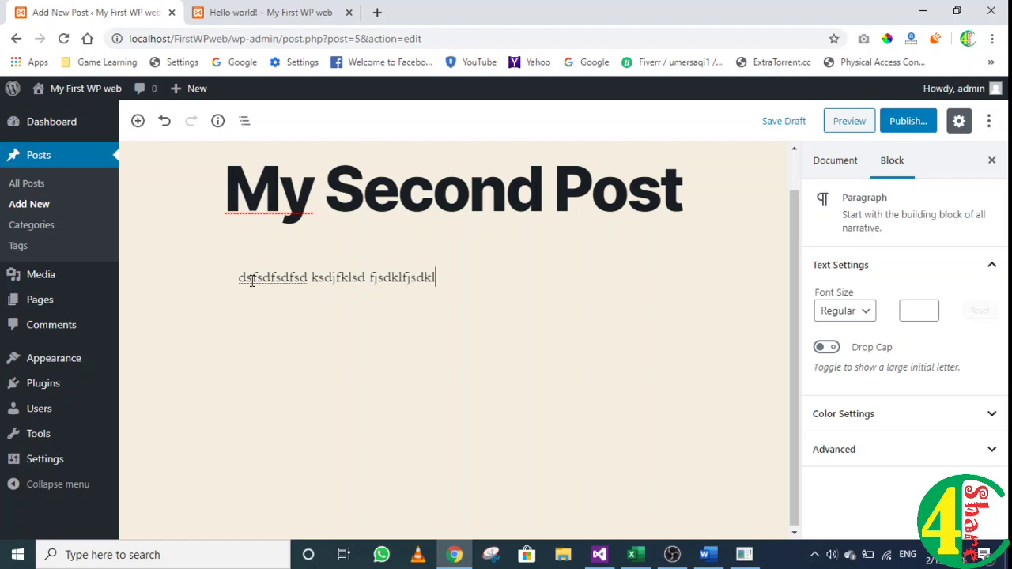
pyautogui.write('fsd jflksj skld fjsdl')
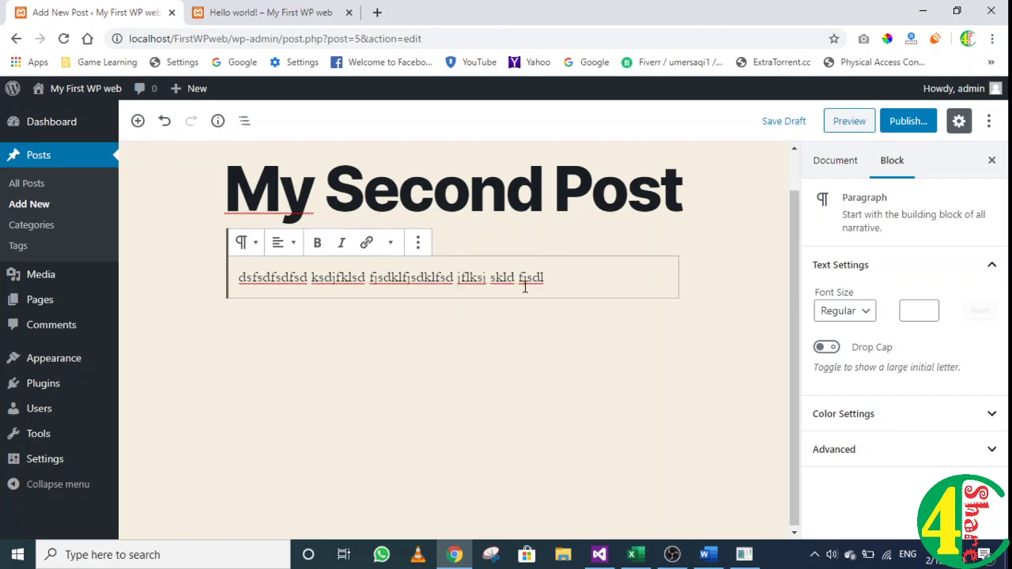
# Step: Publish the post "My Second Post", confirming the pre-publish check
pyautogui.scroll(1, 566, 242)
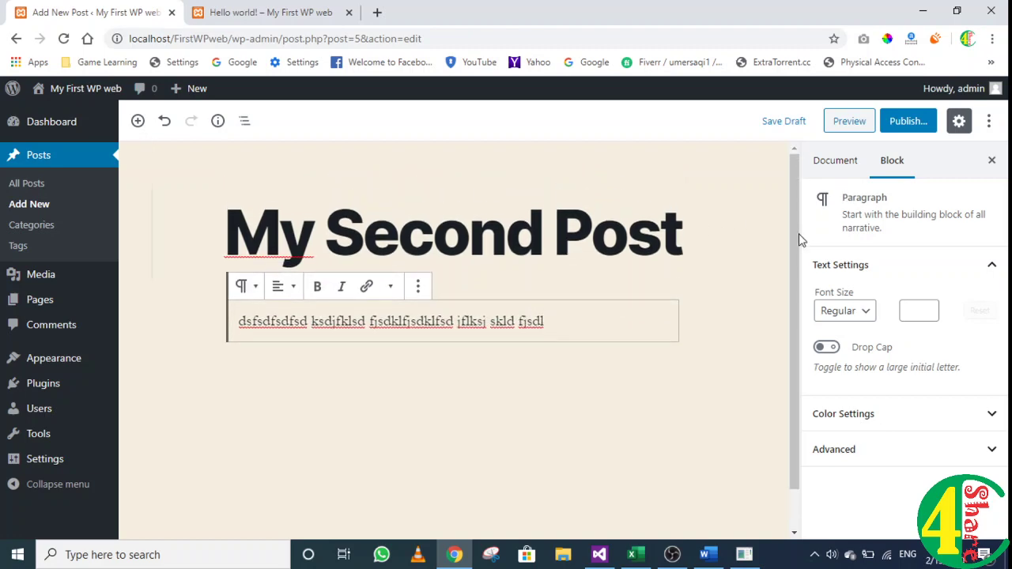
pyautogui.click(902, 126)
pyautogui.click(909, 127)
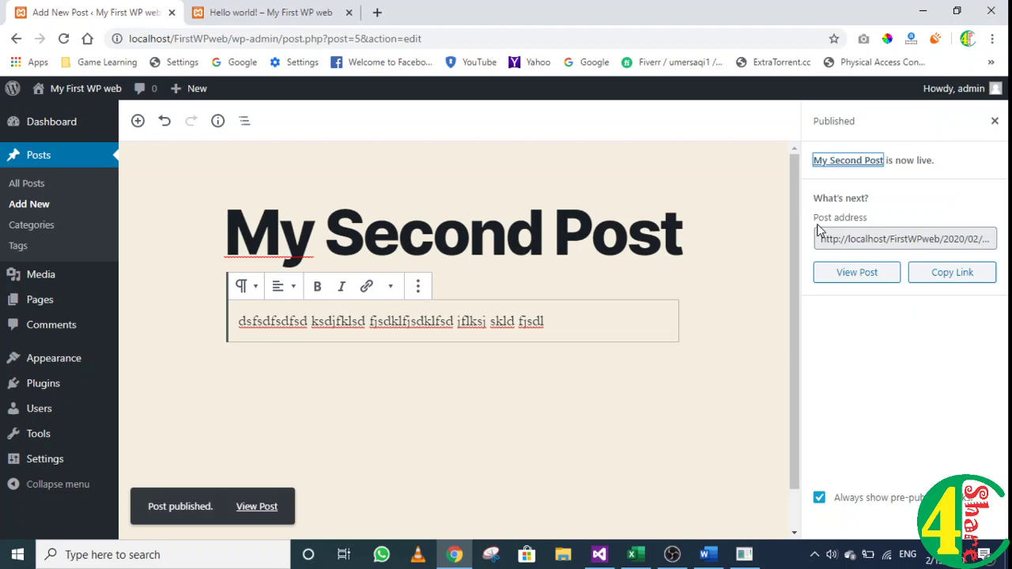
# Step: View the published post on the site and examine its title, featured image and body text
pyautogui.click(857, 273)
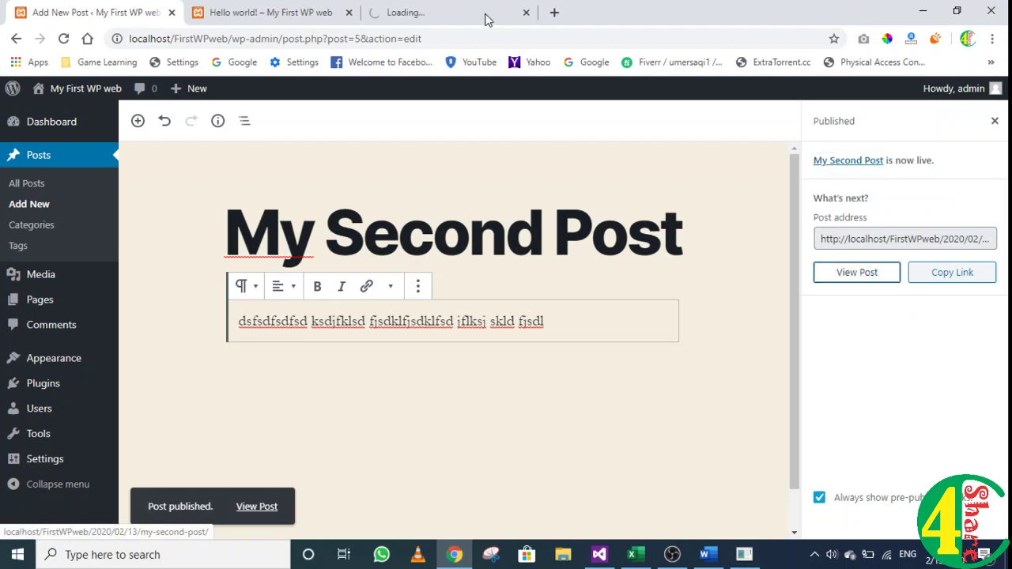
pyautogui.click(449, 9)
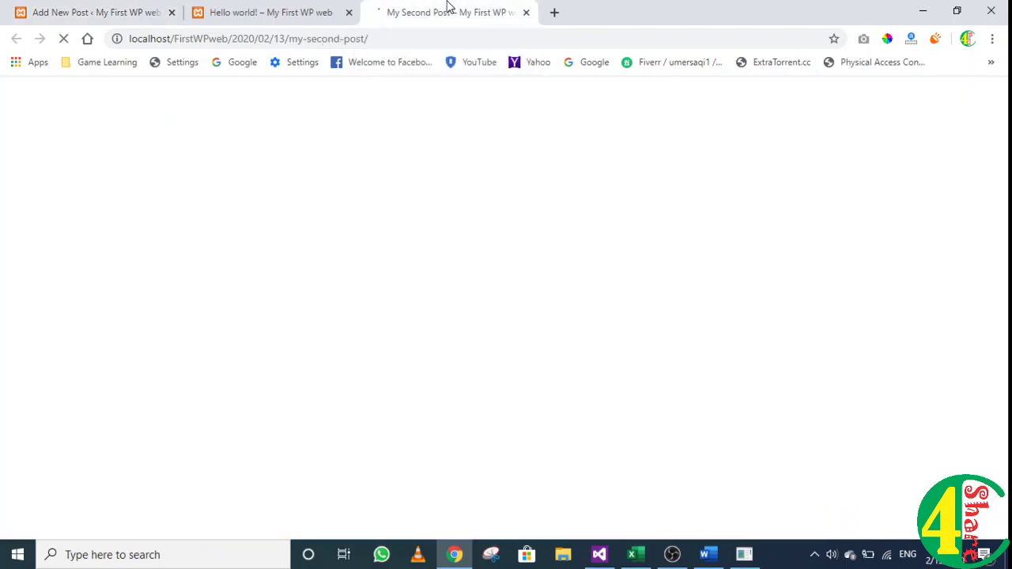
pyautogui.scroll(-2, 501, 298)
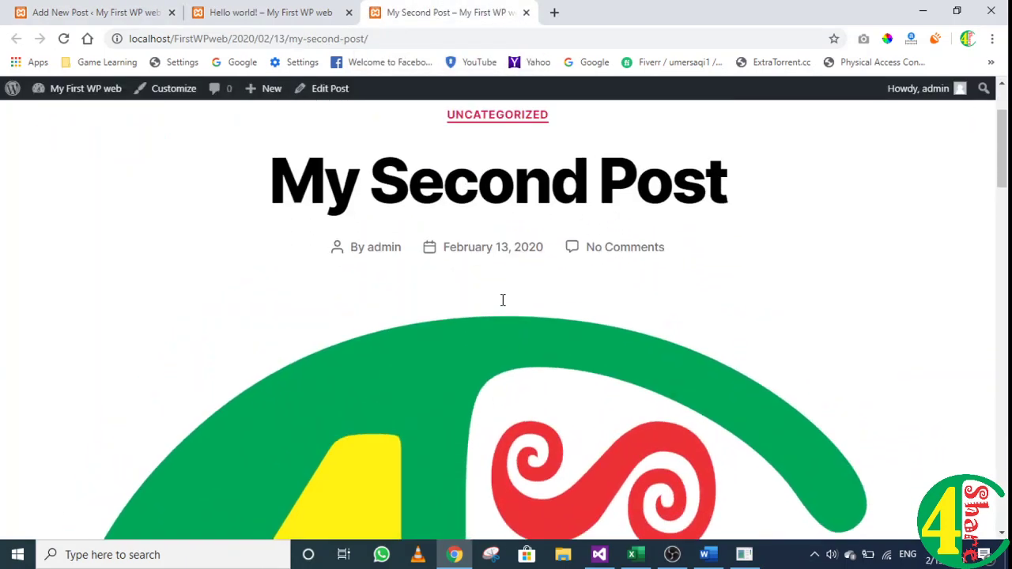
pyautogui.scroll(1, 502, 298)
pyautogui.scroll(-10, 622, 322)
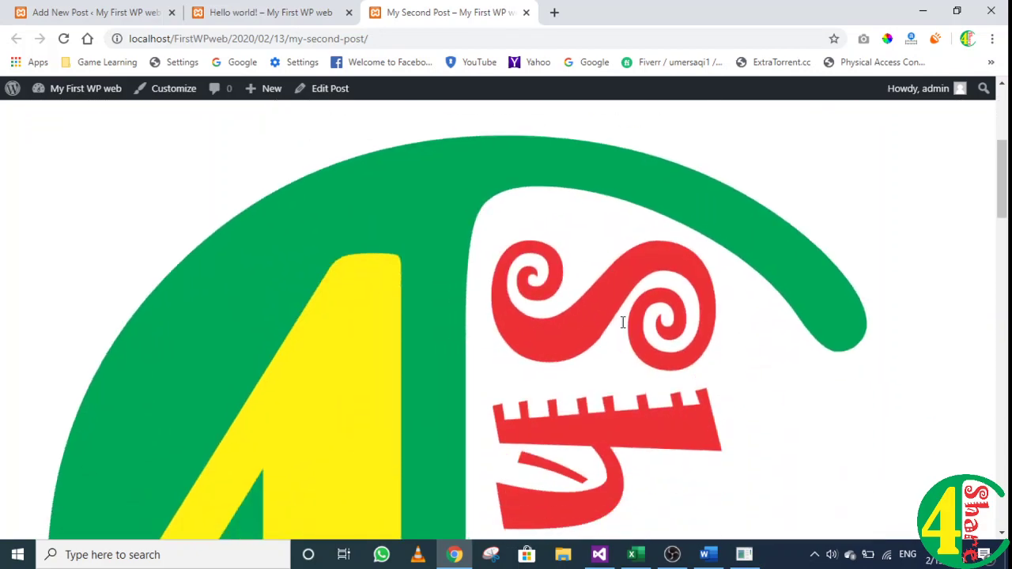
pyautogui.scroll(-2, 449, 421)
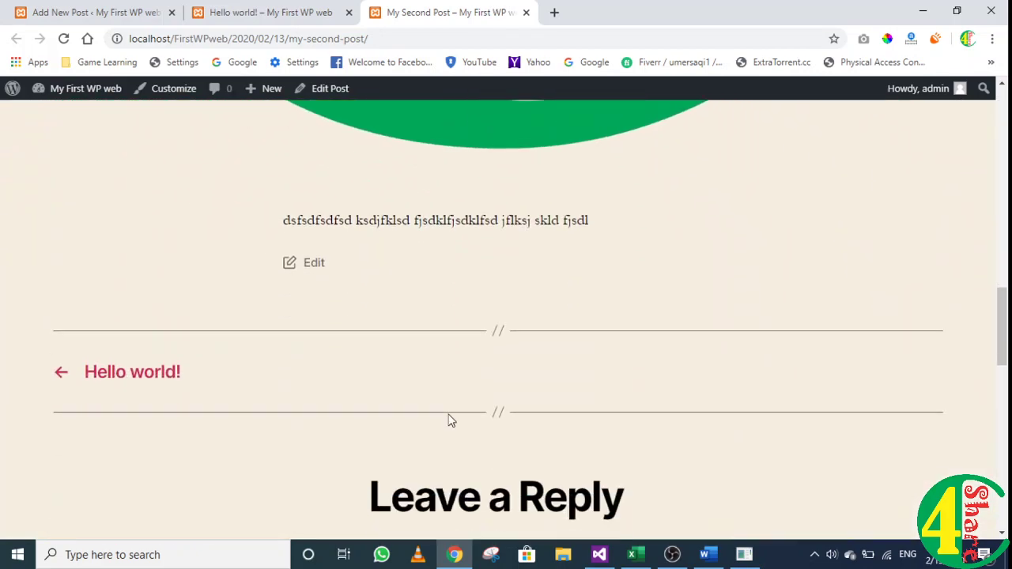
pyautogui.scroll(5, 447, 420)
pyautogui.scroll(-5, 447, 419)
pyautogui.scroll(-1, 447, 419)
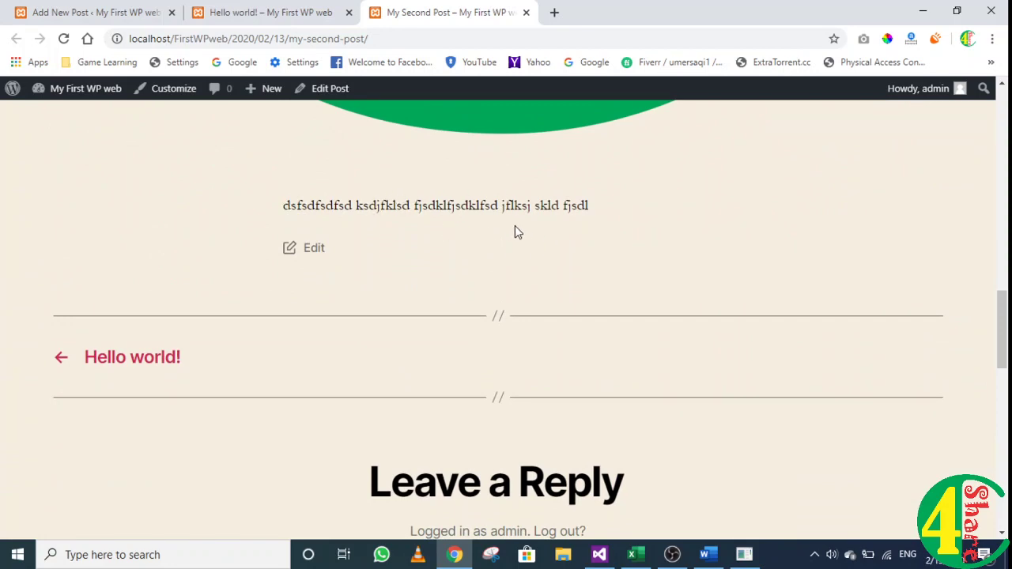
pyautogui.scroll(1, 375, 208)
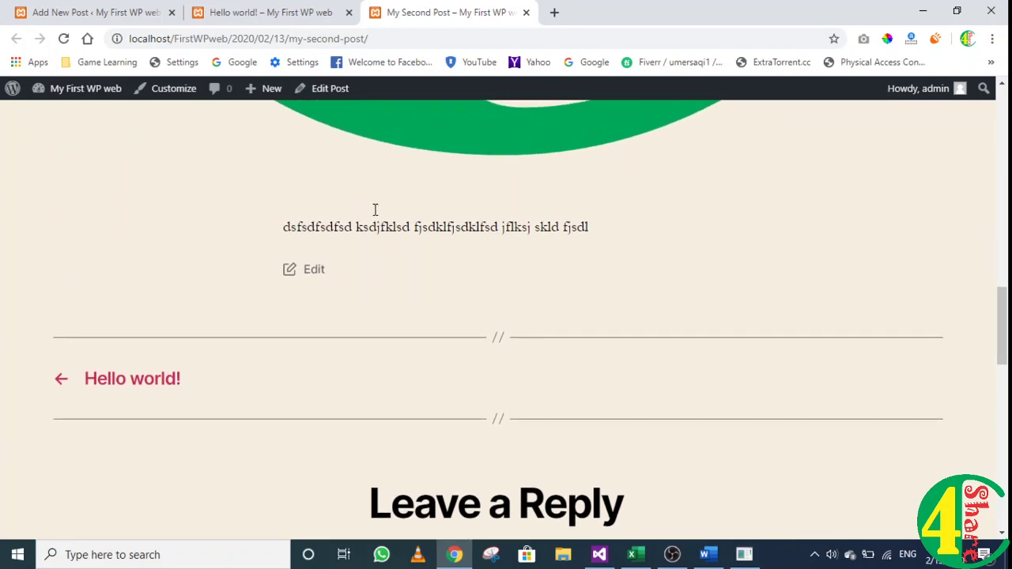
# Step: Go to the previous post, "Hello world!", and look through its content, post navigation and reply
pyautogui.click(127, 386)
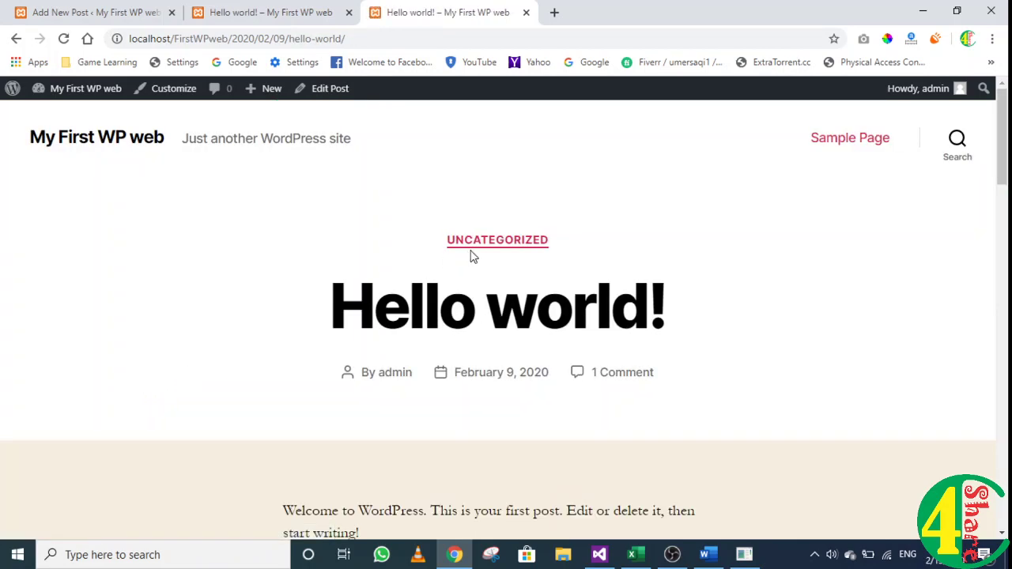
pyautogui.scroll(-3, 542, 418)
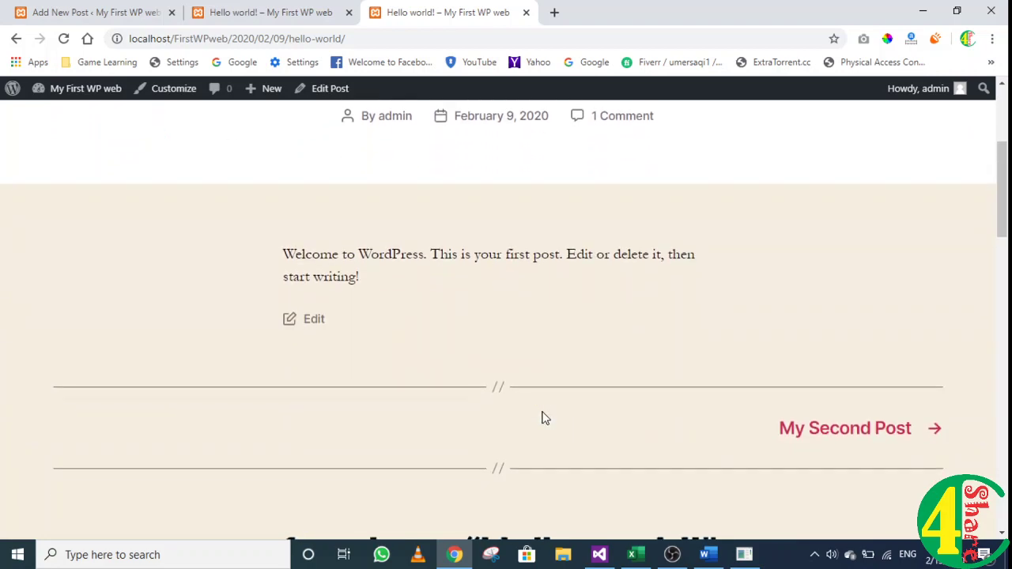
pyautogui.scroll(-2, 542, 416)
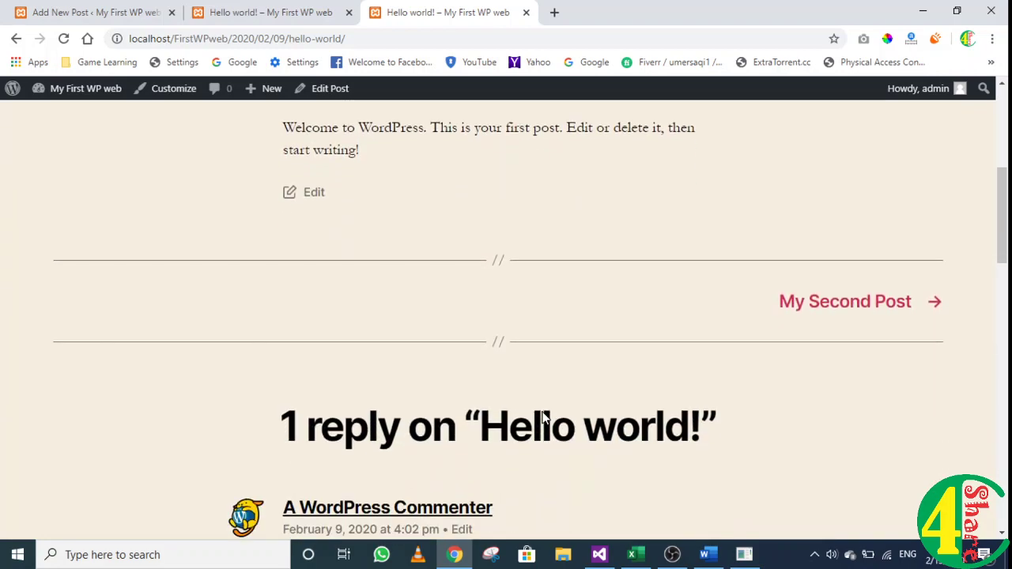
pyautogui.scroll(3, 543, 414)
pyautogui.scroll(2, 543, 412)
# Step: Open the My First WP web home page in the other Hello world! browser tab and examine the listed posts
pyautogui.click(298, 9)
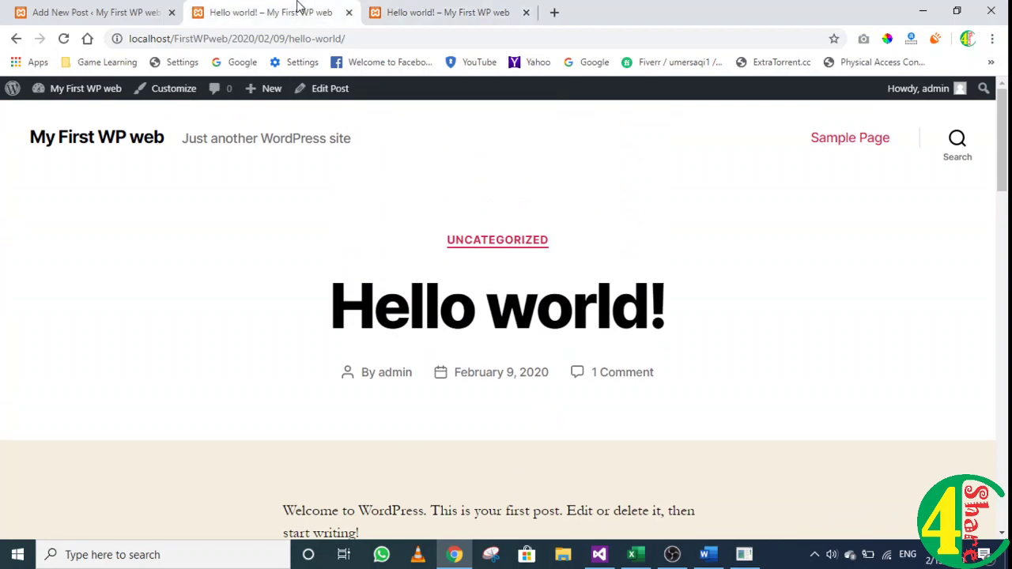
pyautogui.click(119, 138)
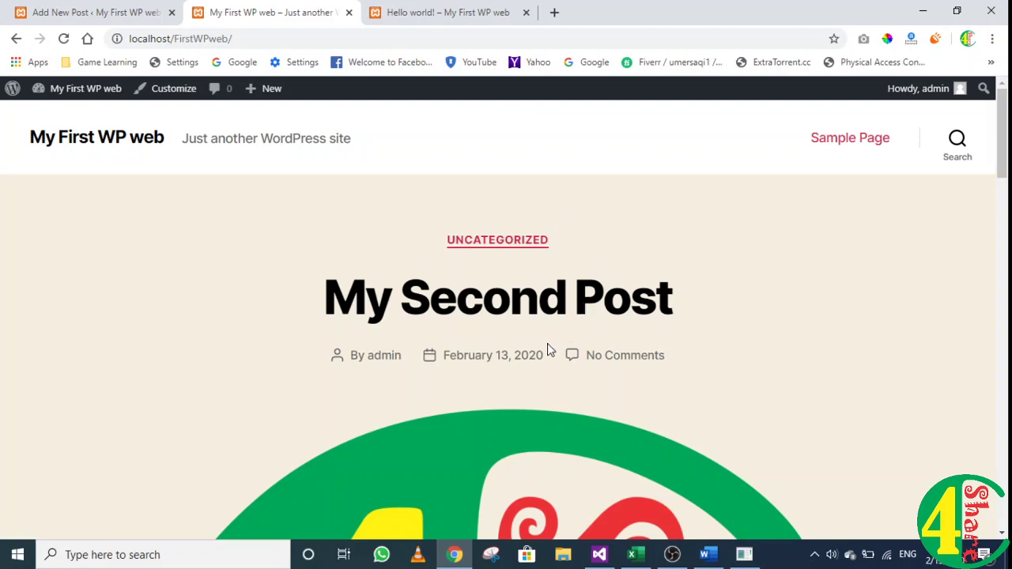
pyautogui.scroll(-1, 547, 349)
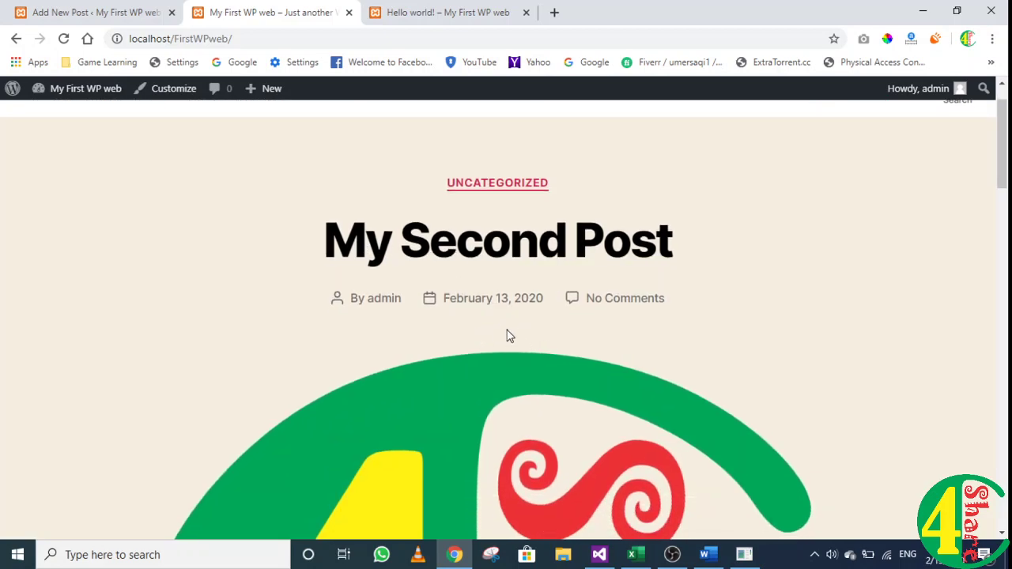
pyautogui.scroll(-3, 508, 340)
pyautogui.scroll(3, 508, 339)
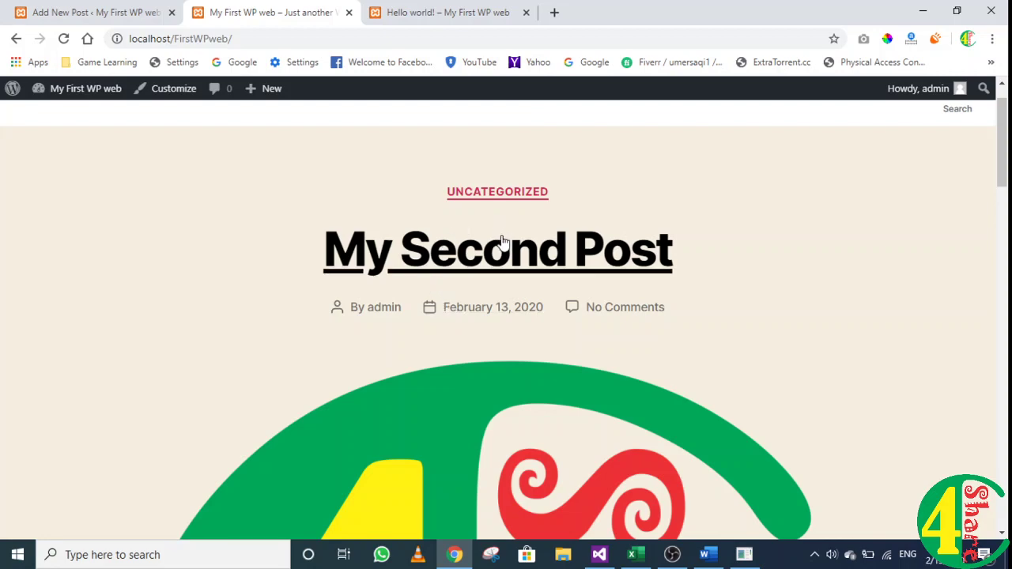
pyautogui.scroll(-10, 571, 345)
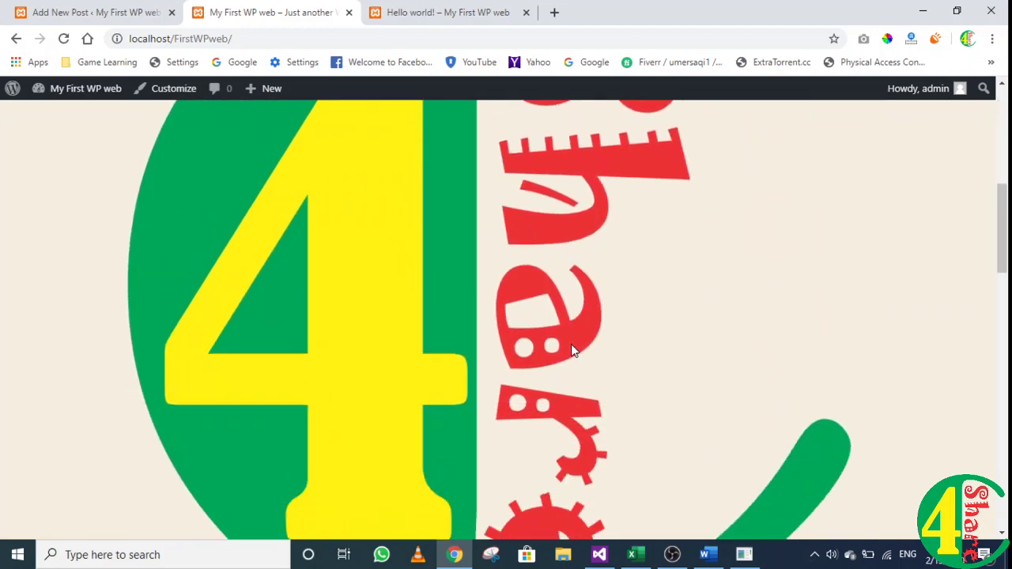
pyautogui.scroll(-5, 570, 347)
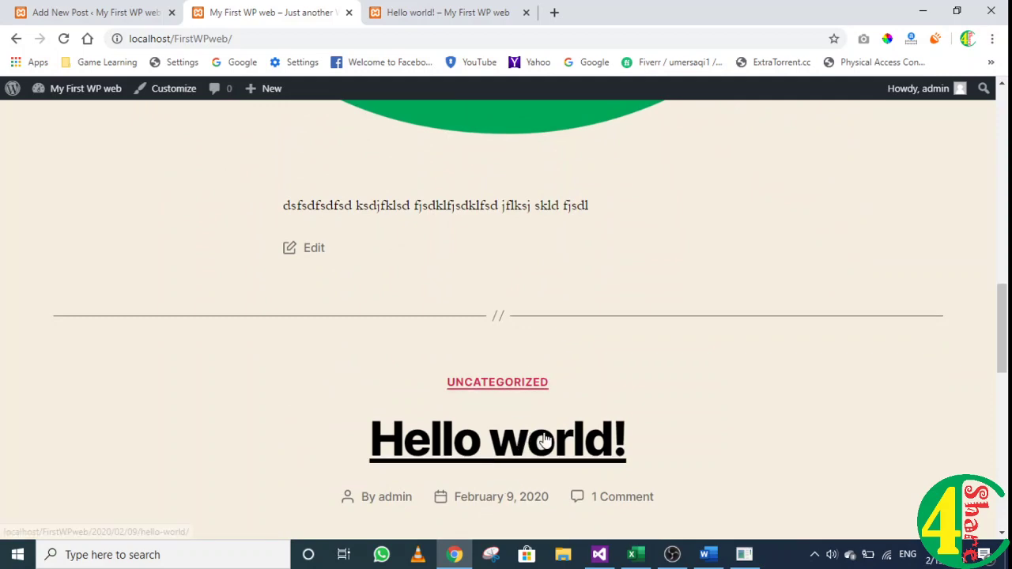
pyautogui.scroll(-3, 537, 443)
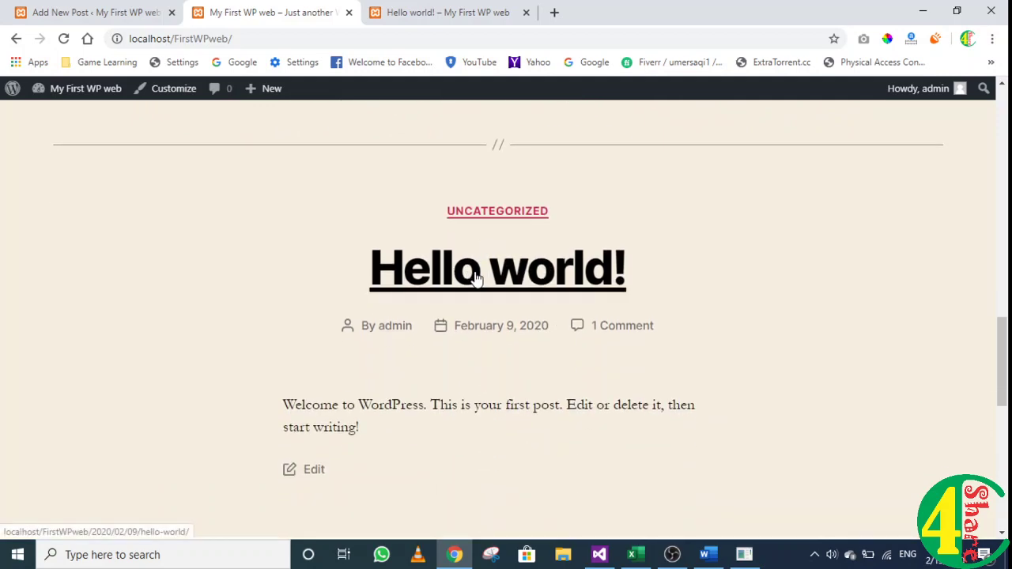
pyautogui.scroll(10, 487, 282)
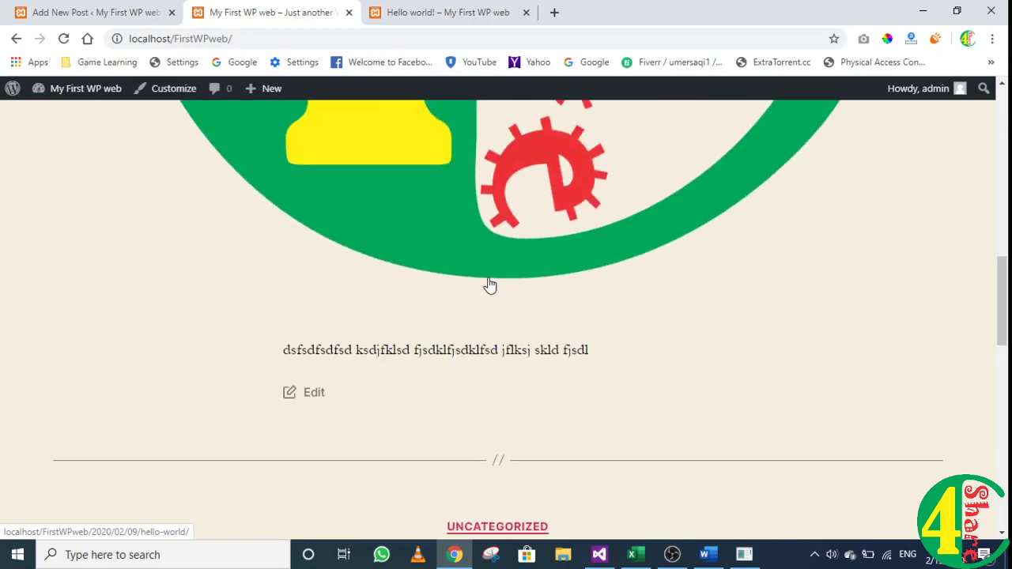
pyautogui.scroll(8, 490, 284)
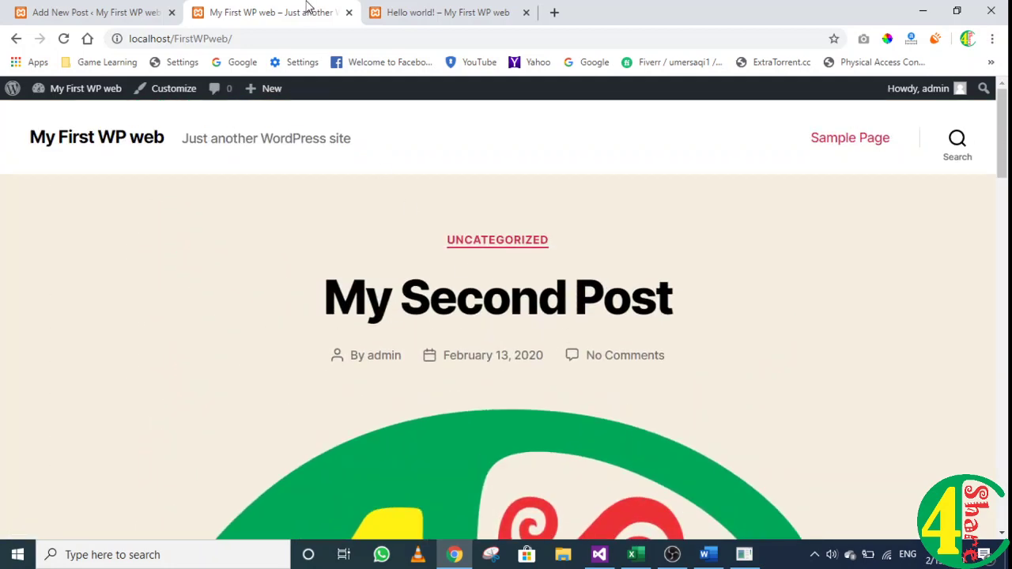
# Step: Return to the WordPress admin and view the Categories and Tags management pages for posts
pyautogui.click(116, 6)
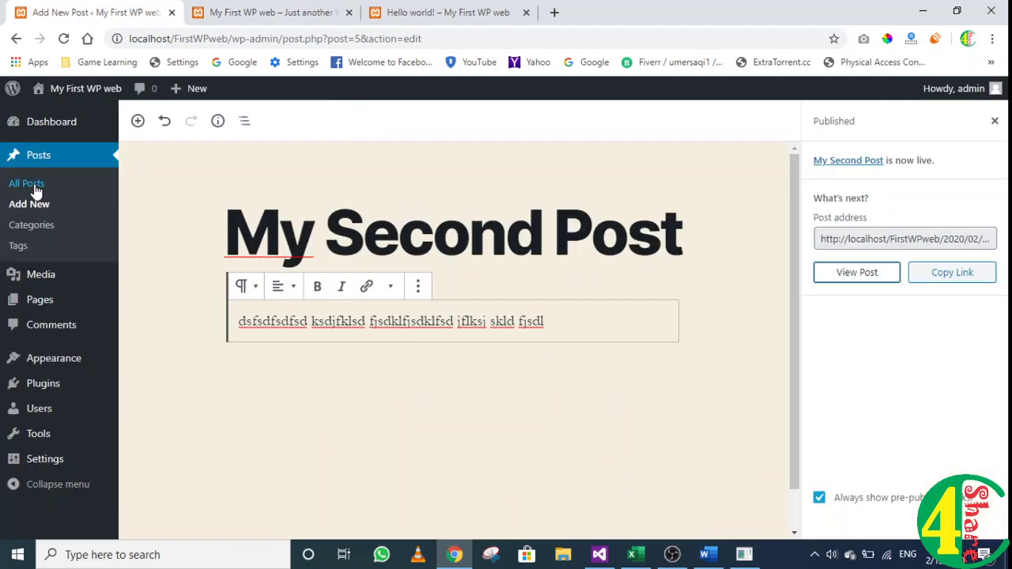
pyautogui.click(32, 231)
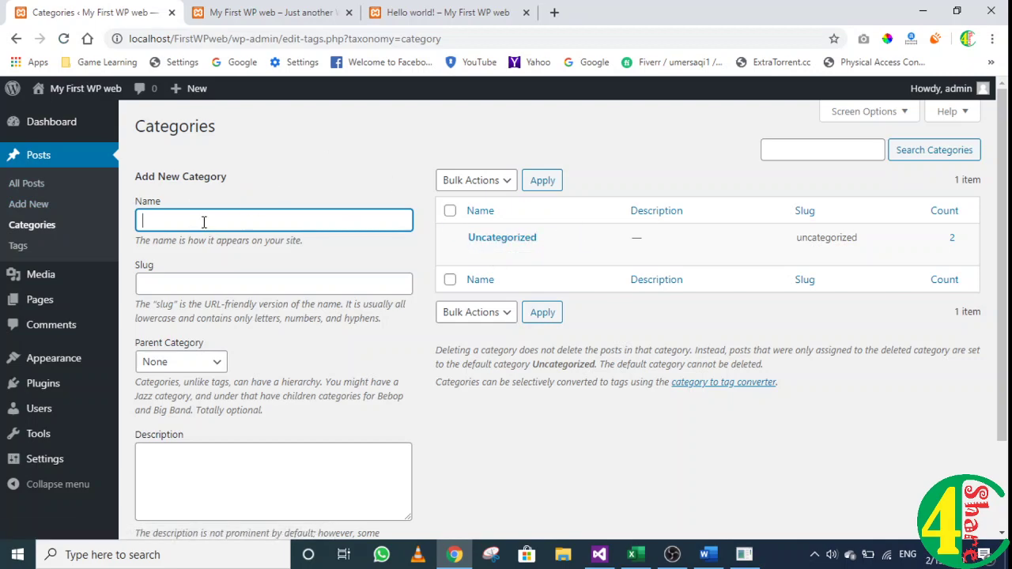
pyautogui.click(19, 246)
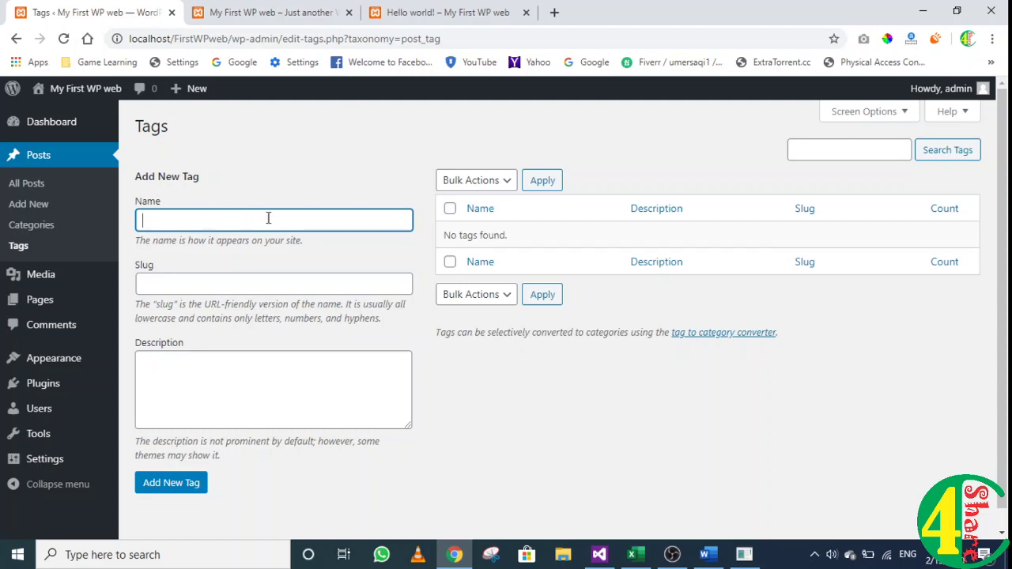
# Step: View the Media Library and the page for uploading new media
pyautogui.click(41, 274)
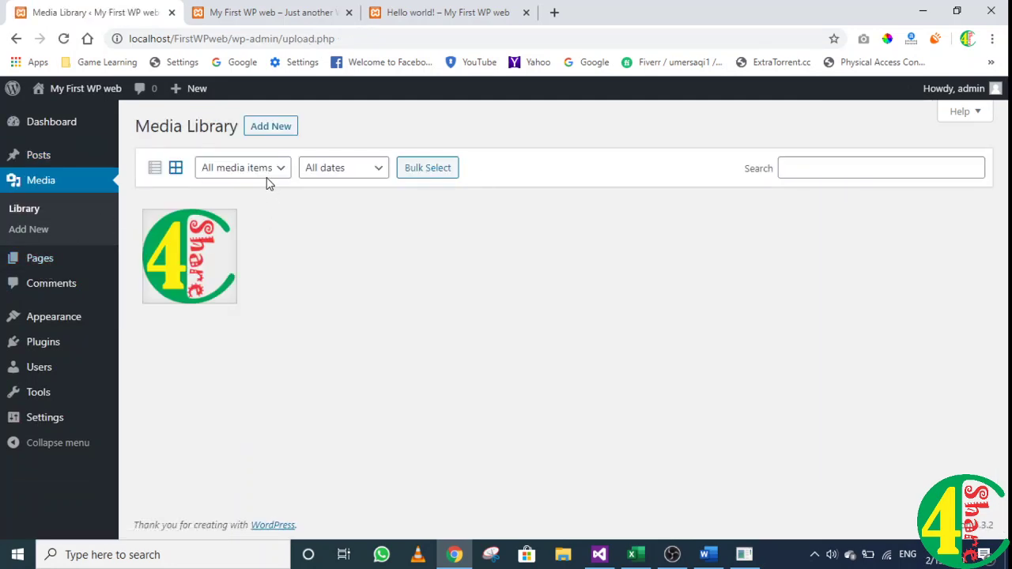
pyautogui.click(29, 234)
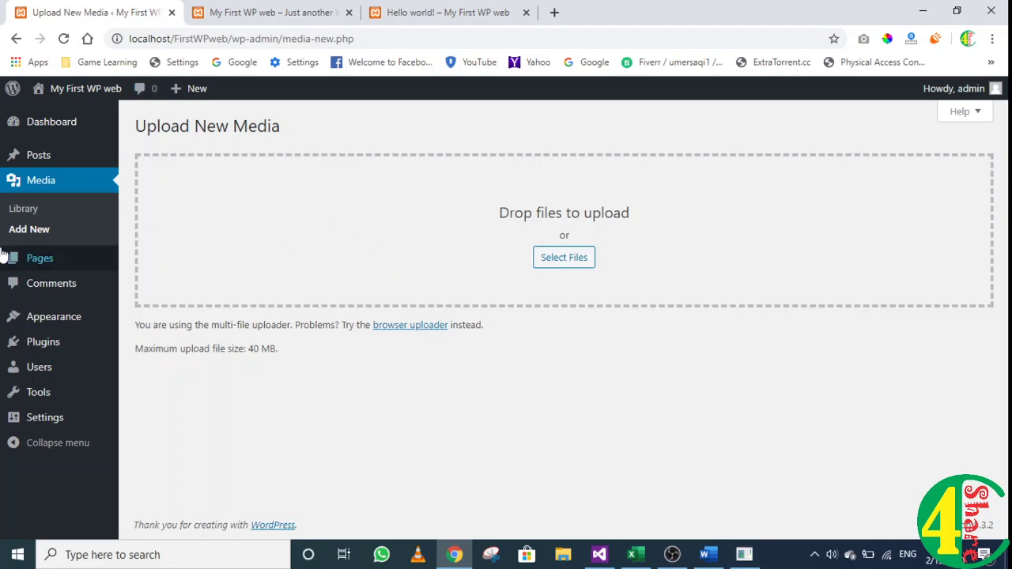
# Step: View the list of existing pages, including Privacy Policy and Sample Page, and open a blank new page in the editor
pyautogui.click(40, 259)
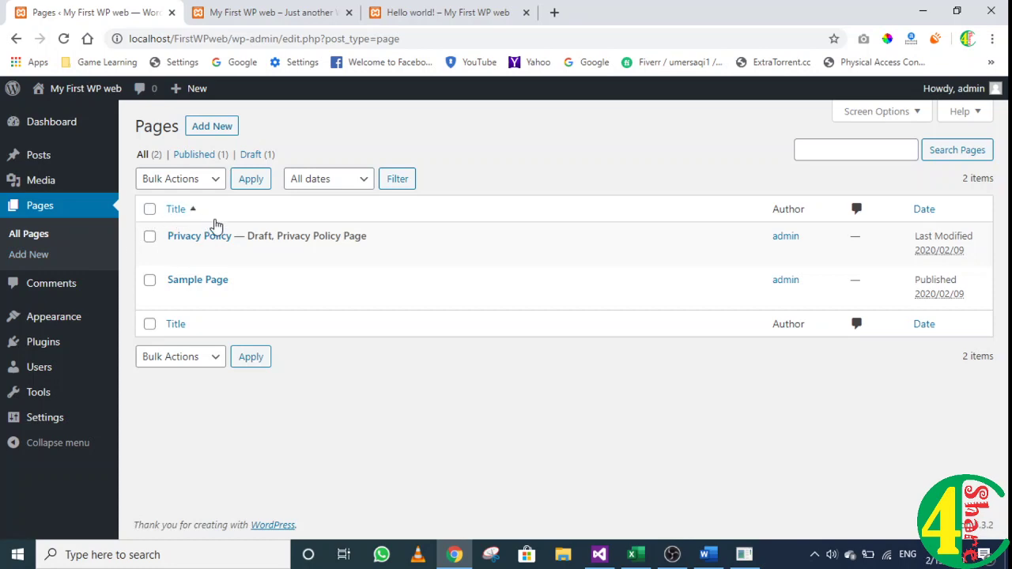
pyautogui.moveTo(231, 291)
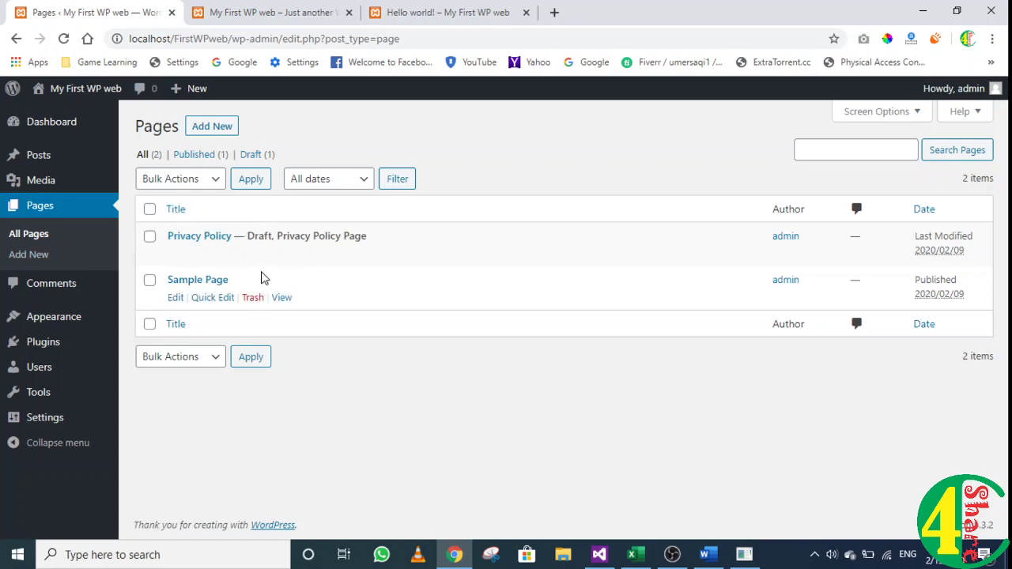
pyautogui.moveTo(212, 244)
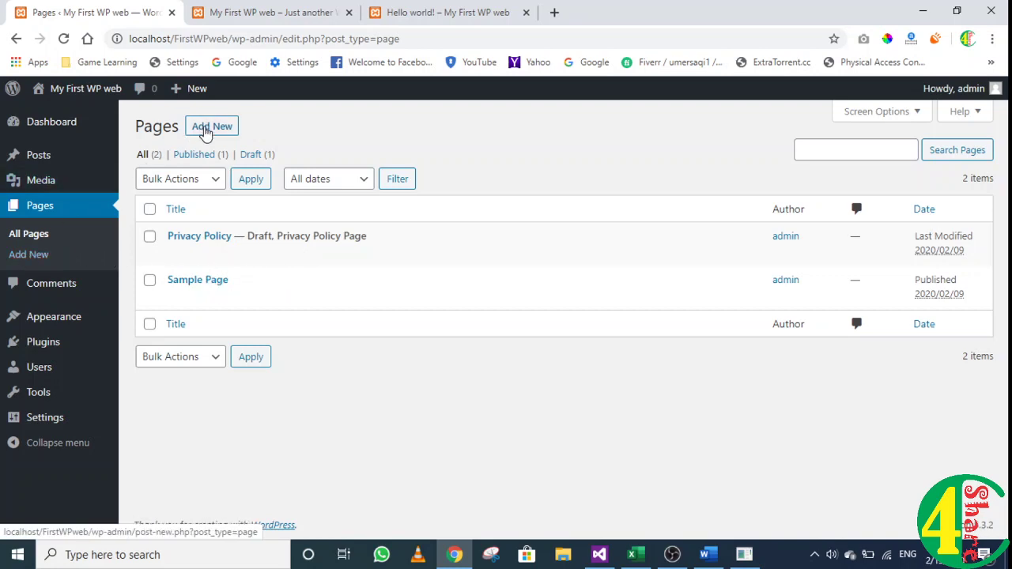
pyautogui.click(34, 257)
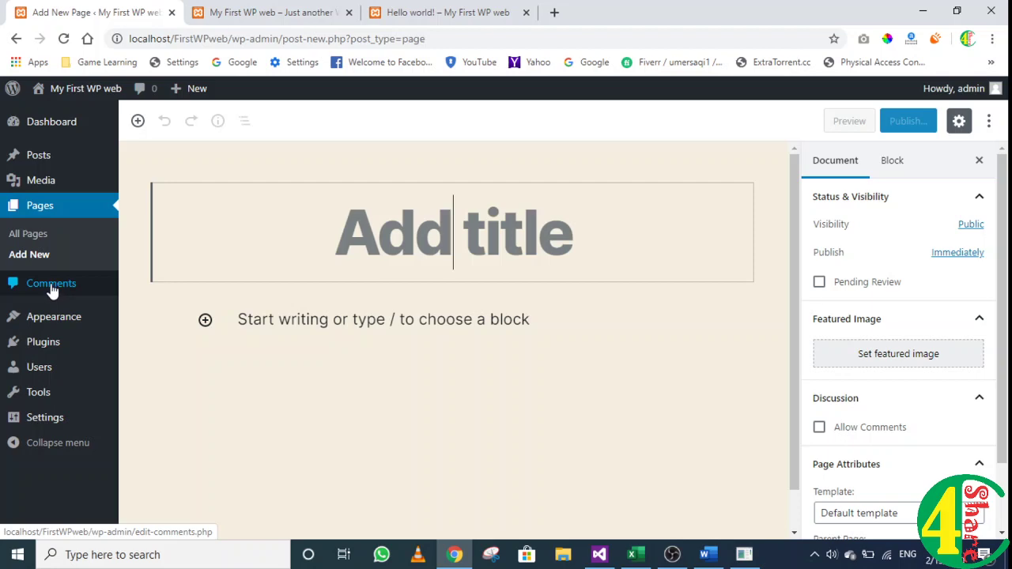
# Step: View the site's comments and look through the installed themes on the Themes page
pyautogui.click(51, 289)
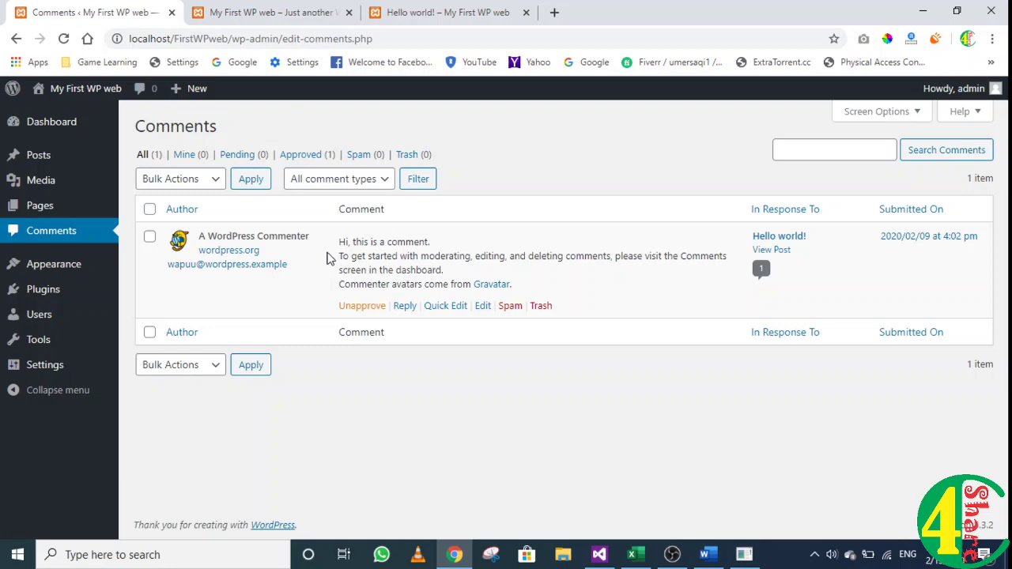
pyautogui.moveTo(68, 267)
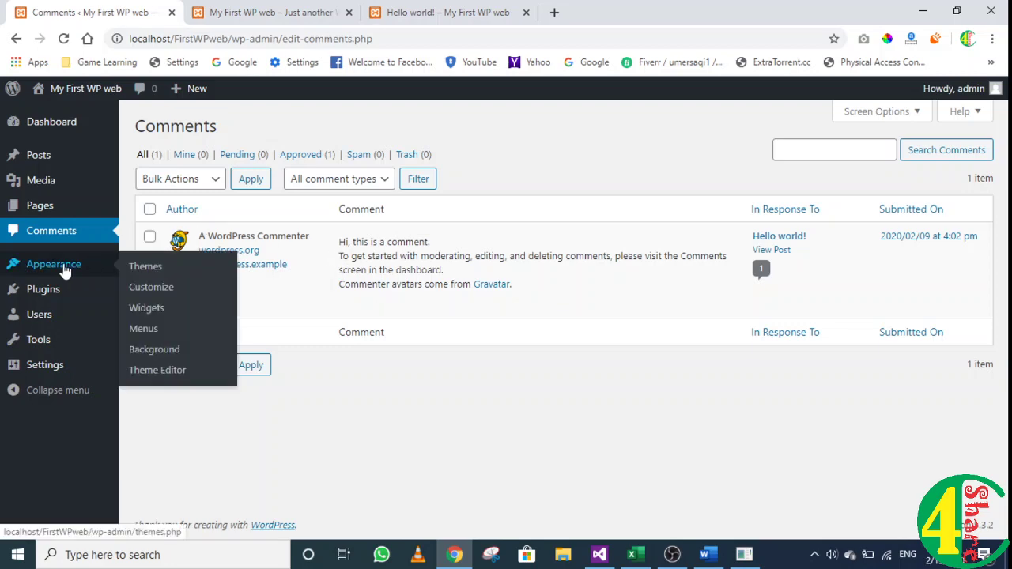
pyautogui.click(45, 269)
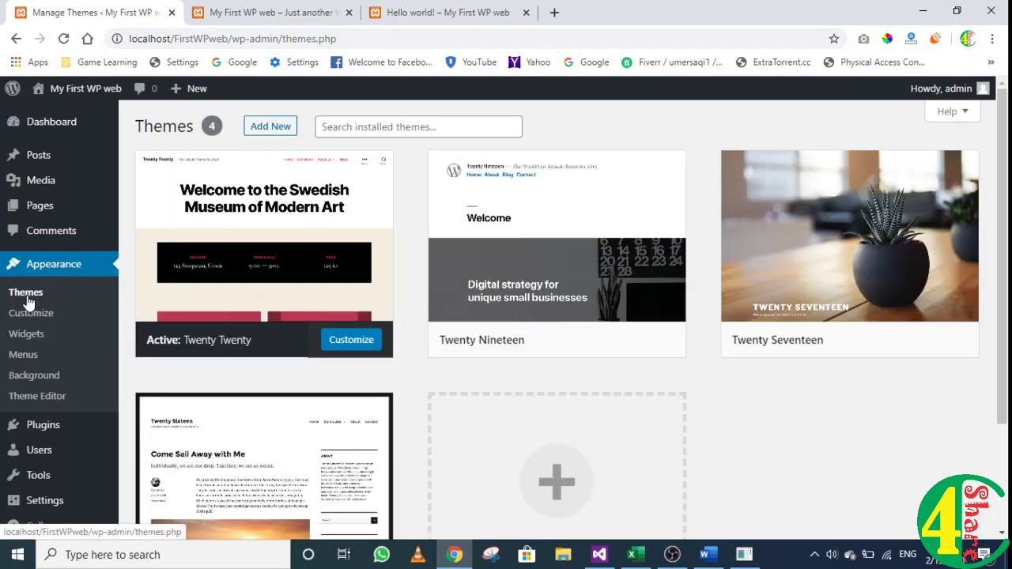
pyautogui.moveTo(551, 303)
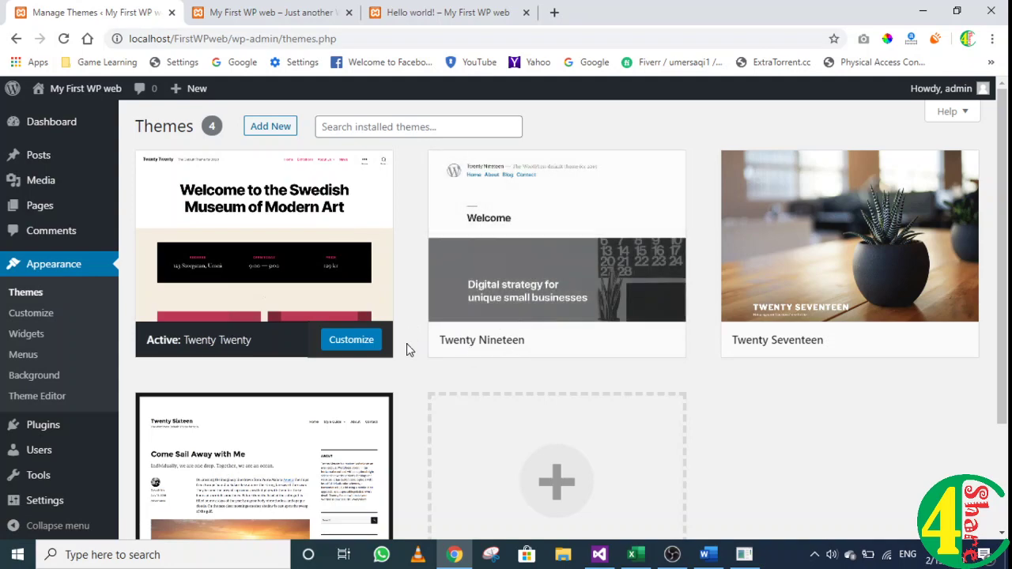
pyautogui.scroll(-3, 466, 345)
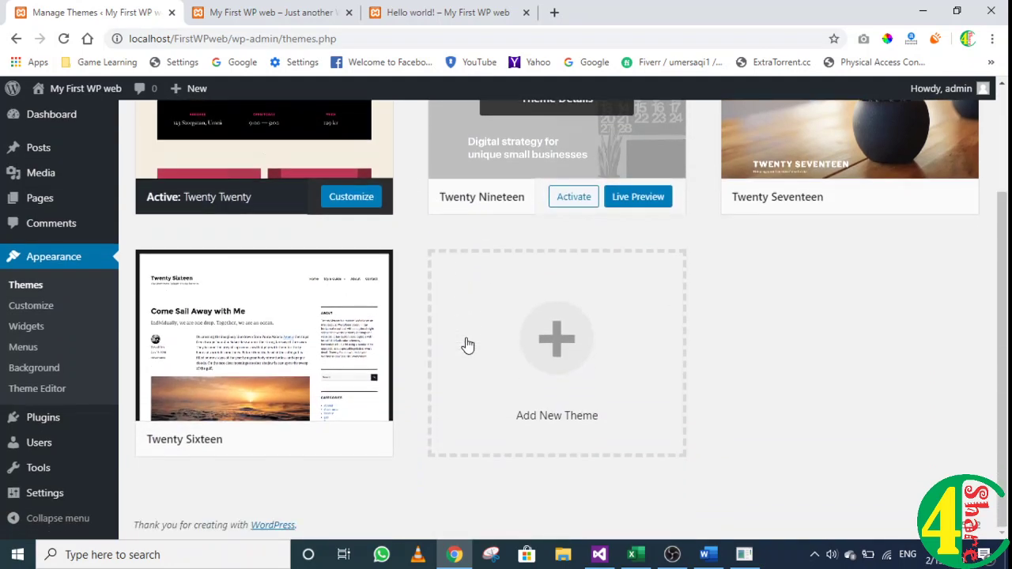
pyautogui.scroll(3, 467, 345)
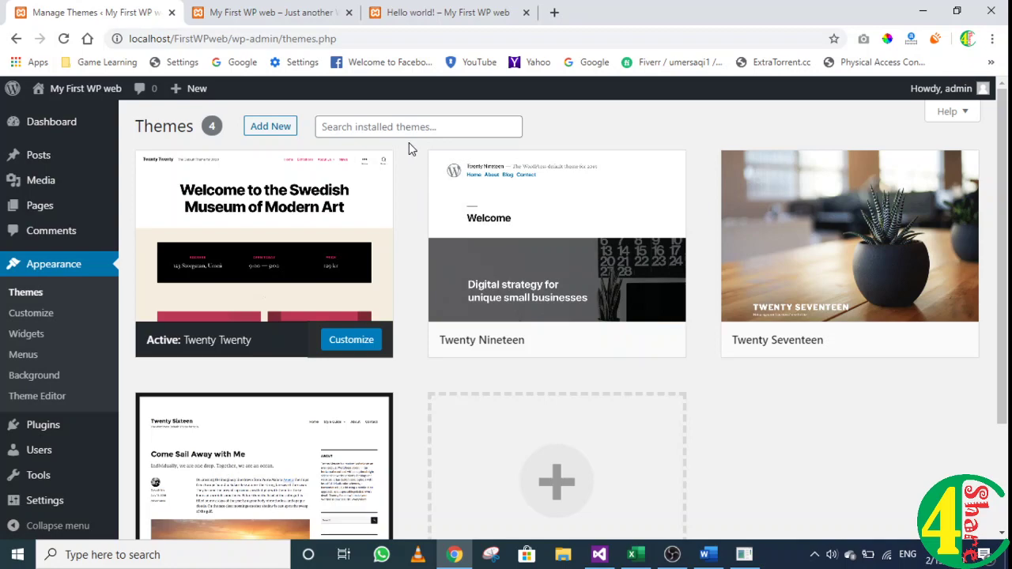
# Step: Open the Twenty Twenty theme customizer, examine its Colors and Theme Options sections, and close it
pyautogui.click(40, 309)
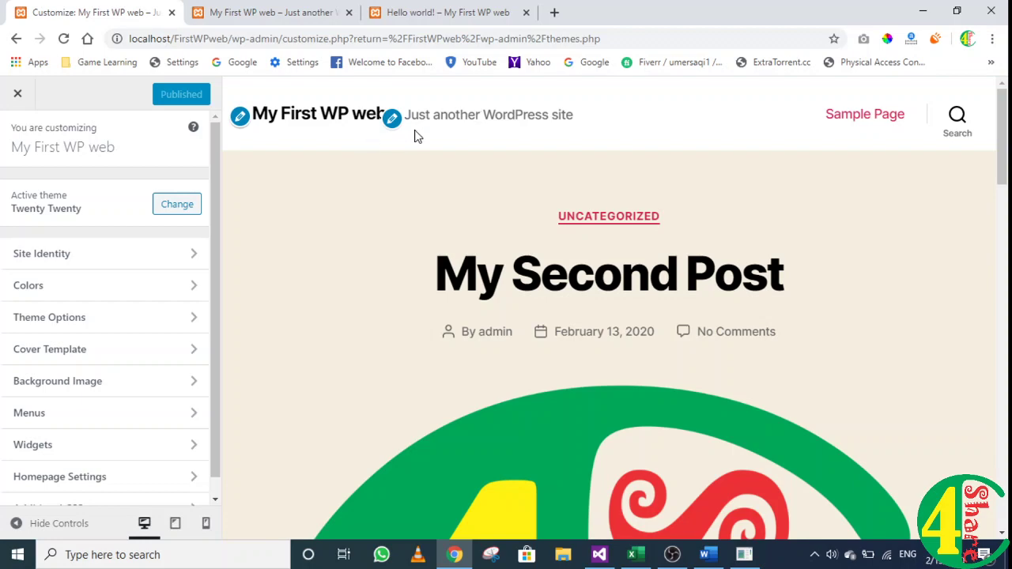
pyautogui.click(125, 285)
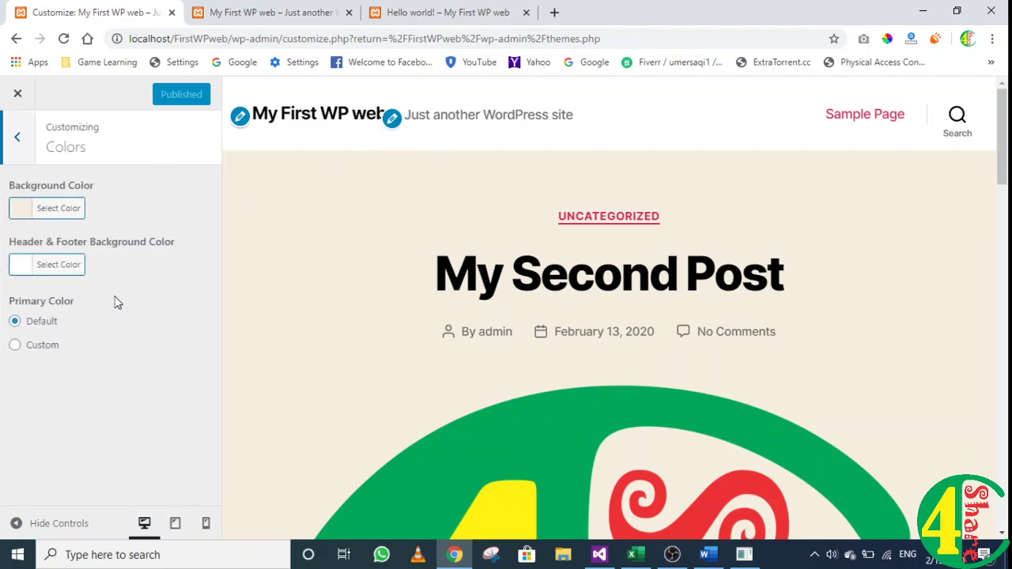
pyautogui.click(17, 137)
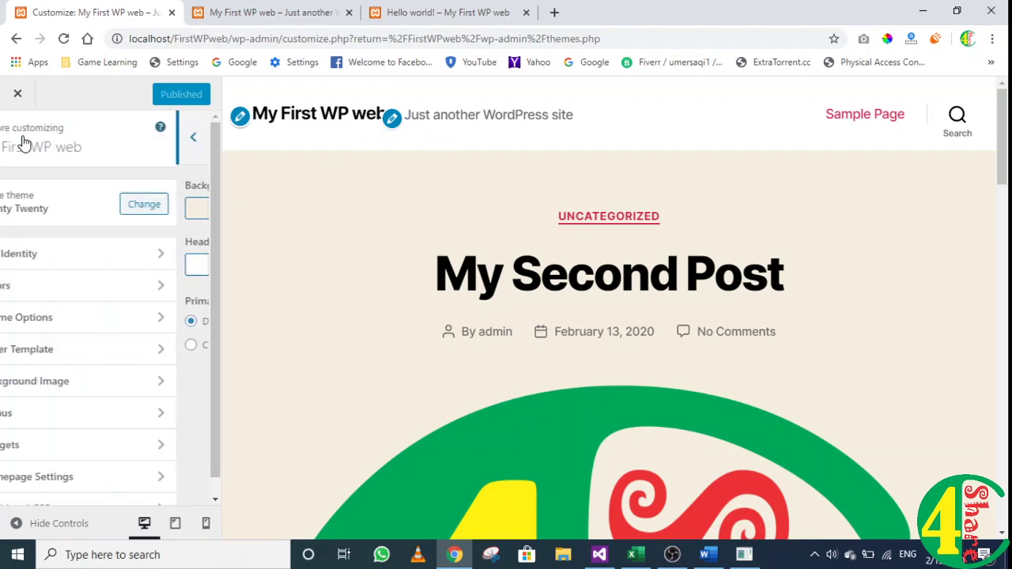
pyautogui.click(103, 324)
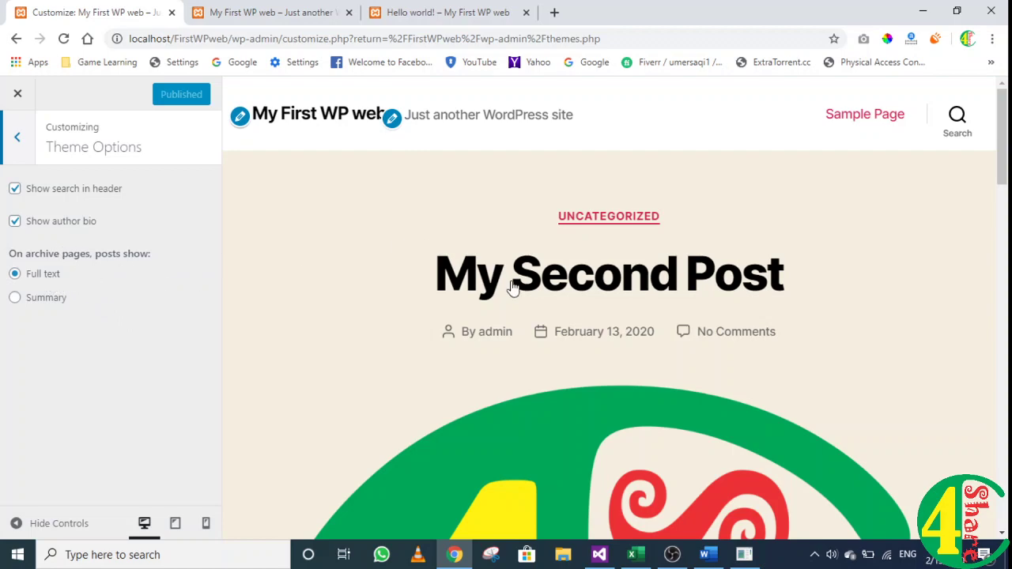
pyautogui.click(15, 134)
pyautogui.scroll(-1, 75, 496)
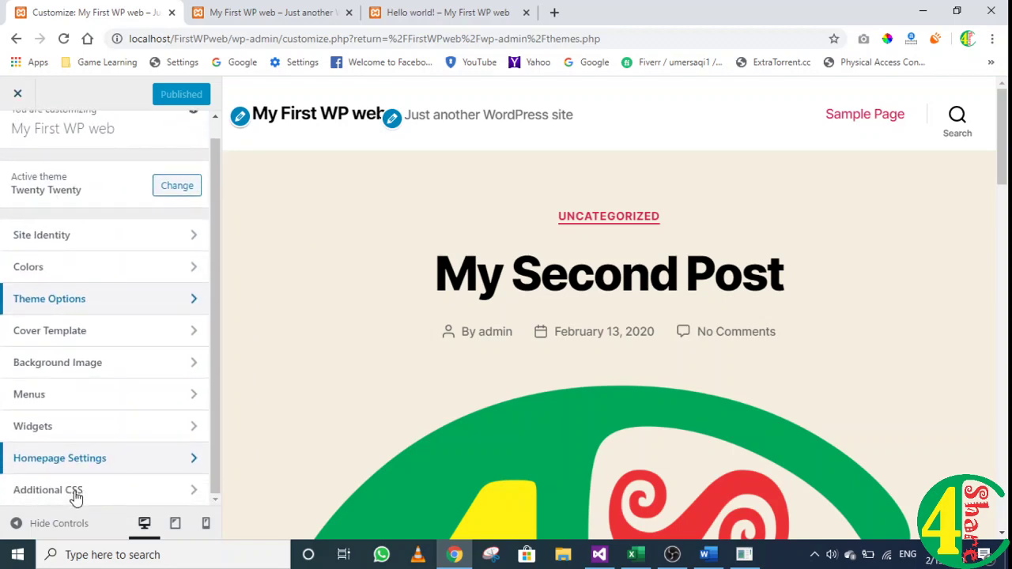
pyautogui.click(18, 93)
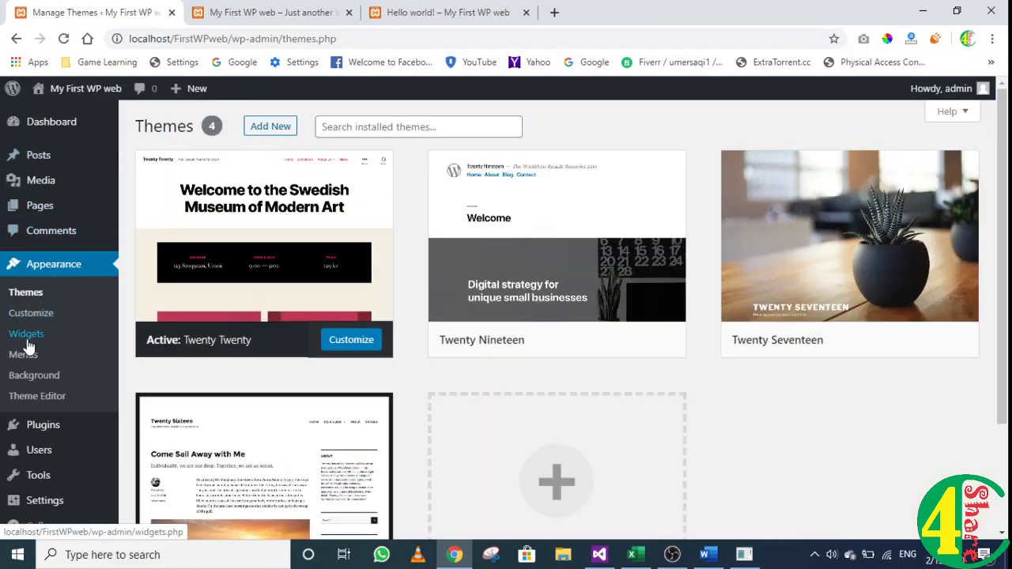
# Step: Switch to the My First WP web home page and examine its posts and the search, recent posts, archives and categories widgets in the footer
pyautogui.click(263, 9)
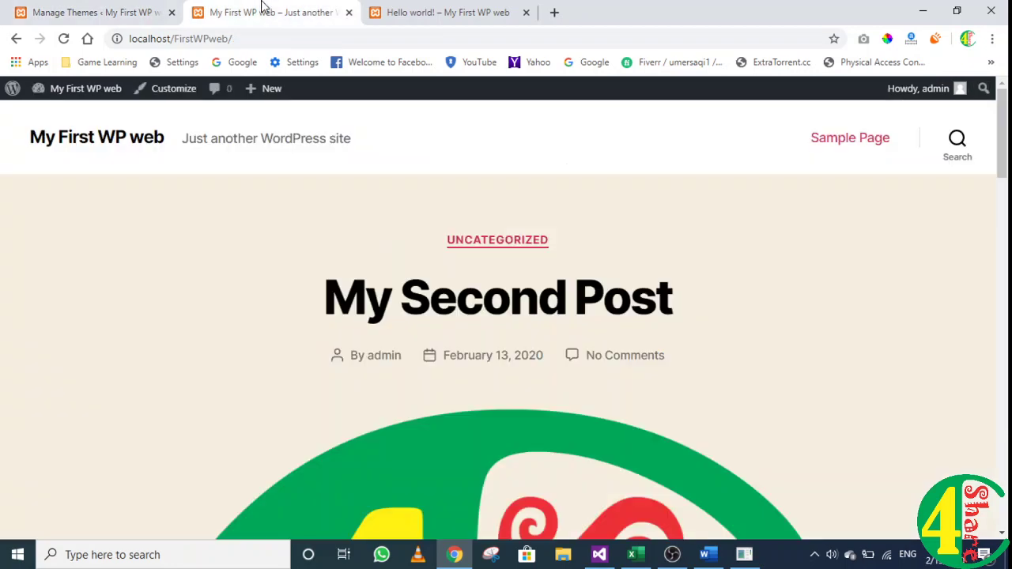
pyautogui.scroll(-20, 580, 207)
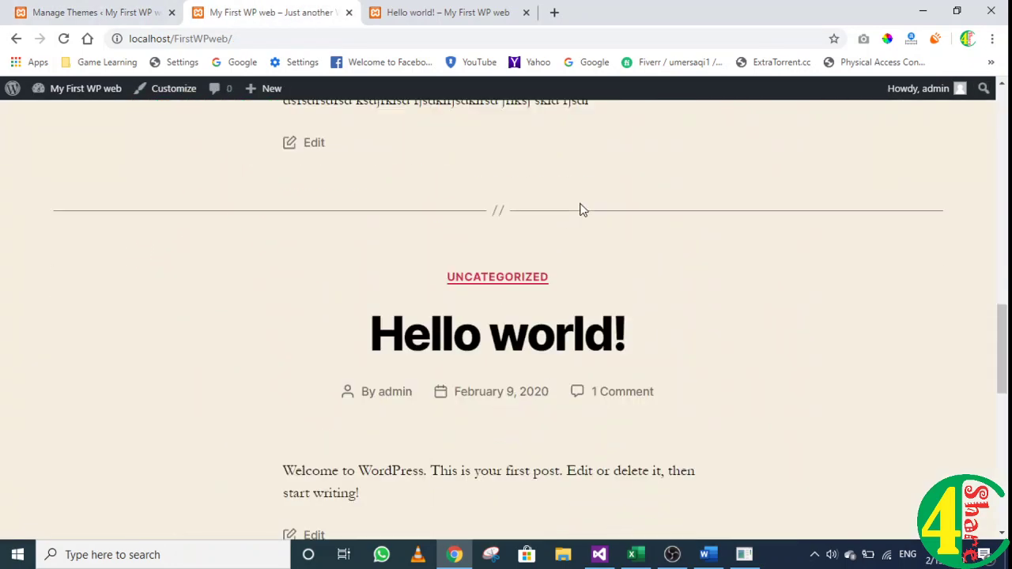
pyautogui.scroll(-1, 580, 207)
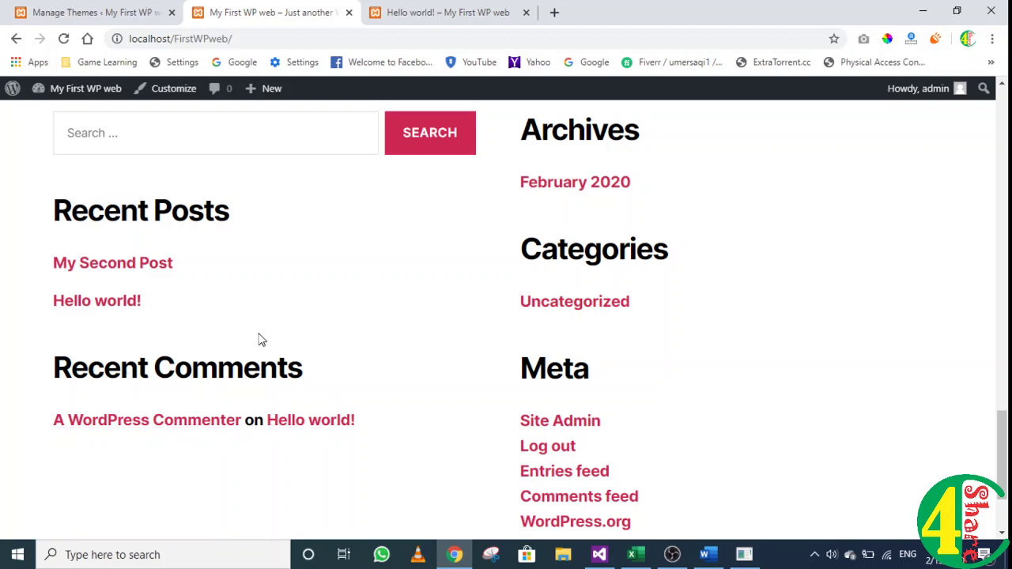
pyautogui.scroll(3, 677, 364)
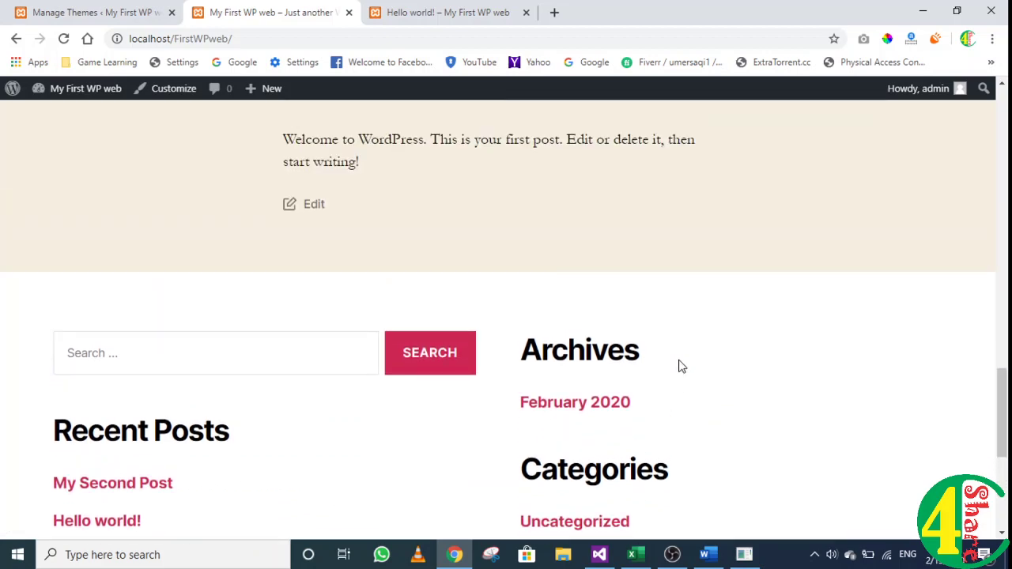
pyautogui.scroll(3, 931, 208)
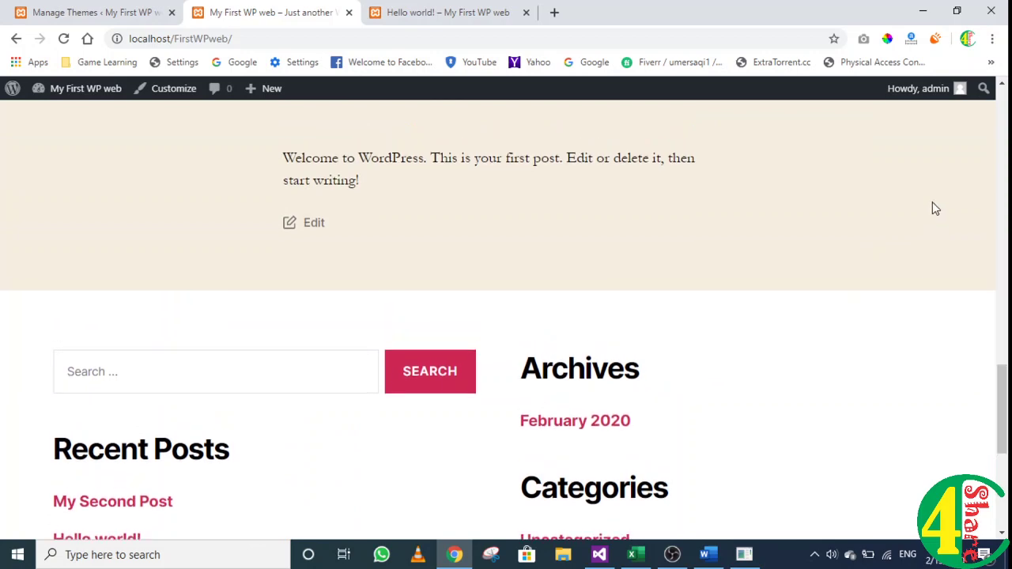
pyautogui.scroll(18, 933, 208)
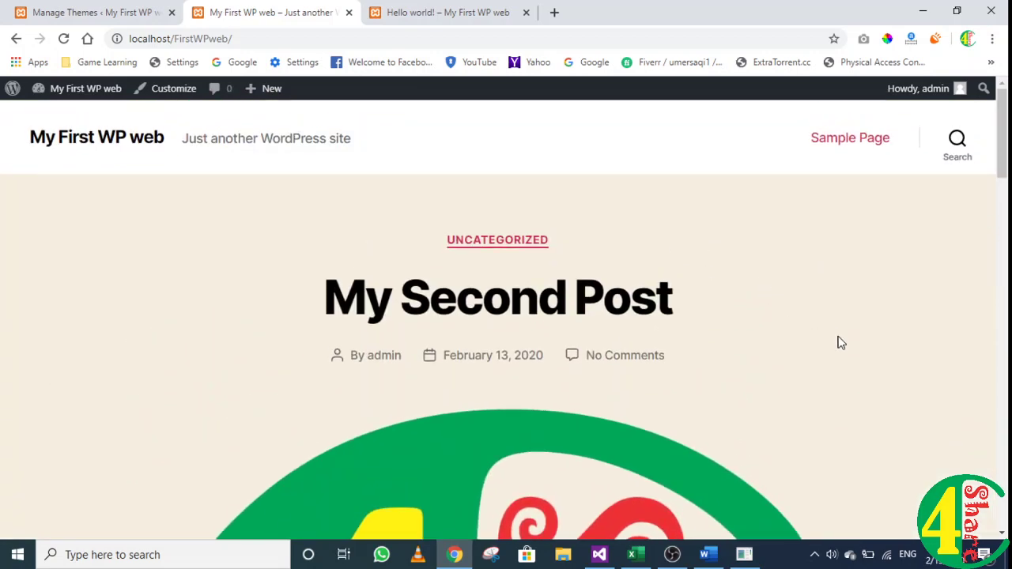
pyautogui.scroll(-3, 839, 343)
pyautogui.scroll(-3, 896, 388)
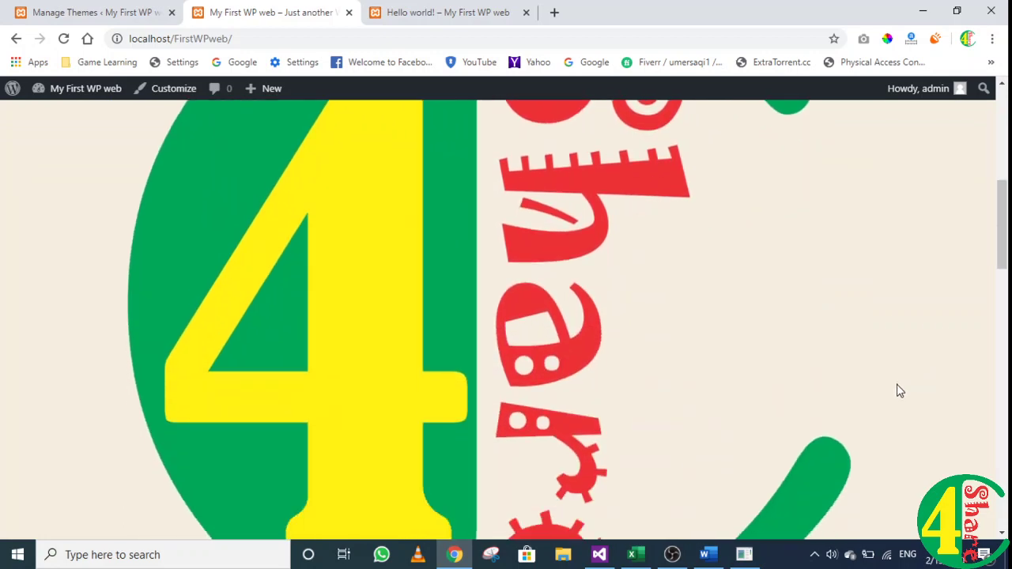
pyautogui.scroll(-5, 898, 390)
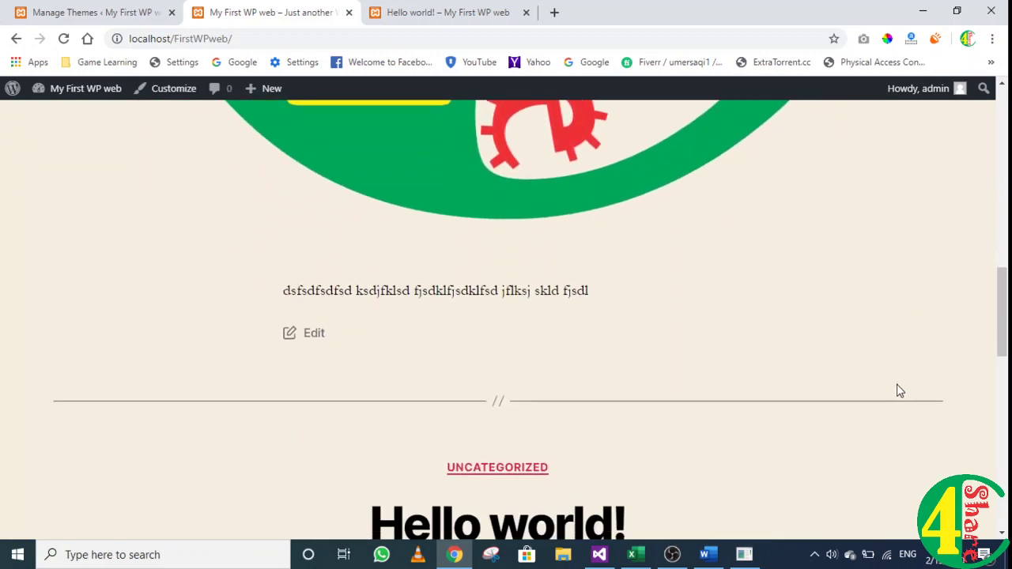
pyautogui.scroll(-3, 442, 277)
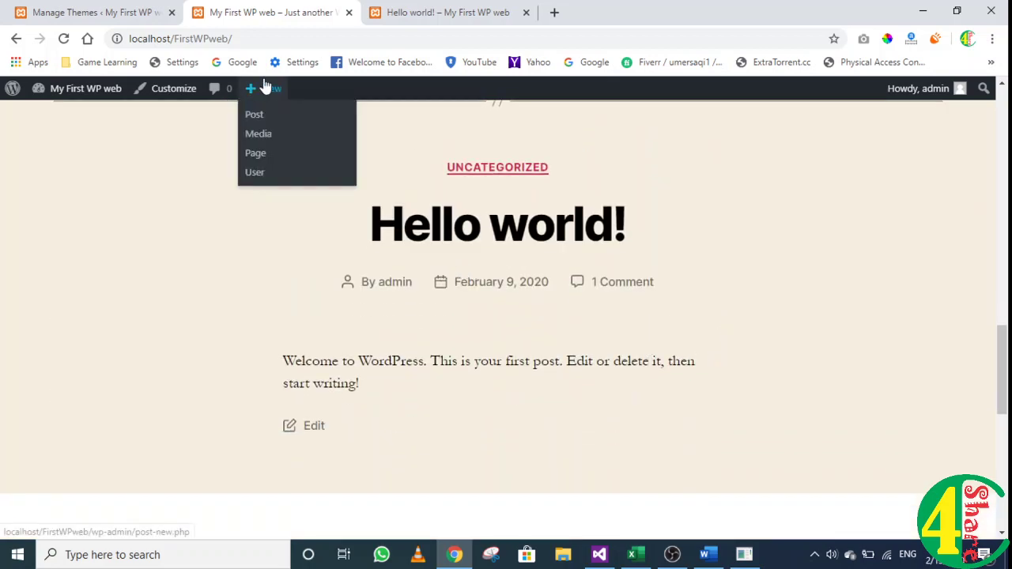
# Step: Return to the WordPress admin and view the Menus page and the Background Image settings in the customizer
pyautogui.click(101, 10)
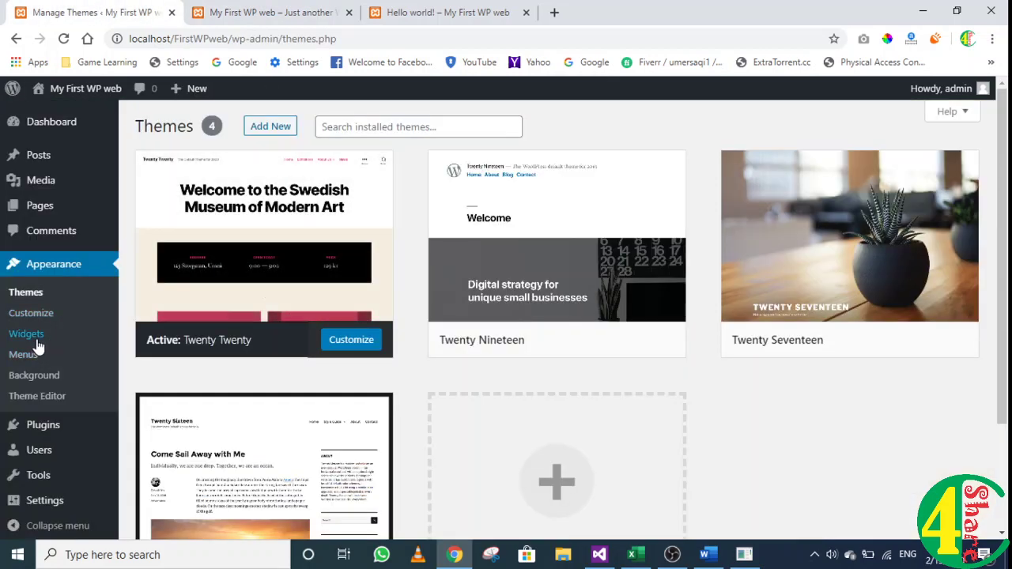
pyautogui.click(18, 359)
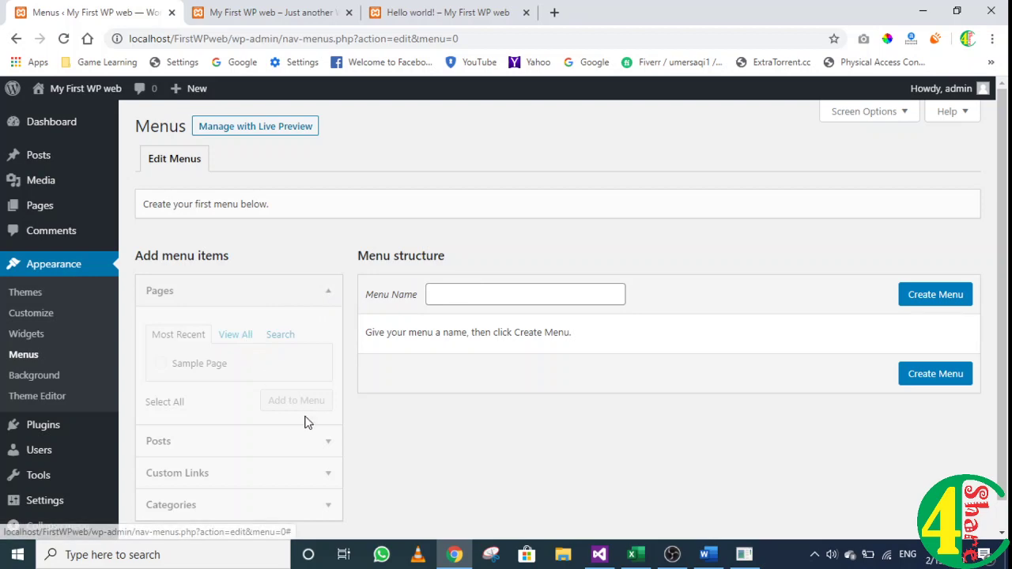
pyautogui.scroll(-1, 305, 420)
pyautogui.click(491, 267)
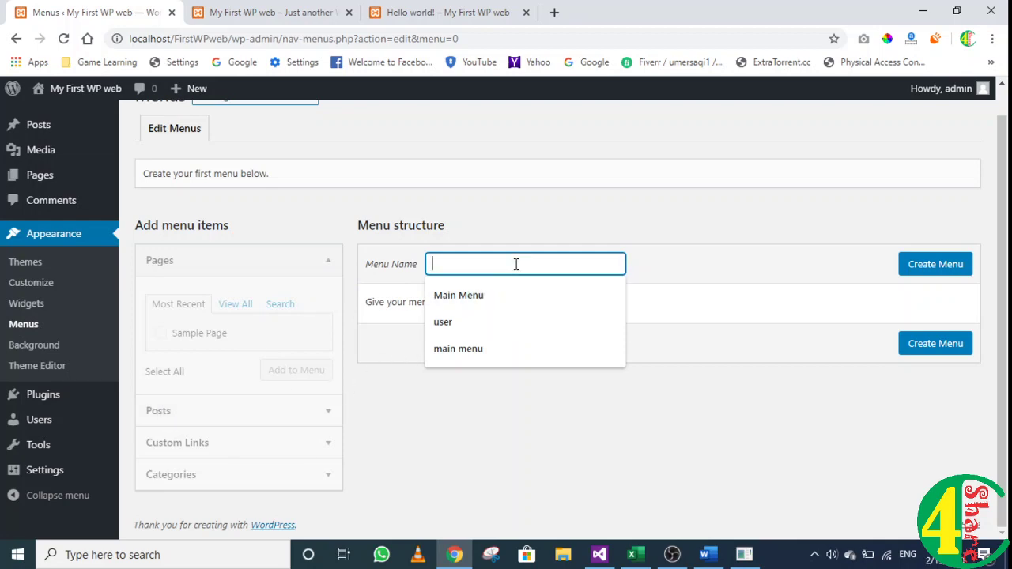
pyautogui.click(40, 350)
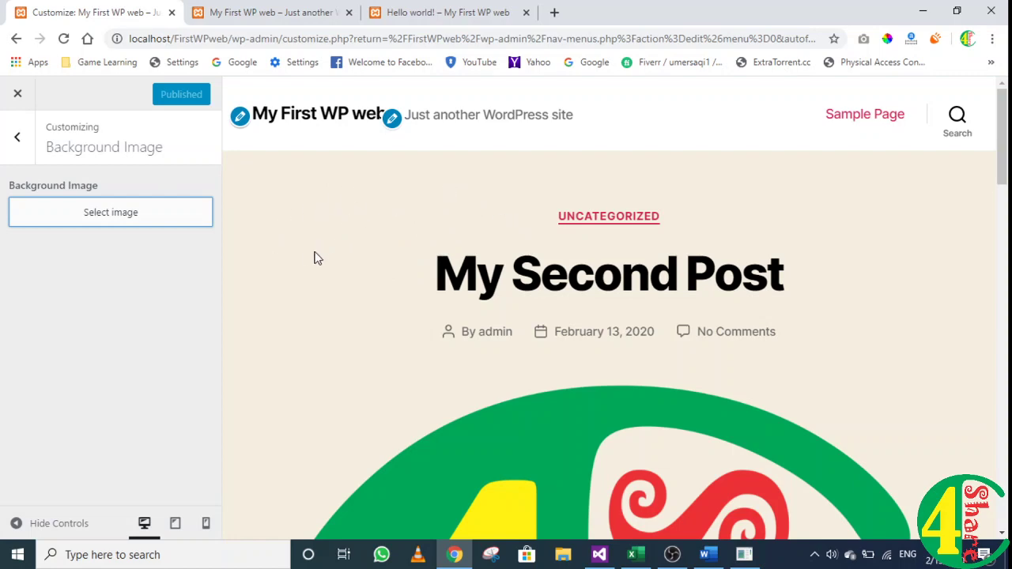
pyautogui.click(16, 90)
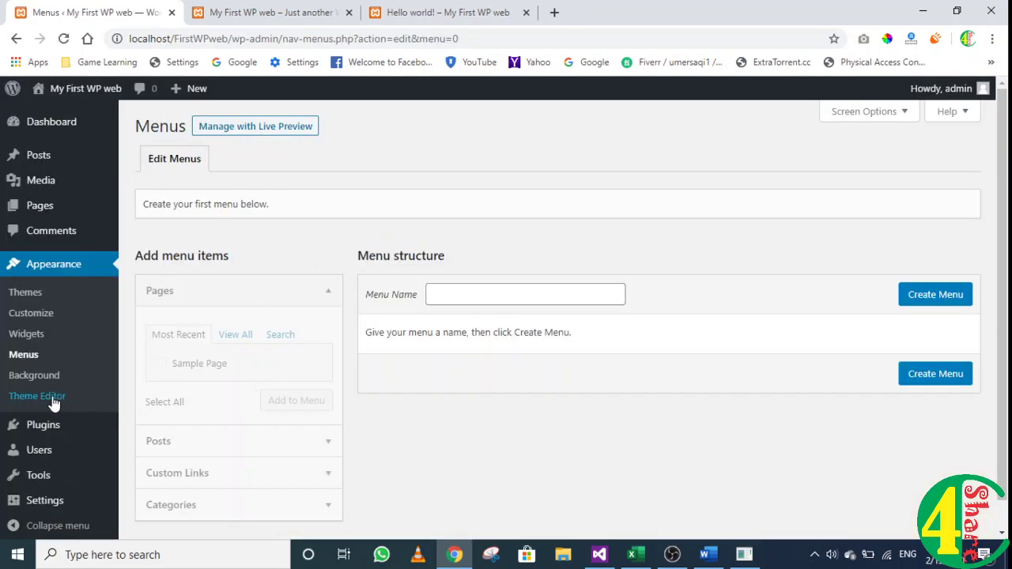
# Step: Open the Theme Editor, acknowledge the notice about direct edits, and examine the Twenty Twenty stylesheet (style.css) and its theme files
pyautogui.click(46, 399)
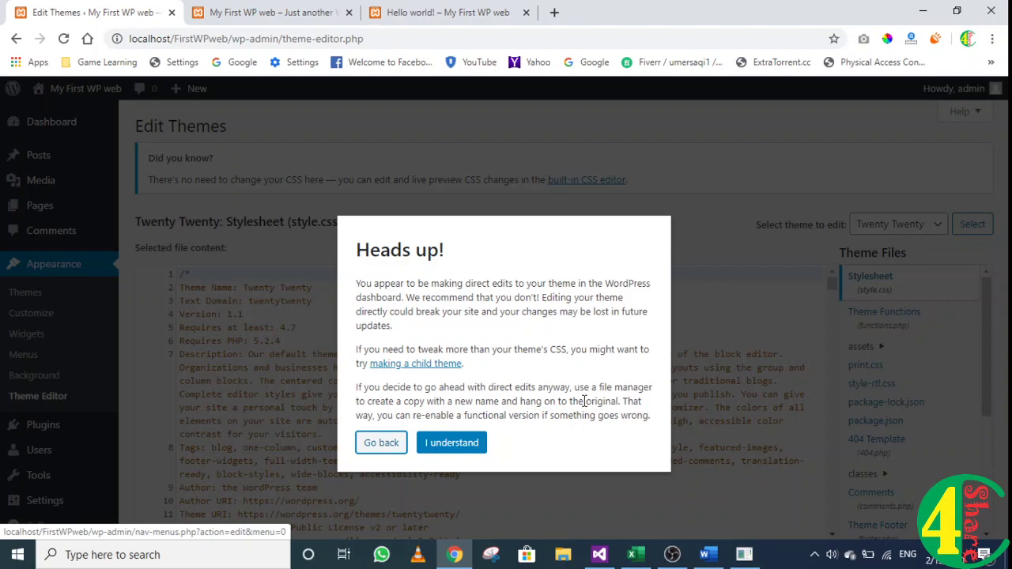
pyautogui.moveTo(584, 402); pyautogui.dragTo(356, 402)
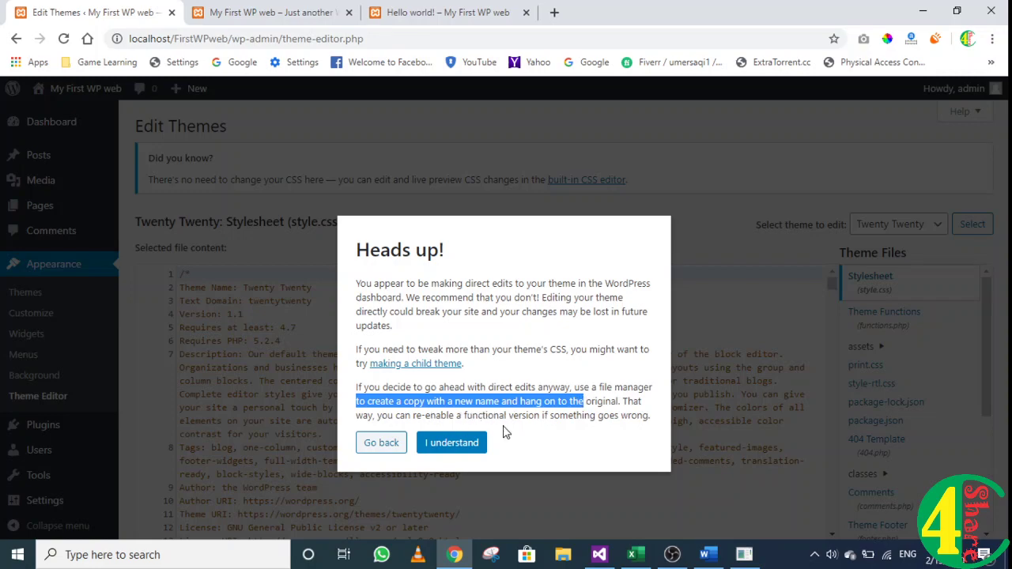
pyautogui.click(435, 445)
pyautogui.scroll(-2, 514, 404)
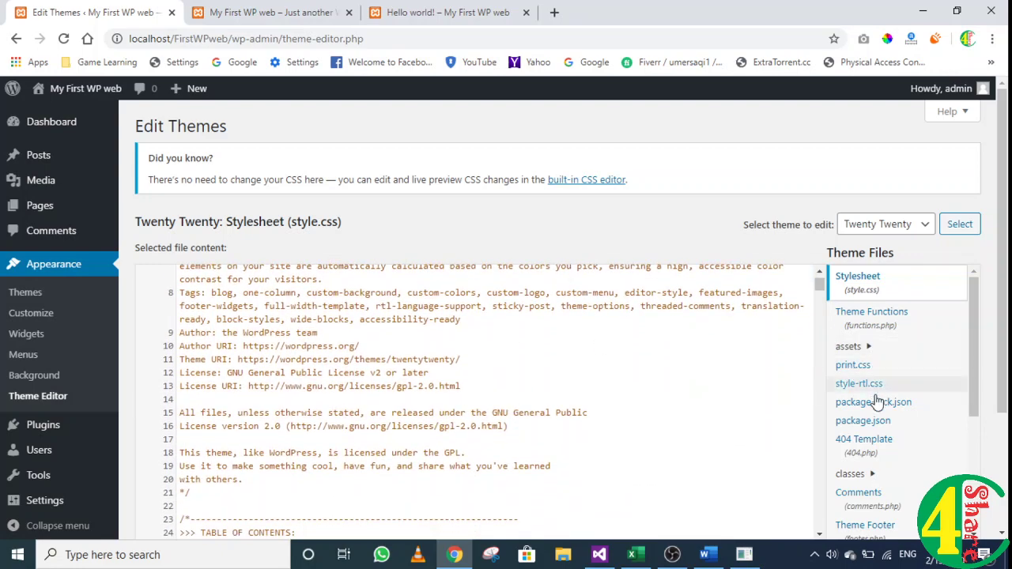
# Step: Look through the Twenty Twenty theme files in the Theme Editor and open package.json to view its content
pyautogui.scroll(-2, 876, 404)
pyautogui.scroll(-1, 876, 403)
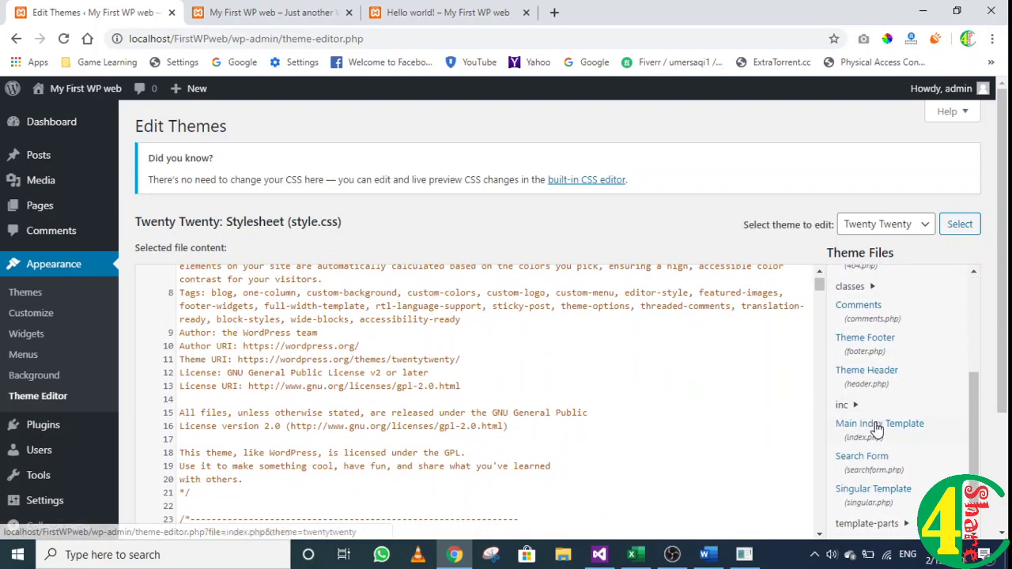
pyautogui.scroll(2, 876, 437)
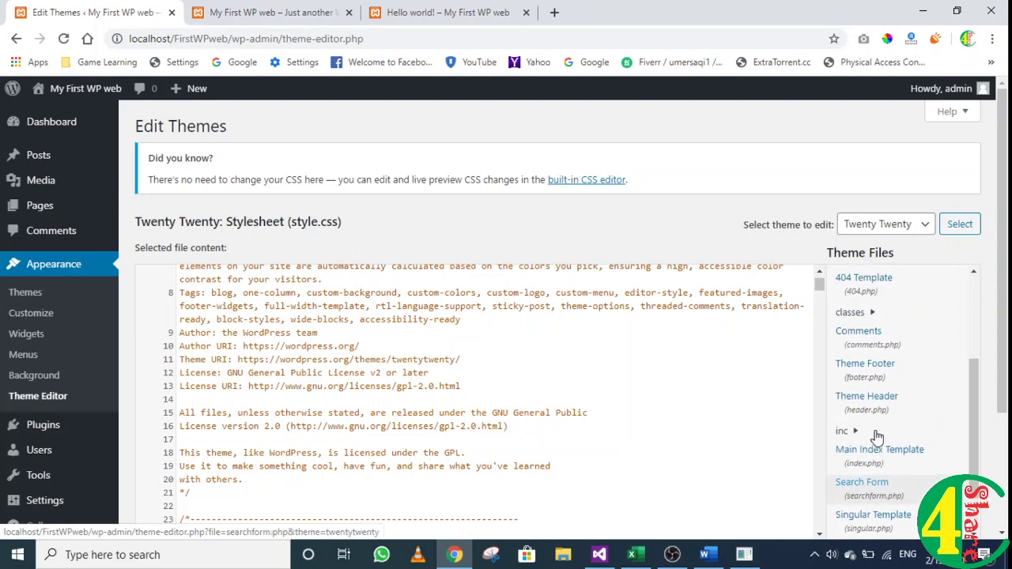
pyautogui.click(869, 316)
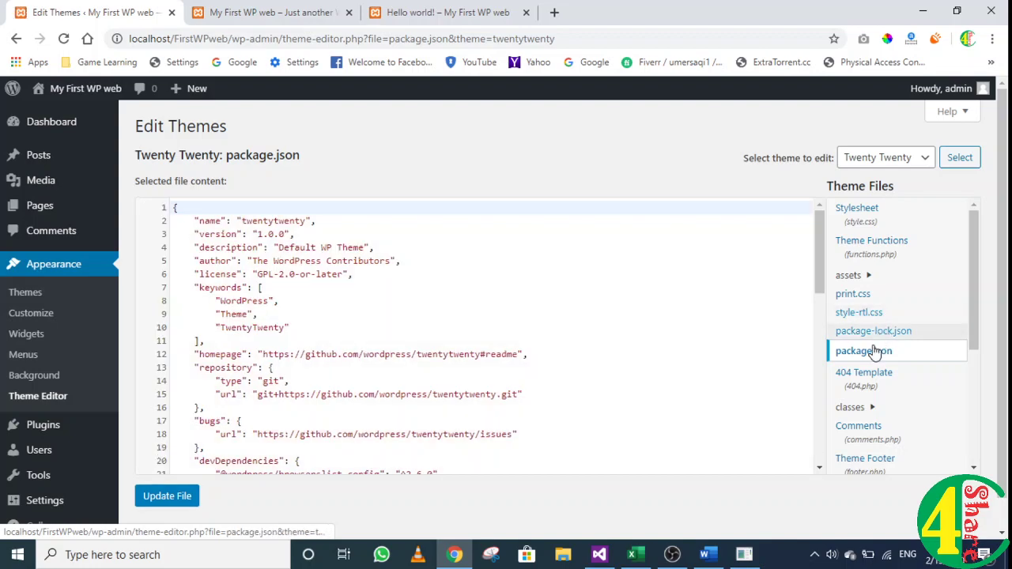
pyautogui.scroll(-3, 842, 412)
pyautogui.scroll(3, 843, 412)
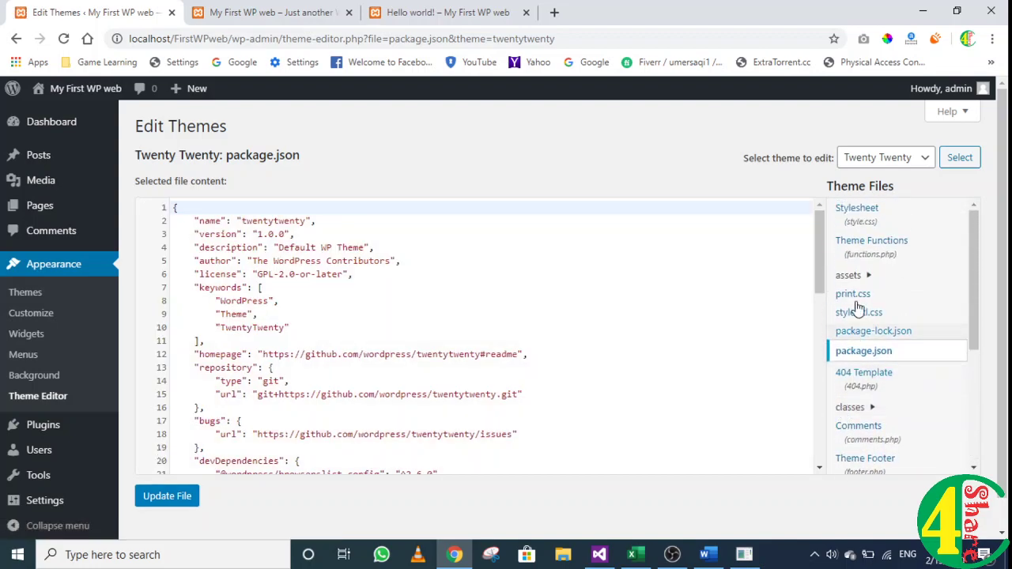
# Step: Open the Theme Functions file (functions.php) and examine its theme support code
pyautogui.click(870, 241)
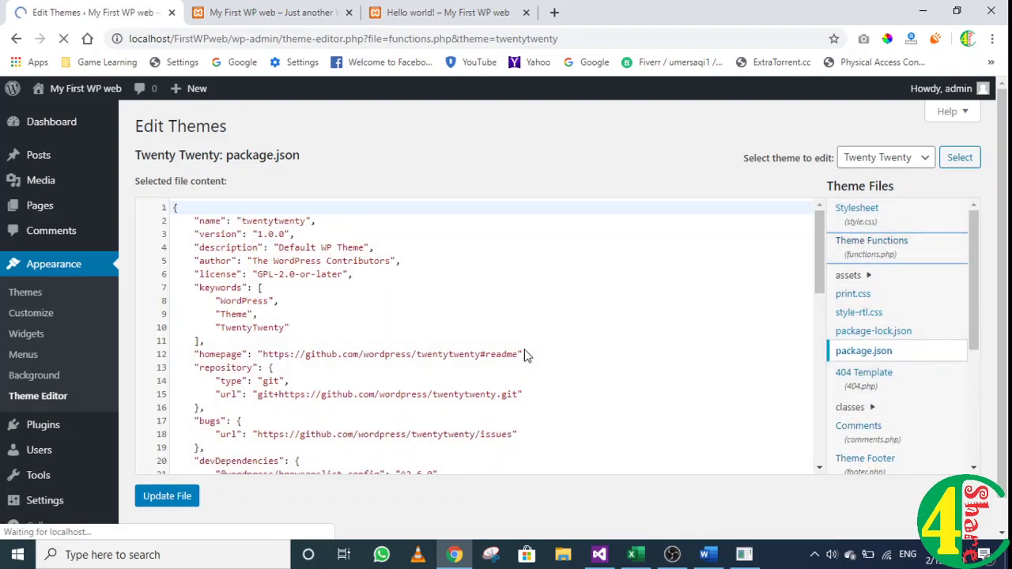
pyautogui.scroll(-10, 360, 335)
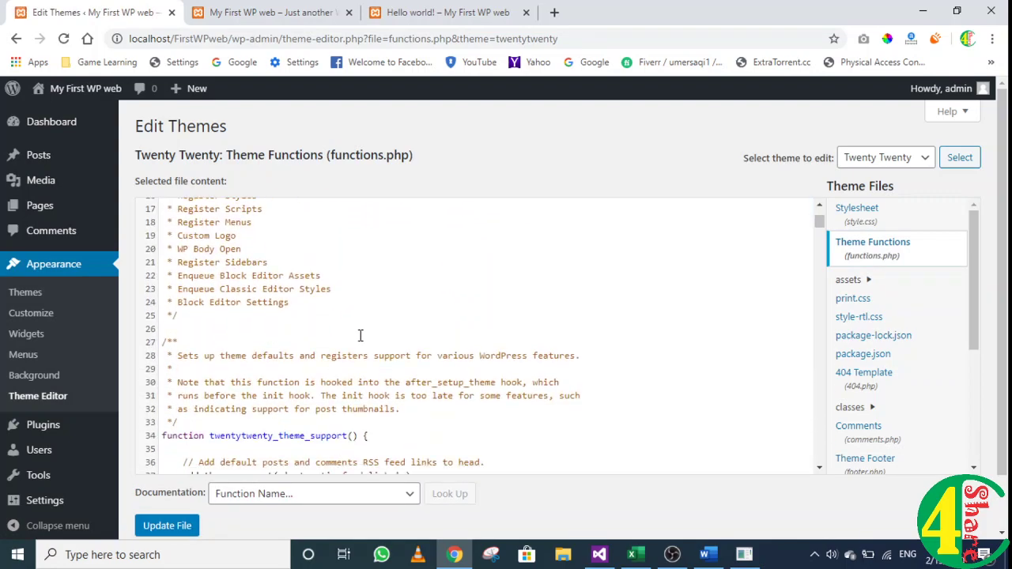
pyautogui.scroll(-1, 360, 335)
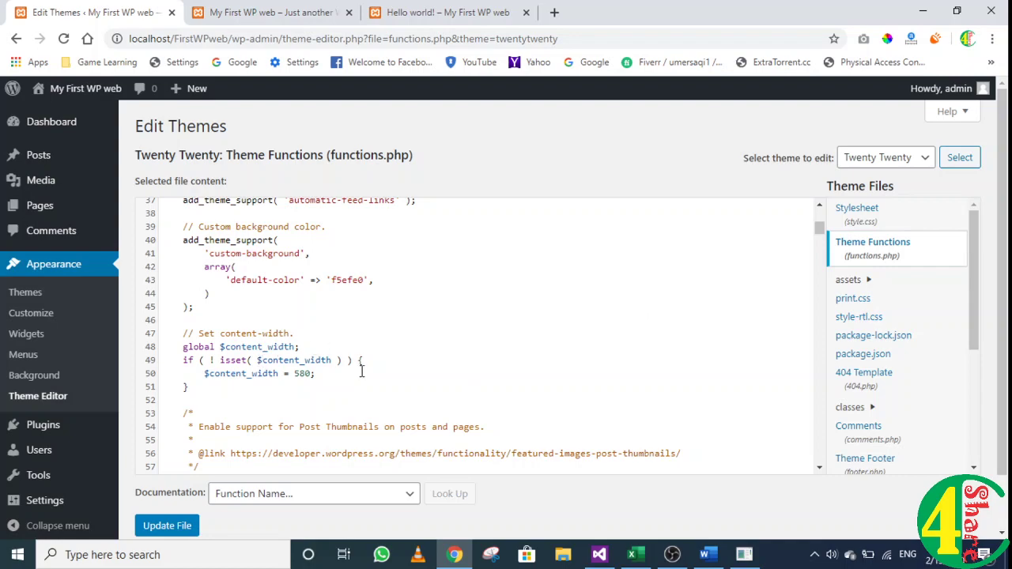
pyautogui.scroll(-4, 362, 372)
pyautogui.scroll(2, 363, 370)
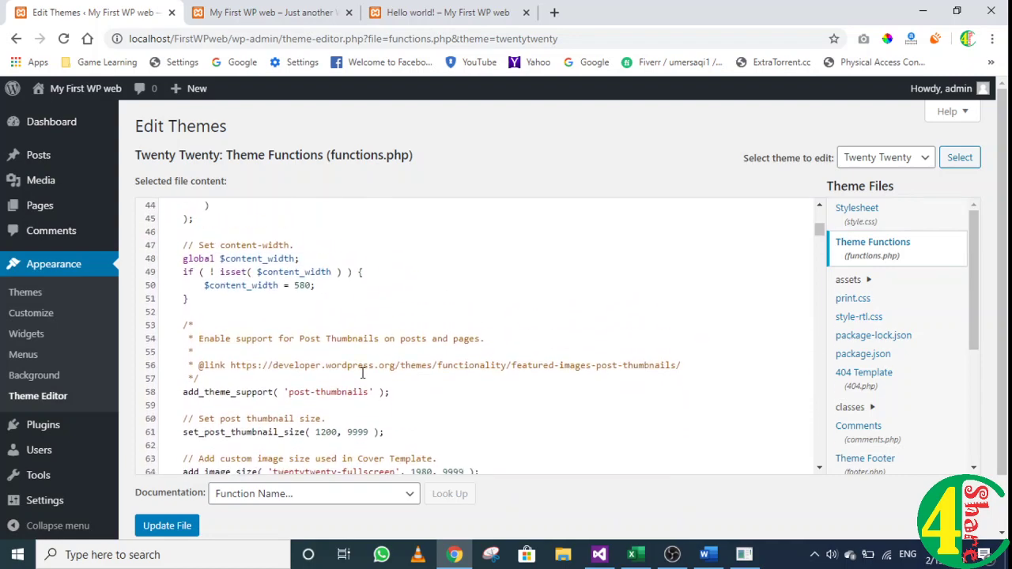
pyautogui.scroll(1, 362, 371)
# Step: View the installed plugins, and open the Users list to examine the roles that can be assigned to a user
pyautogui.click(34, 428)
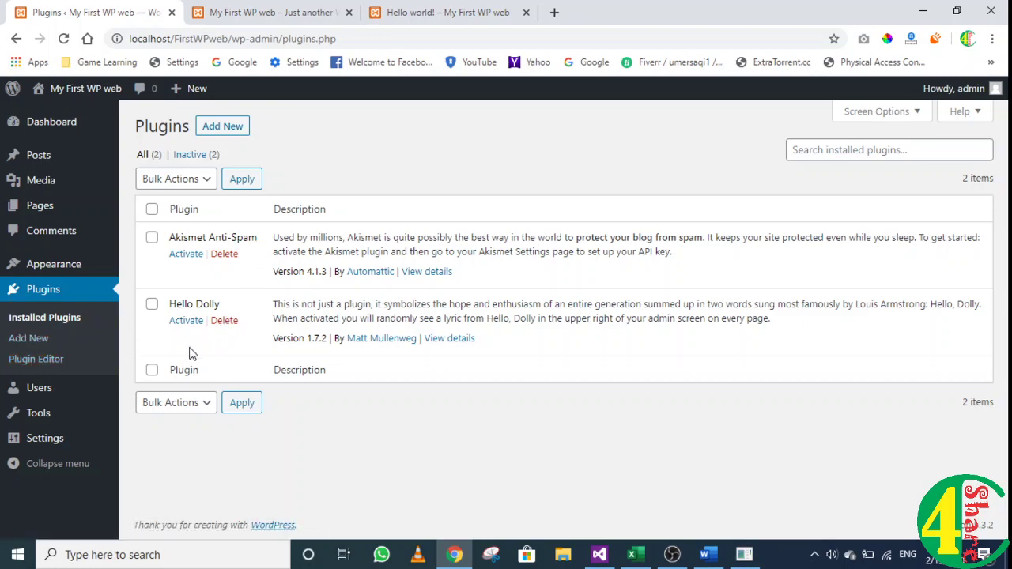
pyautogui.click(30, 392)
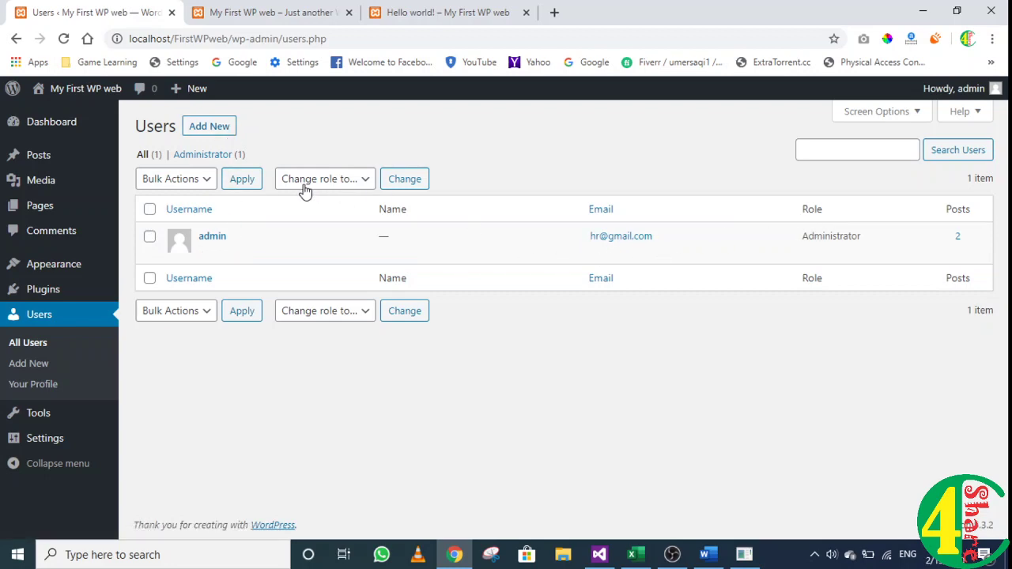
pyautogui.click(340, 184)
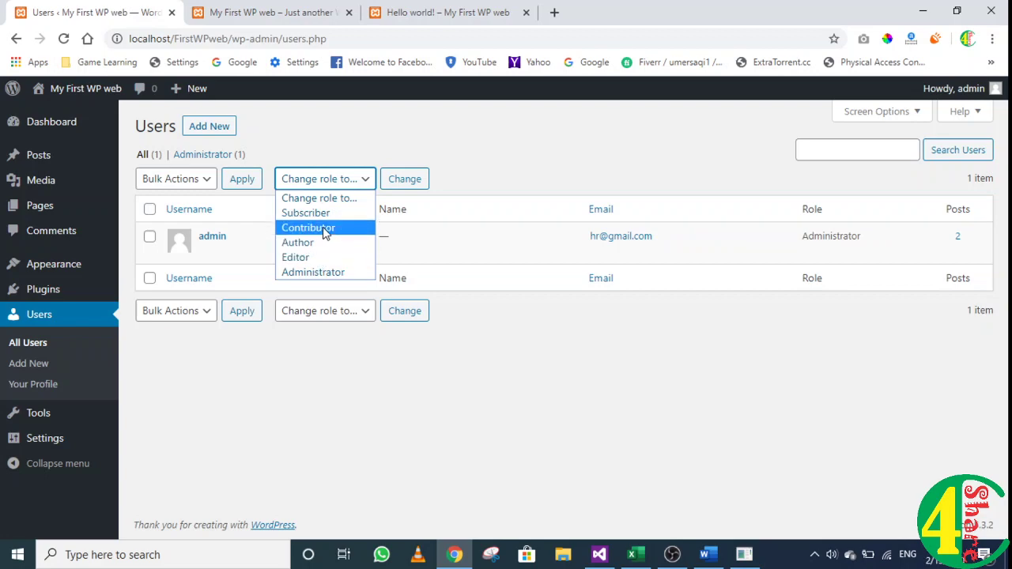
pyautogui.click(360, 179)
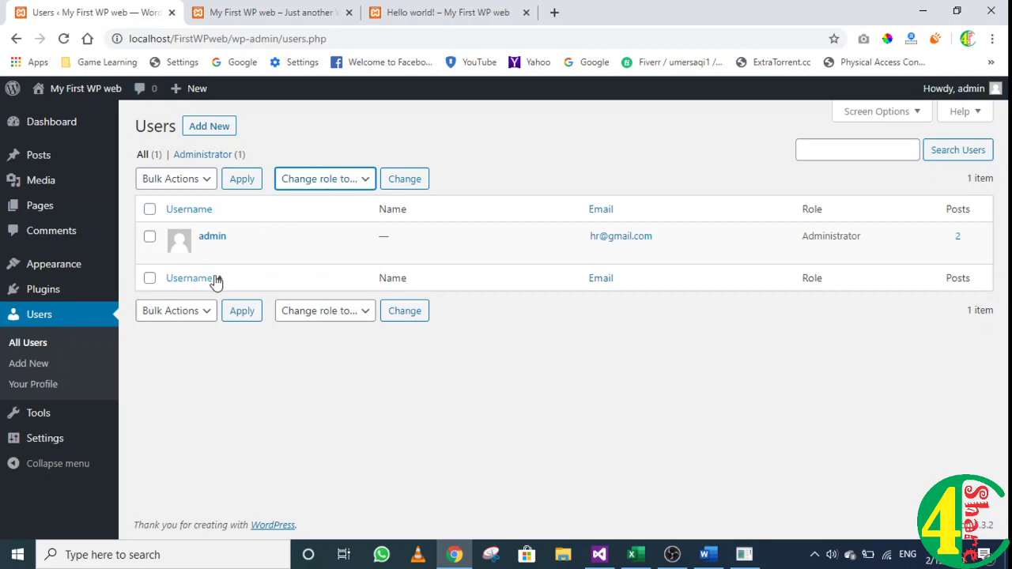
pyautogui.moveTo(293, 258)
pyautogui.click(340, 178)
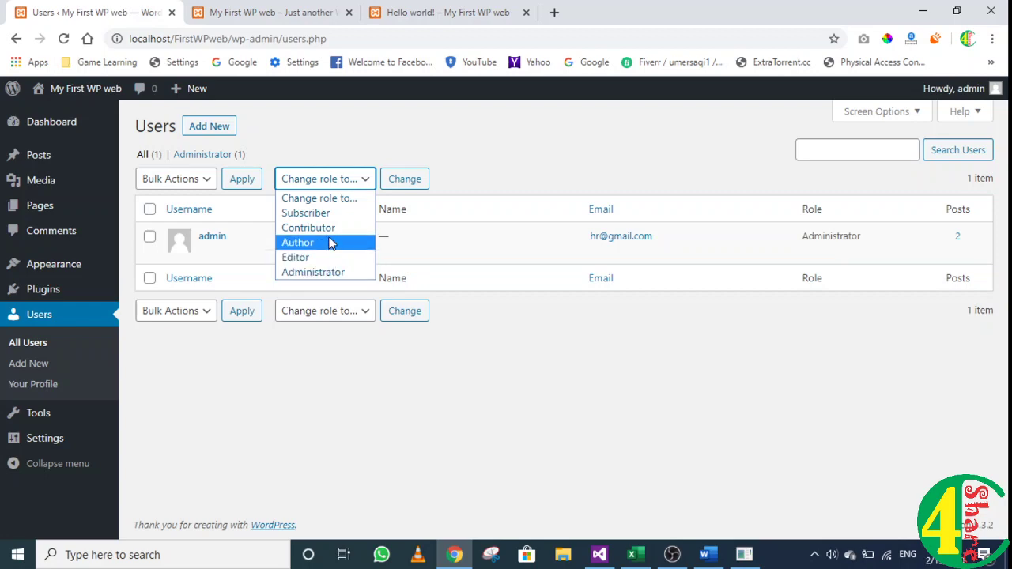
pyautogui.click(366, 183)
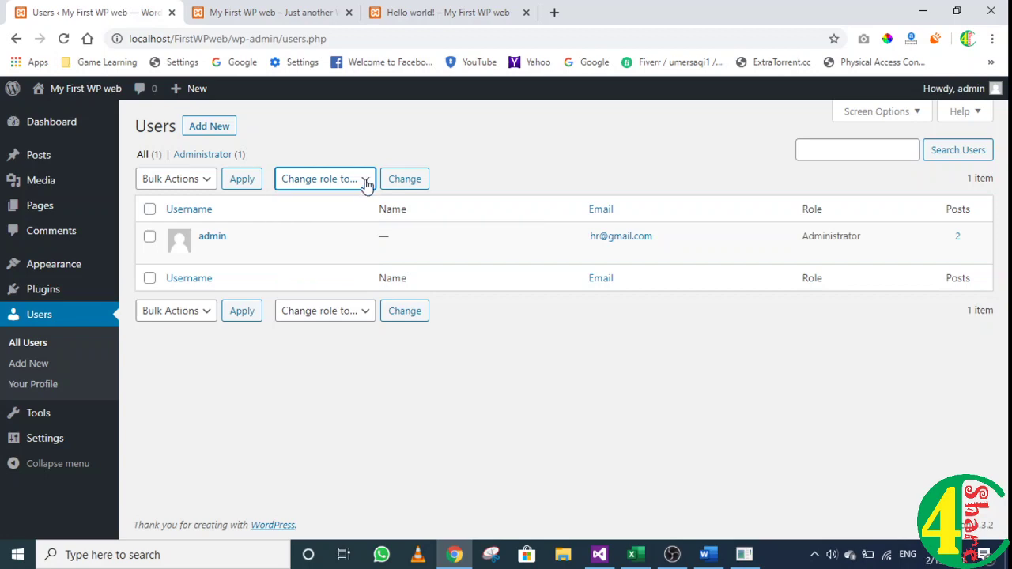
pyautogui.click(366, 184)
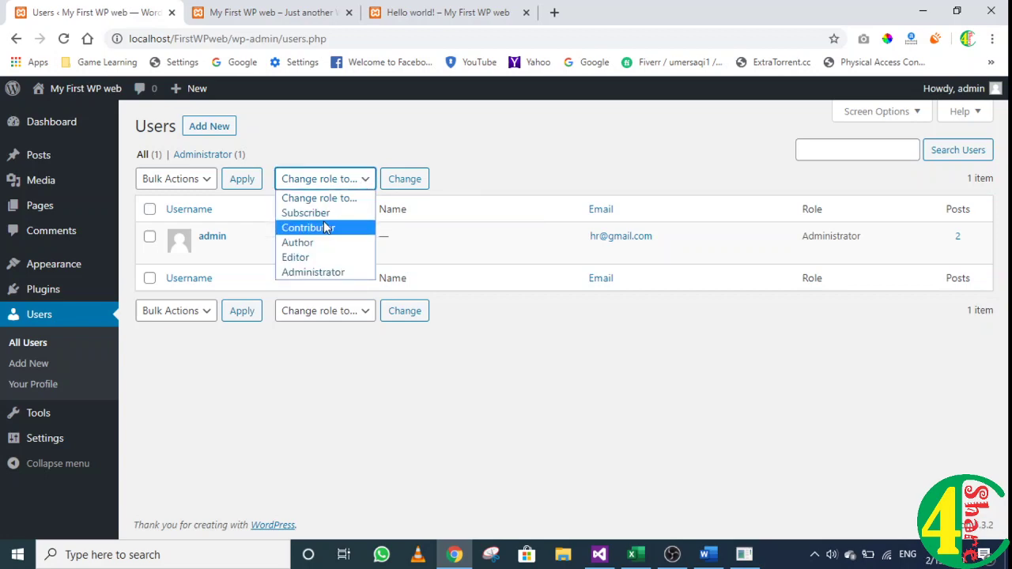
pyautogui.click(368, 179)
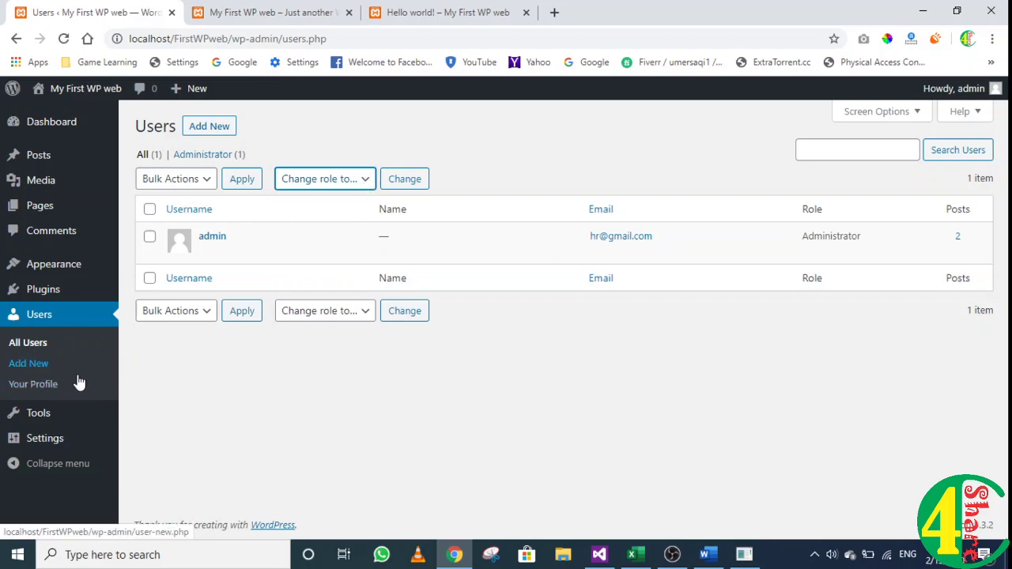
# Step: Open the current user's profile and examine its Personal Options and Name sections
pyautogui.click(18, 387)
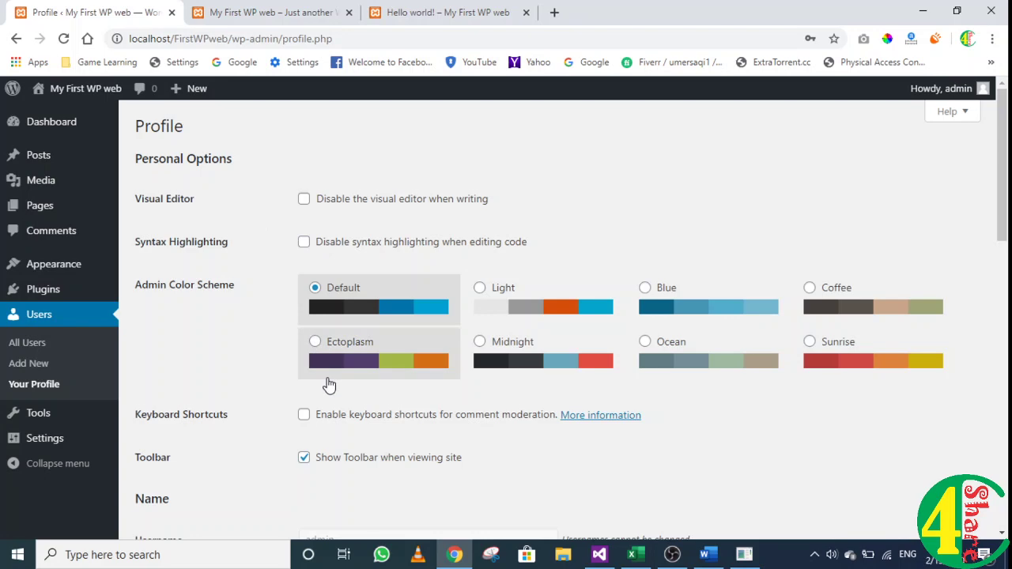
pyautogui.scroll(-2, 329, 384)
pyautogui.scroll(2, 490, 295)
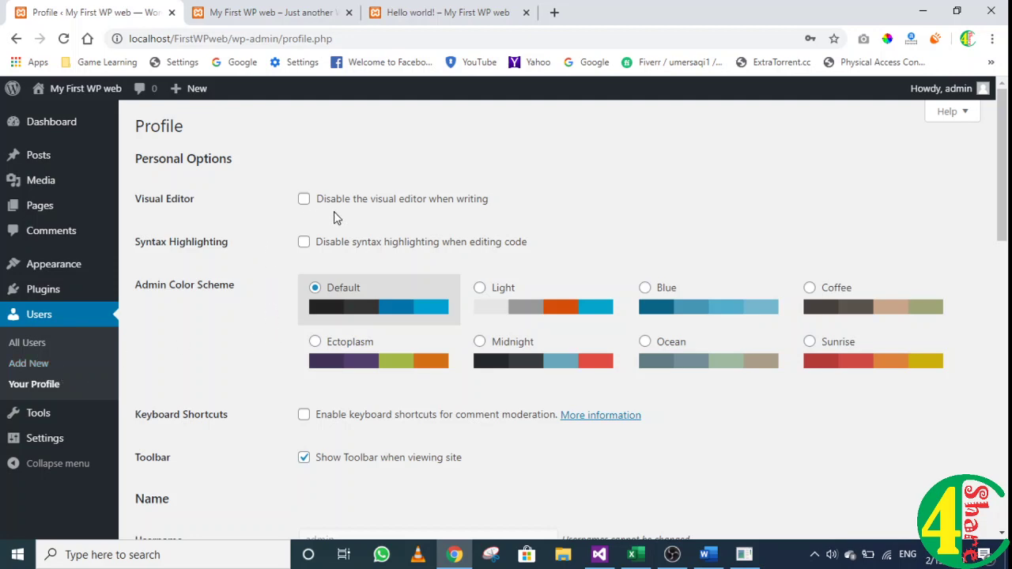
pyautogui.scroll(-2, 419, 348)
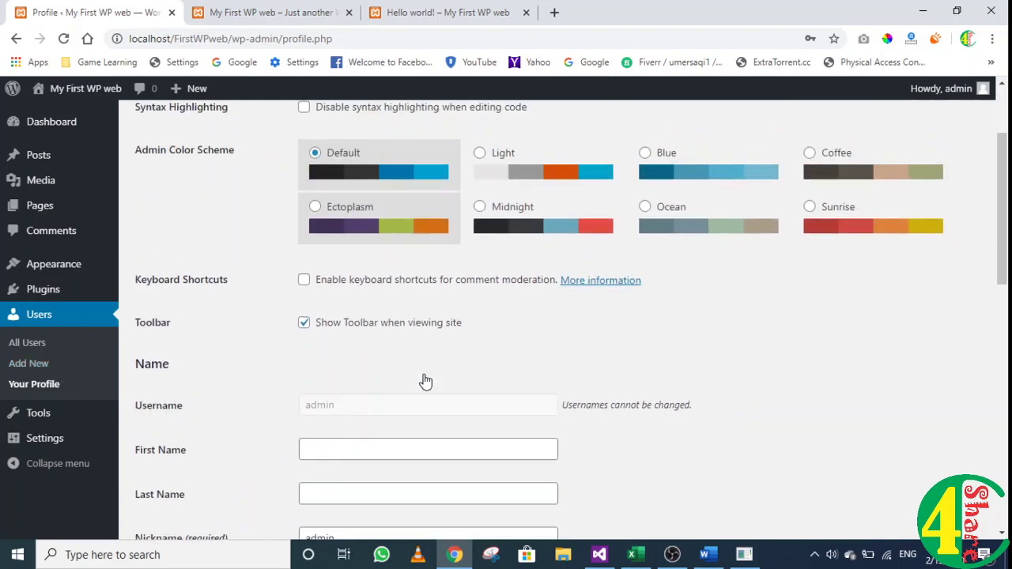
pyautogui.scroll(2, 425, 379)
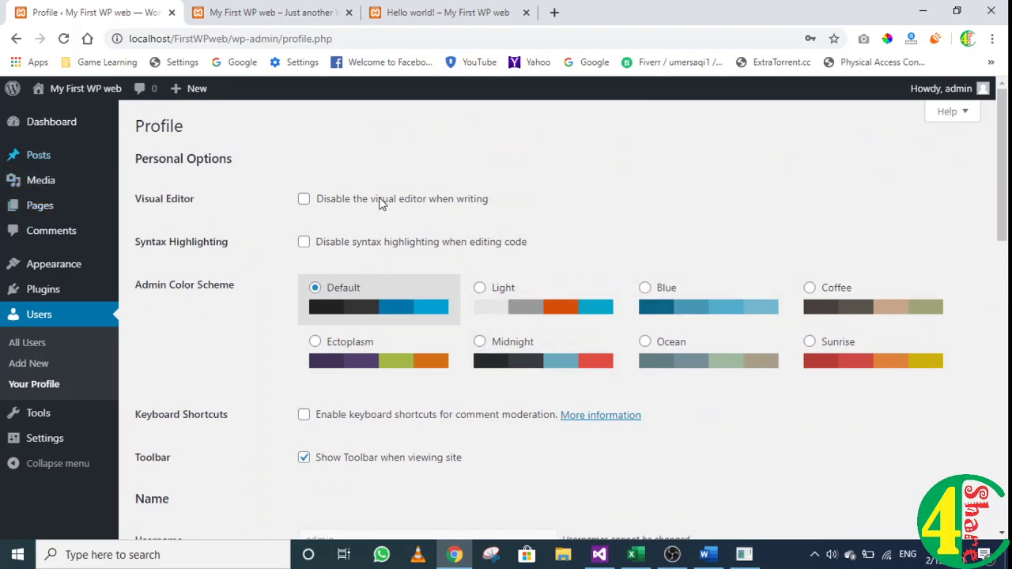
# Step: Try the Blue, Light, Midnight and Ocean admin color schemes, and settle on Sunrise
pyautogui.click(645, 288)
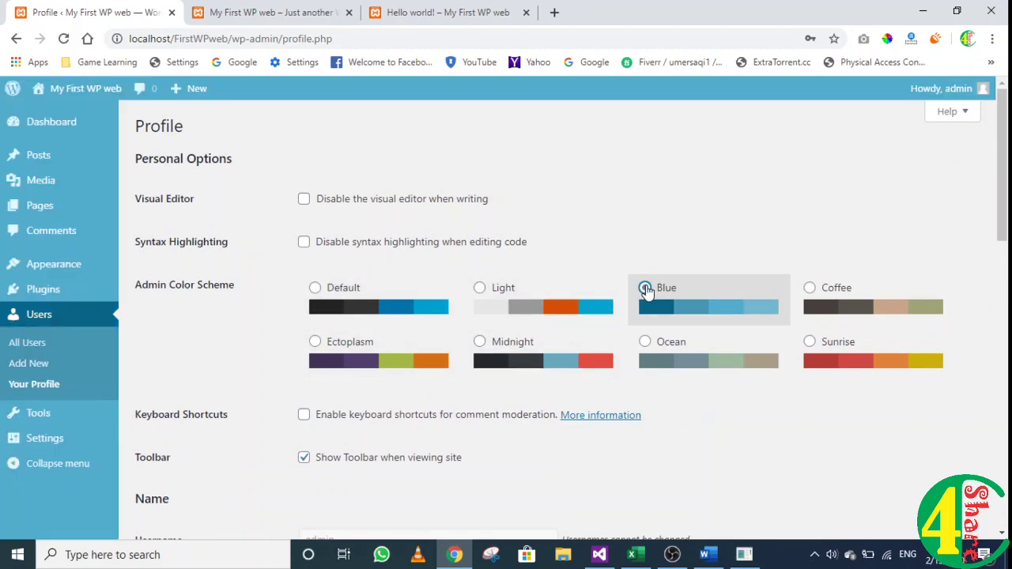
pyautogui.click(486, 291)
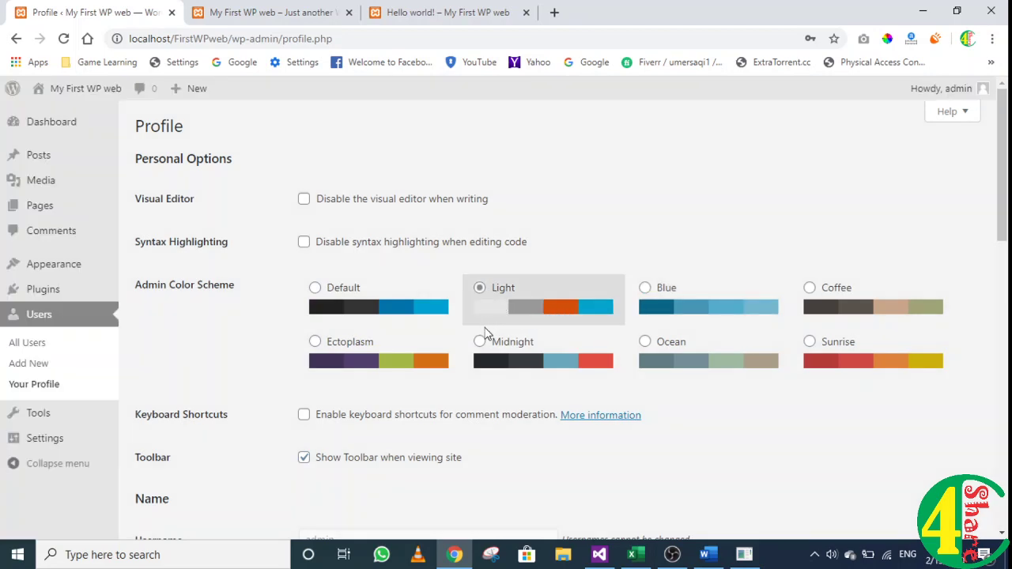
pyautogui.click(484, 343)
pyautogui.click(646, 343)
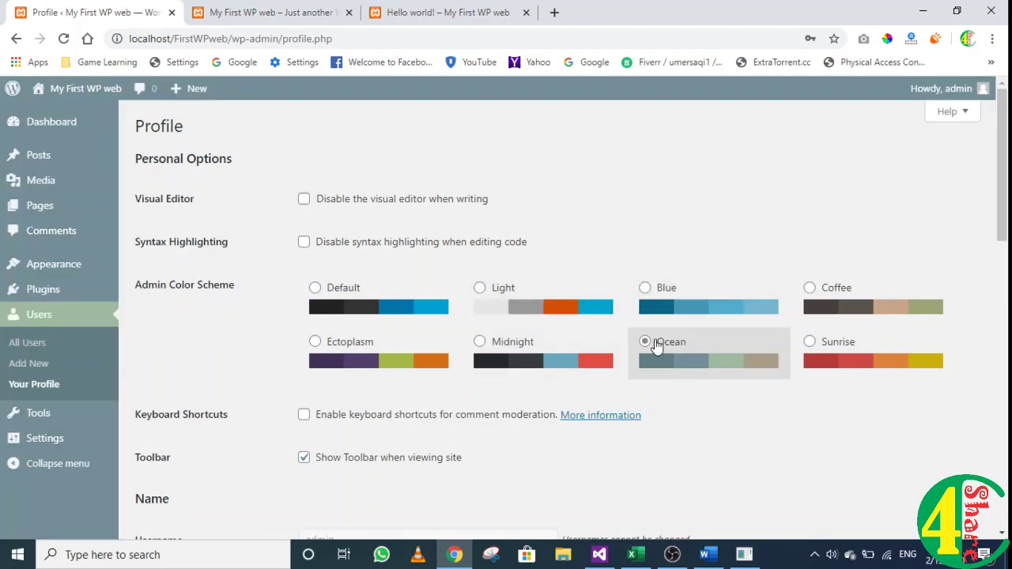
pyautogui.click(810, 343)
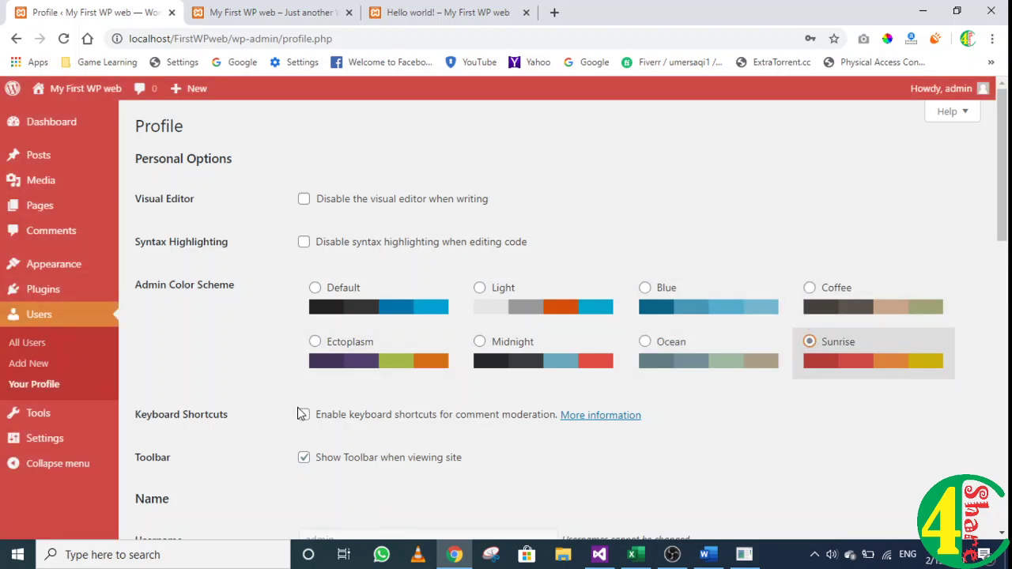
# Step: Examine the profile's contact info, biographical info, profile picture and account management fields
pyautogui.scroll(-3, 286, 476)
pyautogui.scroll(-1, 284, 472)
pyautogui.scroll(-6, 302, 430)
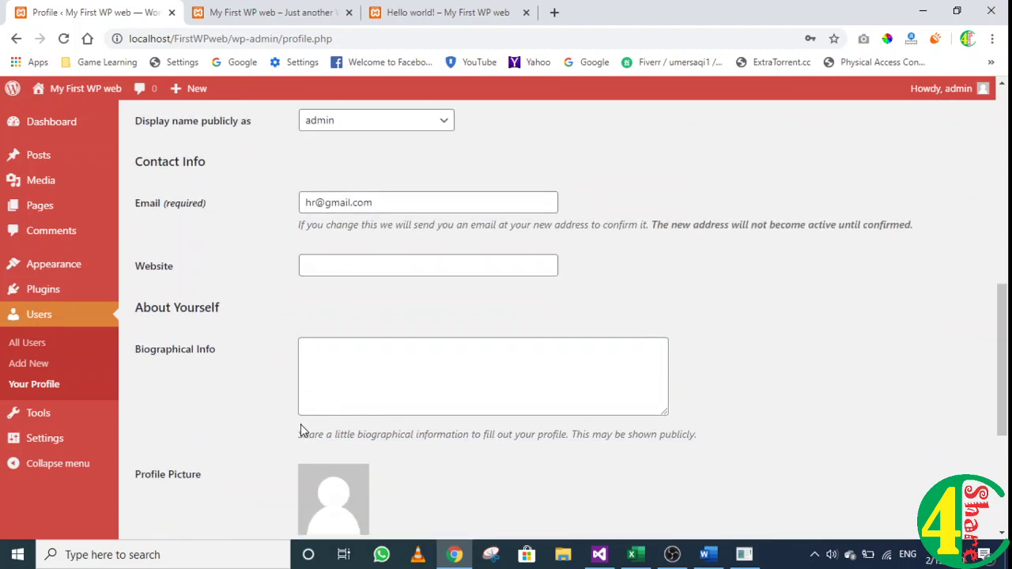
pyautogui.scroll(-2, 301, 430)
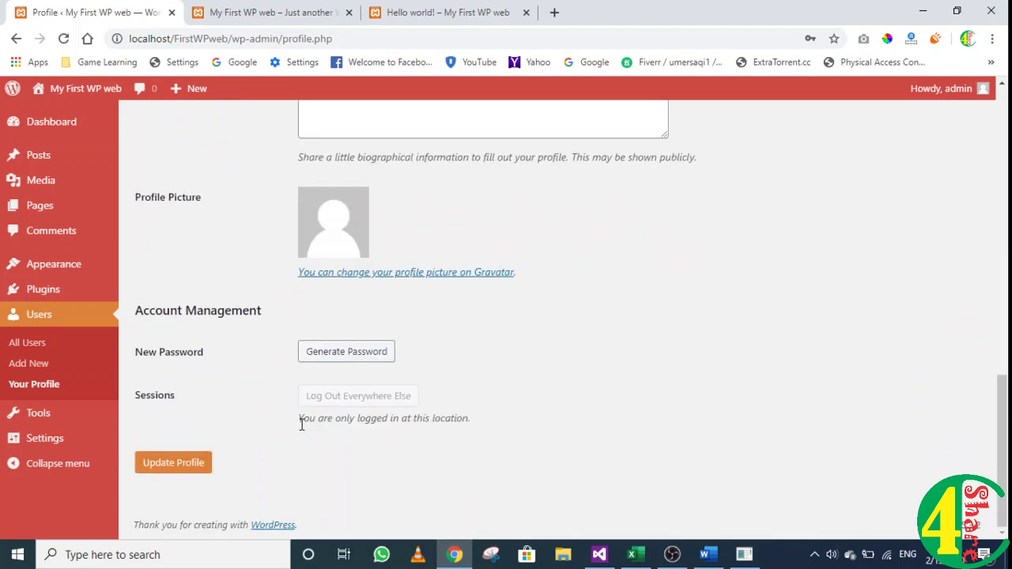
pyautogui.scroll(1, 301, 424)
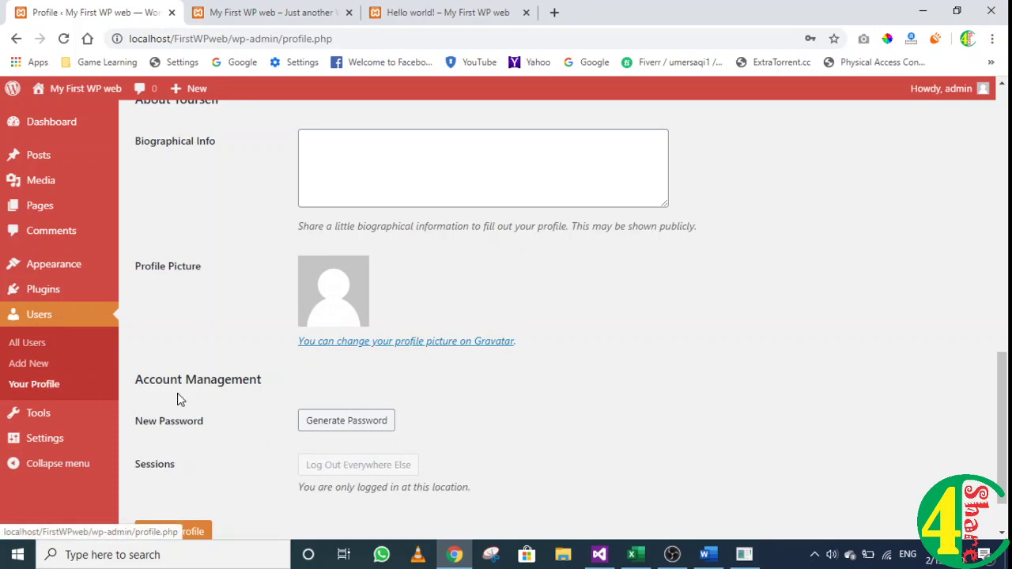
# Step: View the Tools page and its subpages, and open General Settings to examine the site, membership, language, timezone, date and time options
pyautogui.click(41, 423)
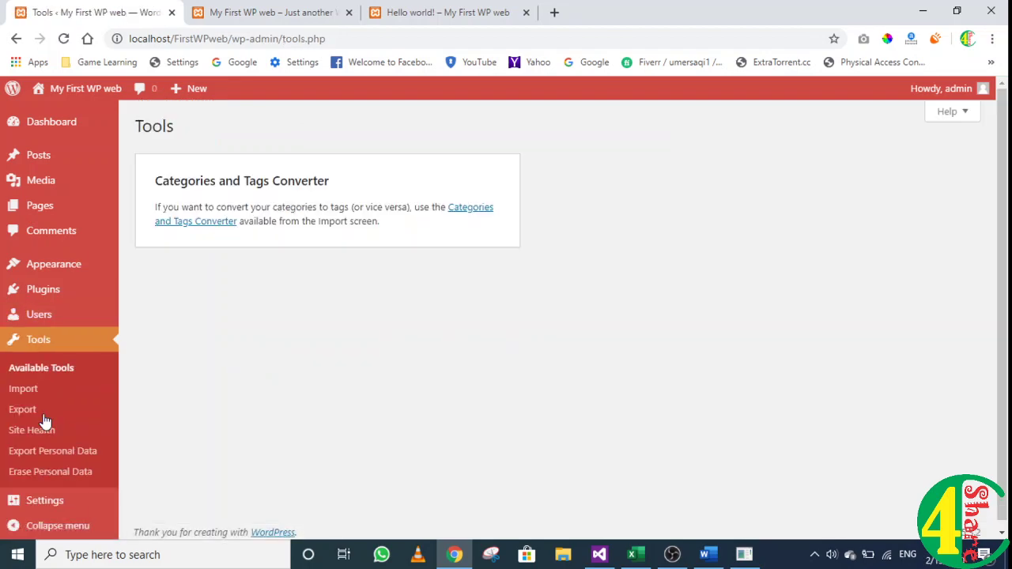
pyautogui.scroll(-1, 66, 434)
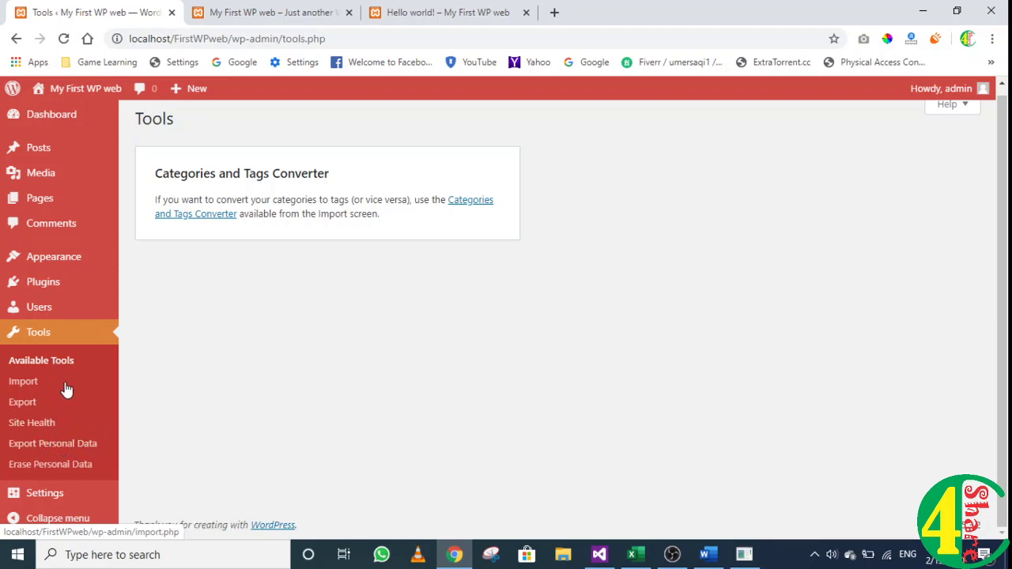
pyautogui.click(47, 493)
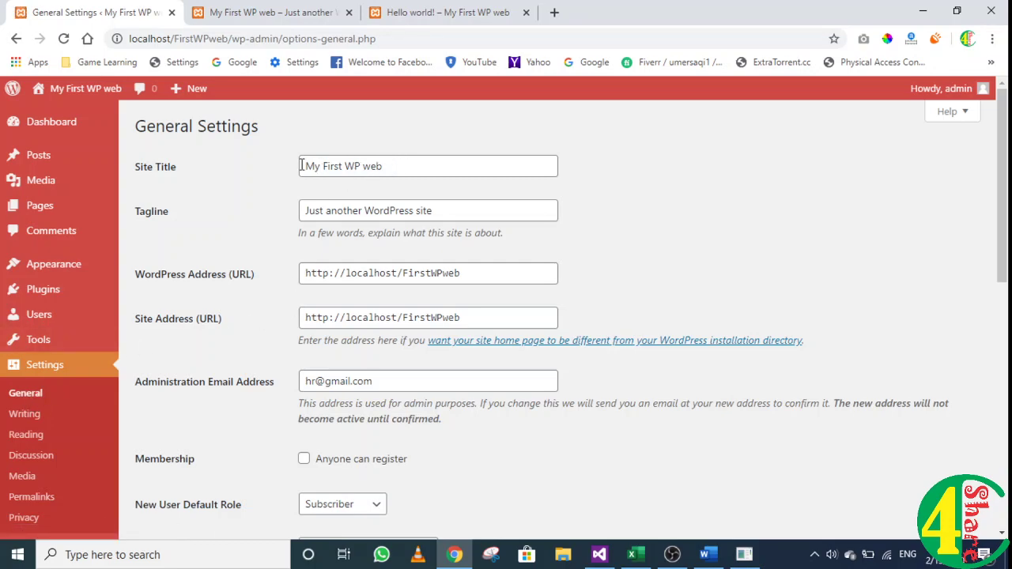
pyautogui.scroll(-3, 486, 291)
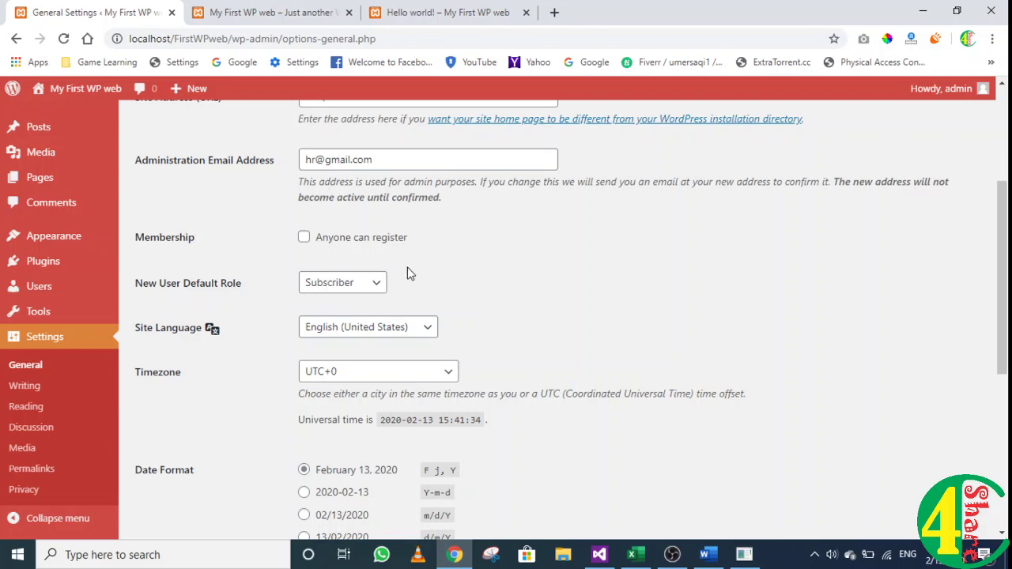
pyautogui.scroll(-3, 378, 307)
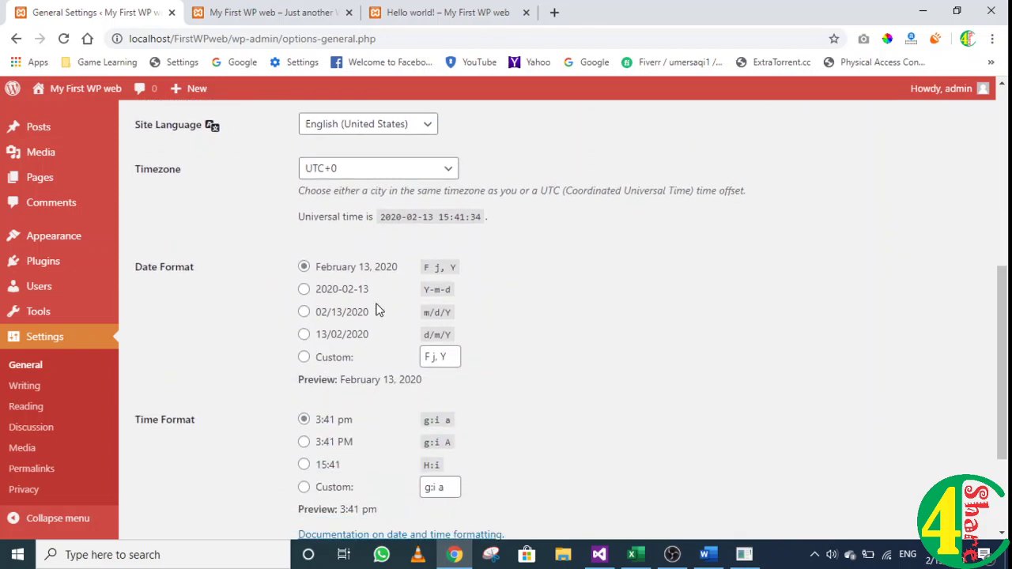
pyautogui.scroll(-1, 379, 396)
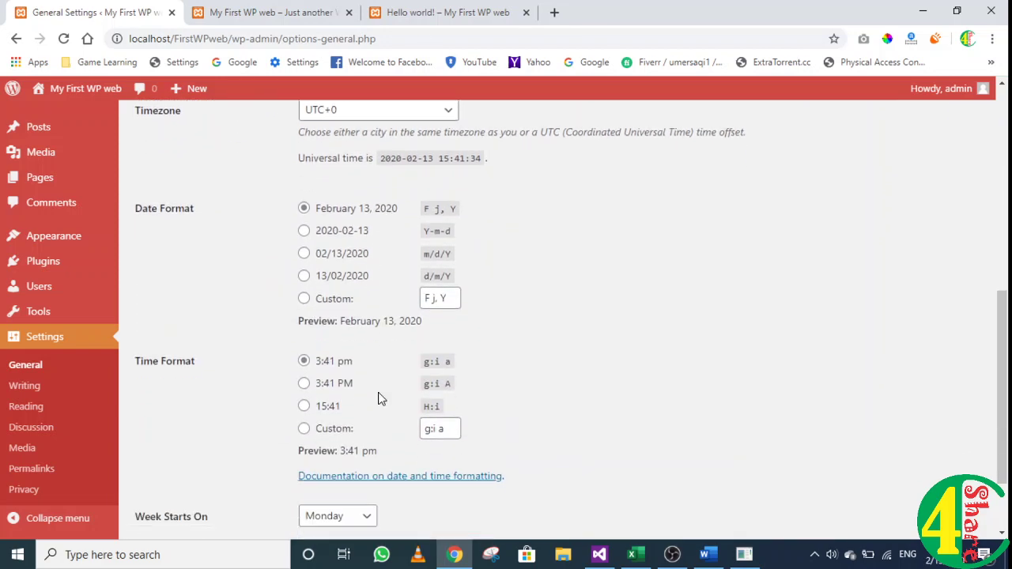
# Step: Open the Writing Settings and examine the default post options and the post via email fields
pyautogui.click(39, 387)
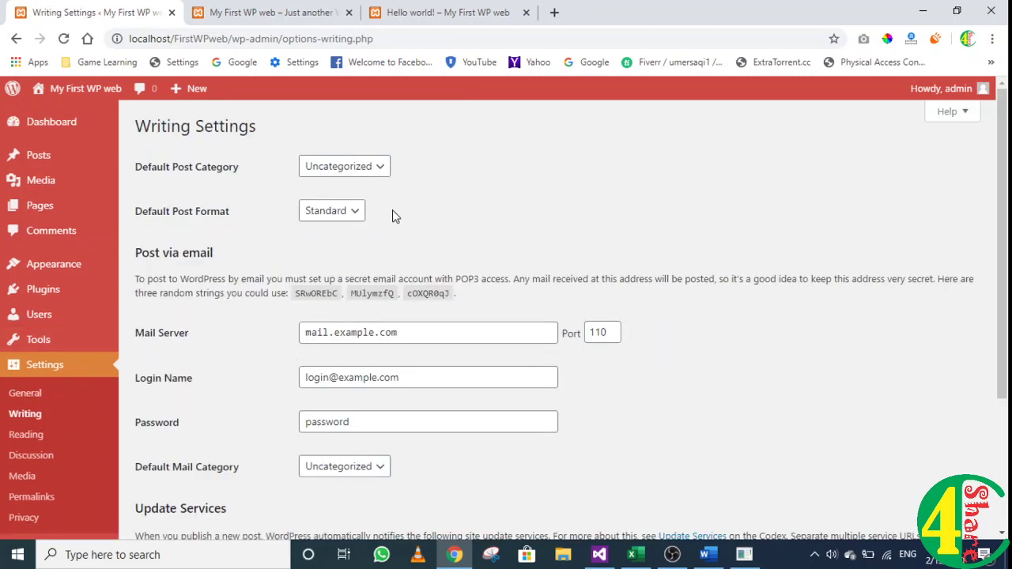
pyautogui.scroll(-1, 419, 289)
pyautogui.scroll(1, 420, 293)
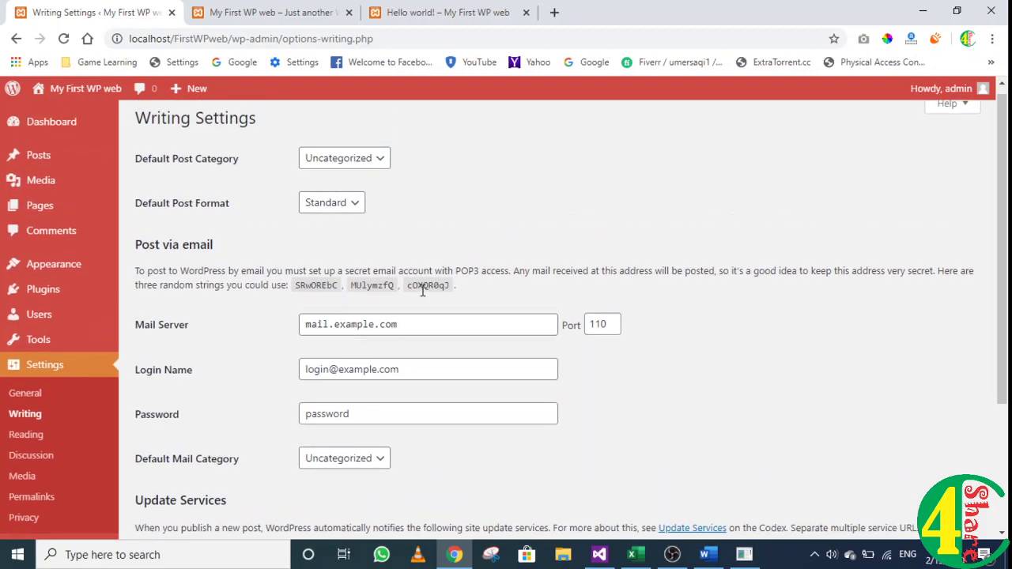
# Step: Examine the default mail category and the Update Services section of the Writing Settings
pyautogui.scroll(-3, 422, 290)
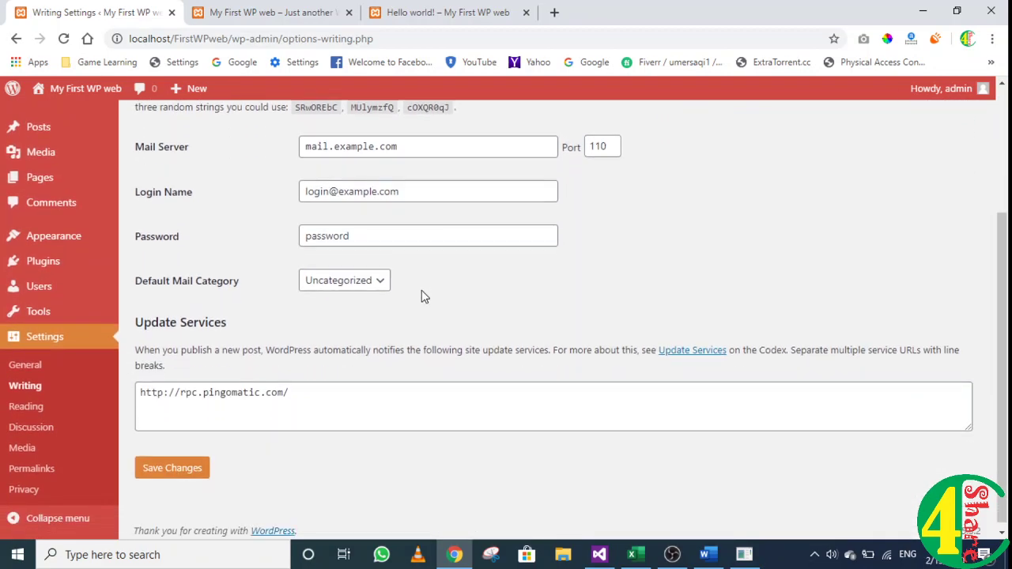
pyautogui.scroll(-1, 421, 296)
pyautogui.scroll(3, 421, 293)
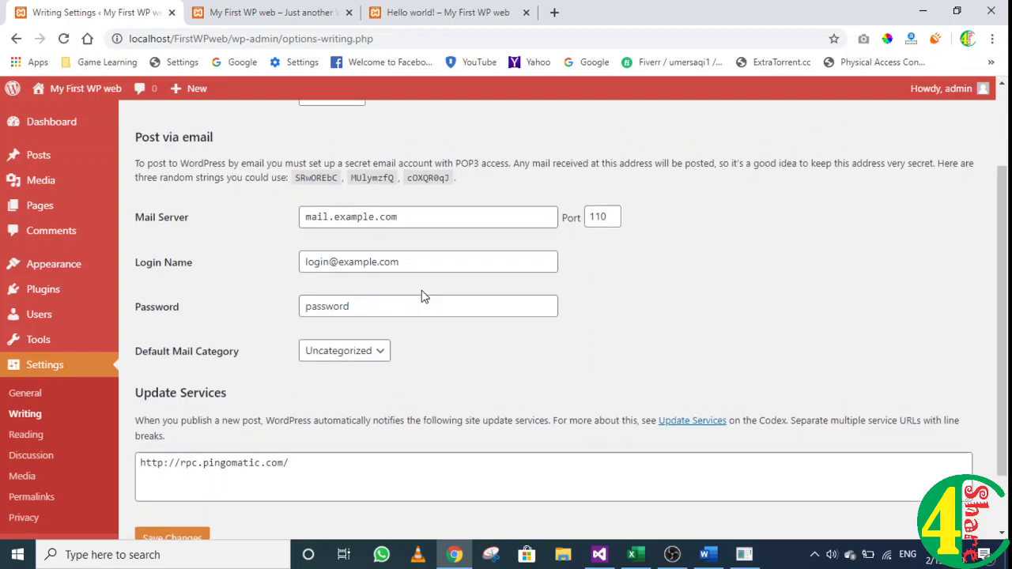
# Step: Open the Reading Settings and examine the homepage display, post and feed limits, feed content and search engine visibility options
pyautogui.click(24, 438)
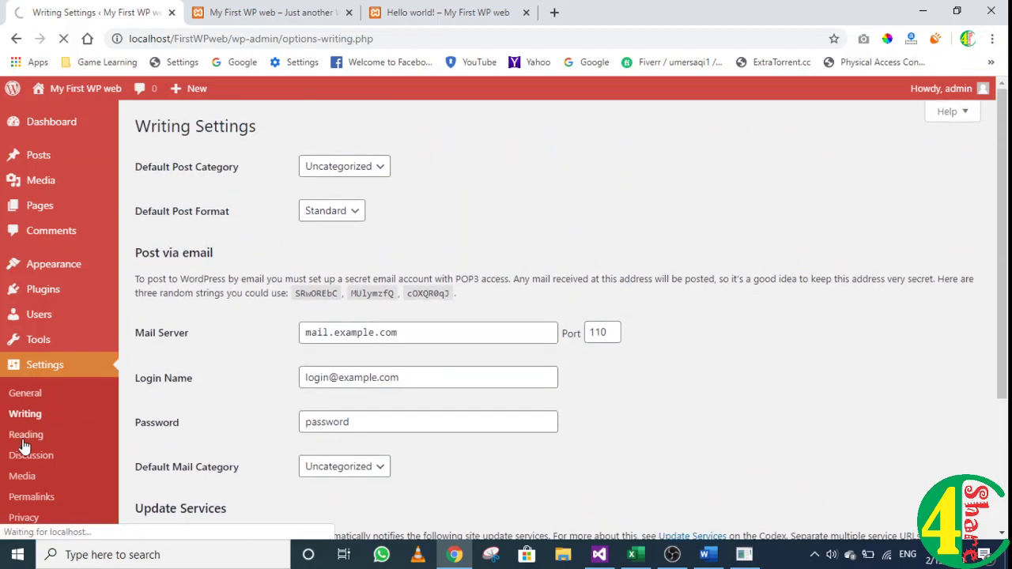
pyautogui.scroll(-2, 409, 375)
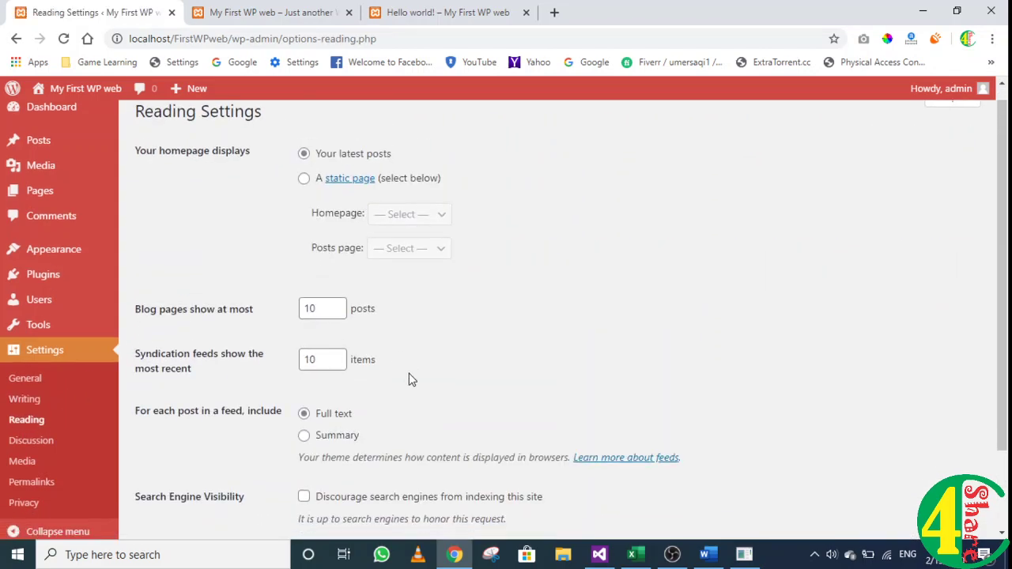
pyautogui.scroll(2, 409, 375)
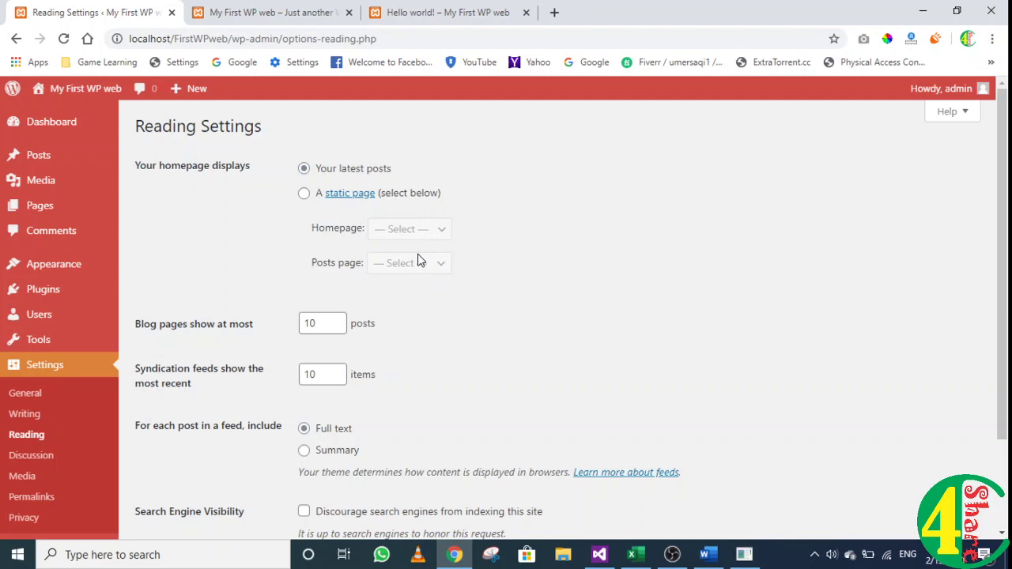
pyautogui.moveTo(43, 158)
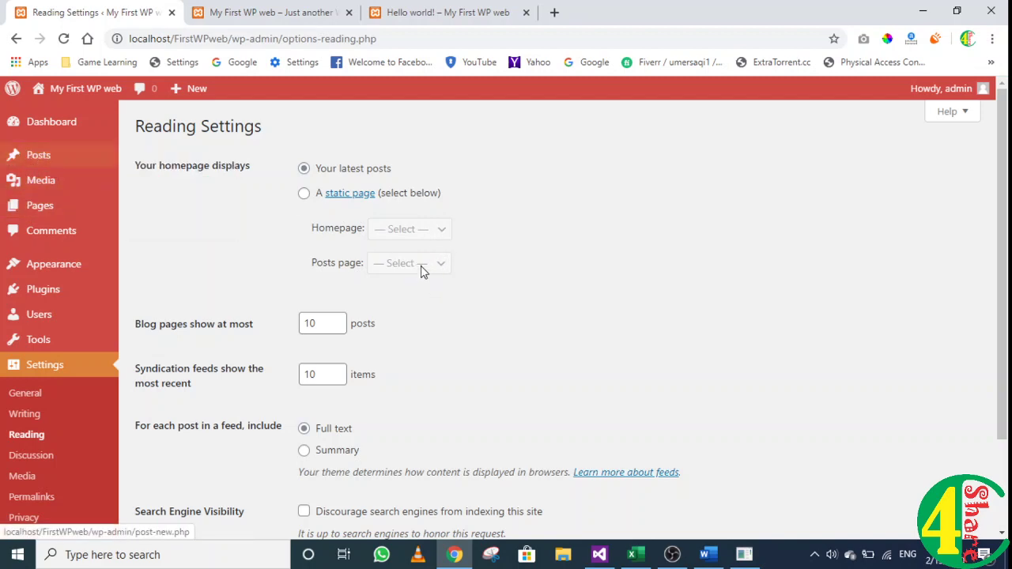
pyautogui.scroll(-3, 405, 363)
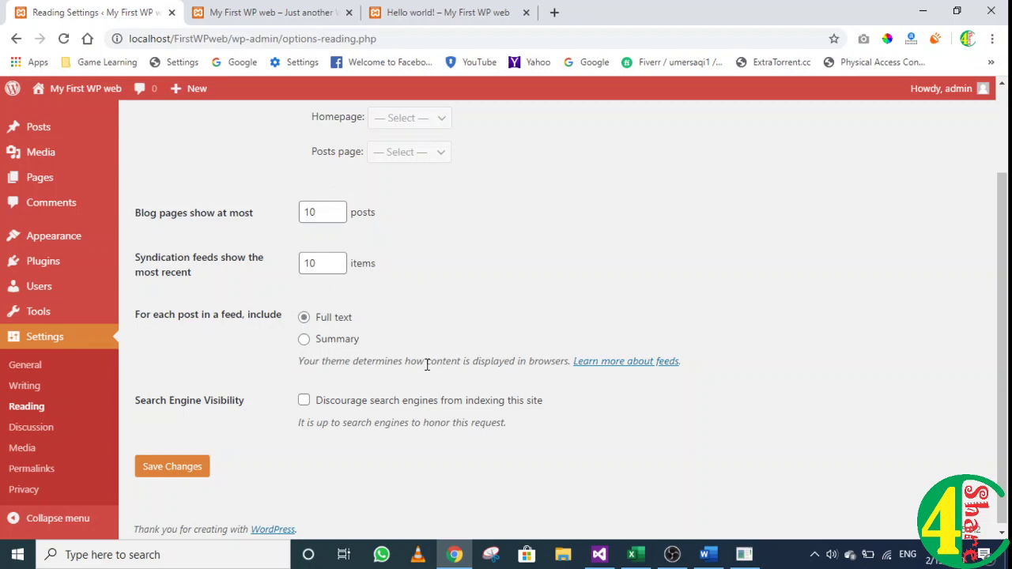
pyautogui.scroll(-1, 427, 364)
pyautogui.scroll(1, 427, 365)
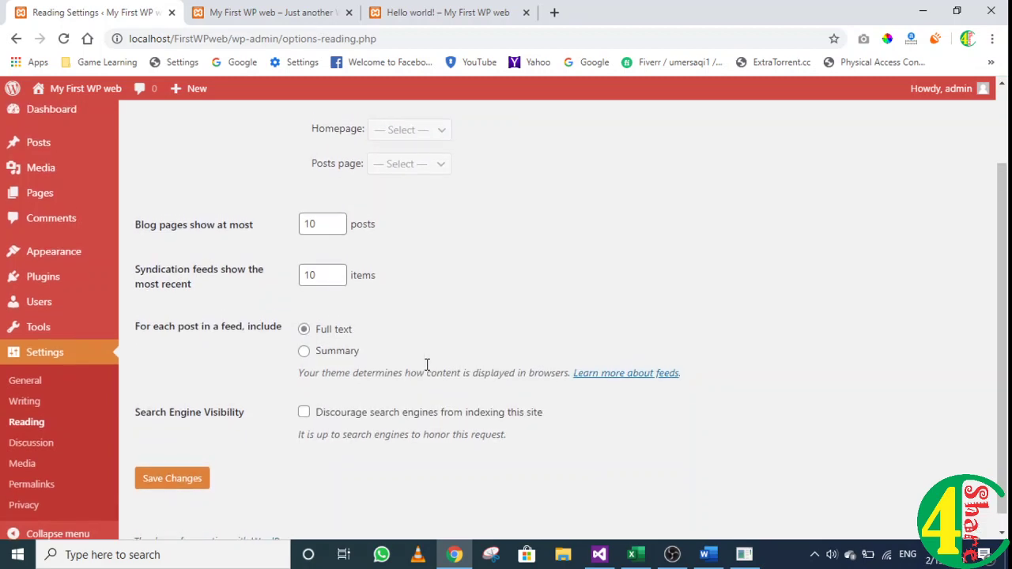
pyautogui.scroll(2, 425, 369)
pyautogui.scroll(-2, 425, 368)
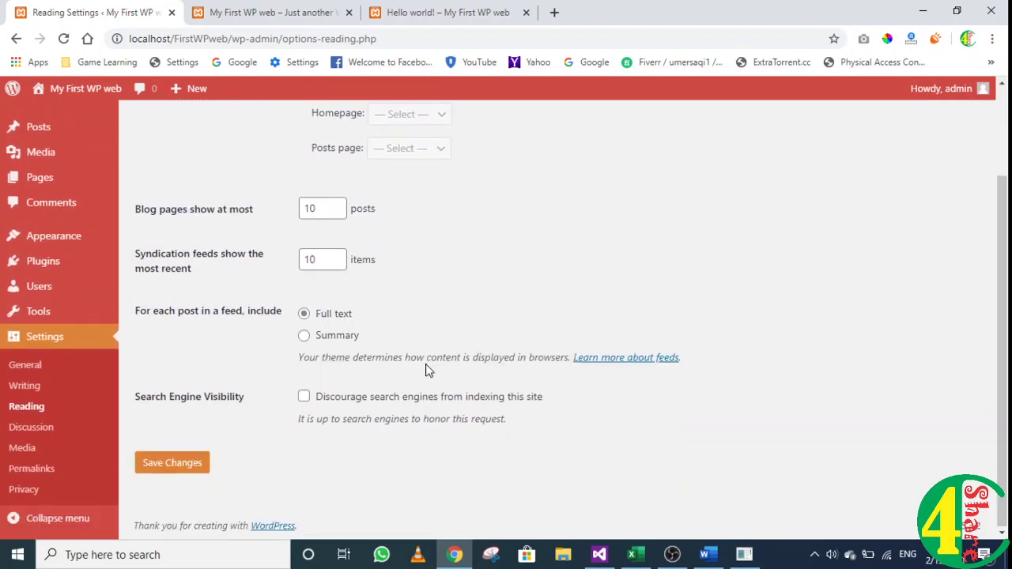
# Step: View the comment options in the Discussion Settings, and the image sizes and upload organization options in the Media Settings
pyautogui.click(24, 431)
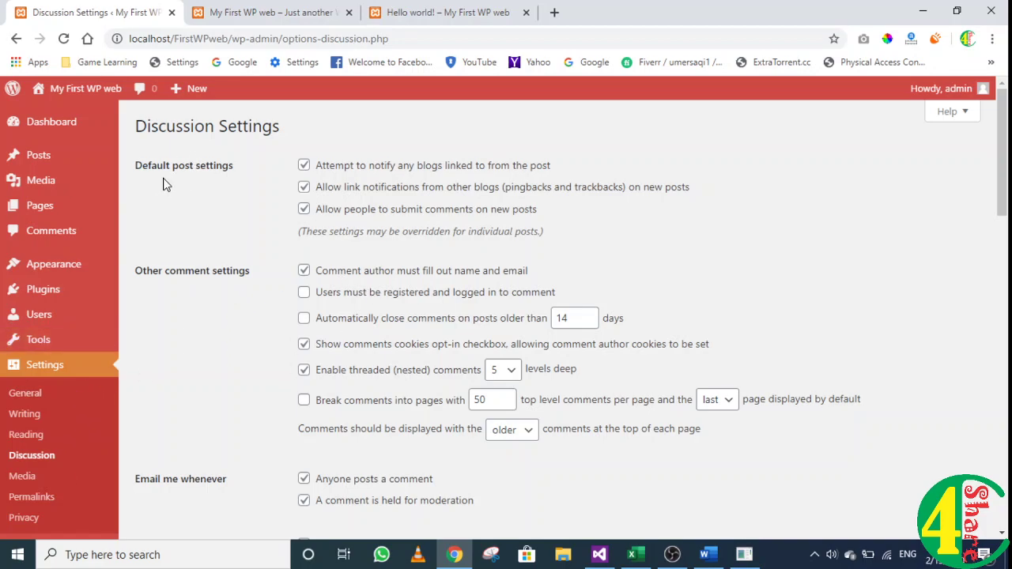
pyautogui.scroll(-2, 223, 431)
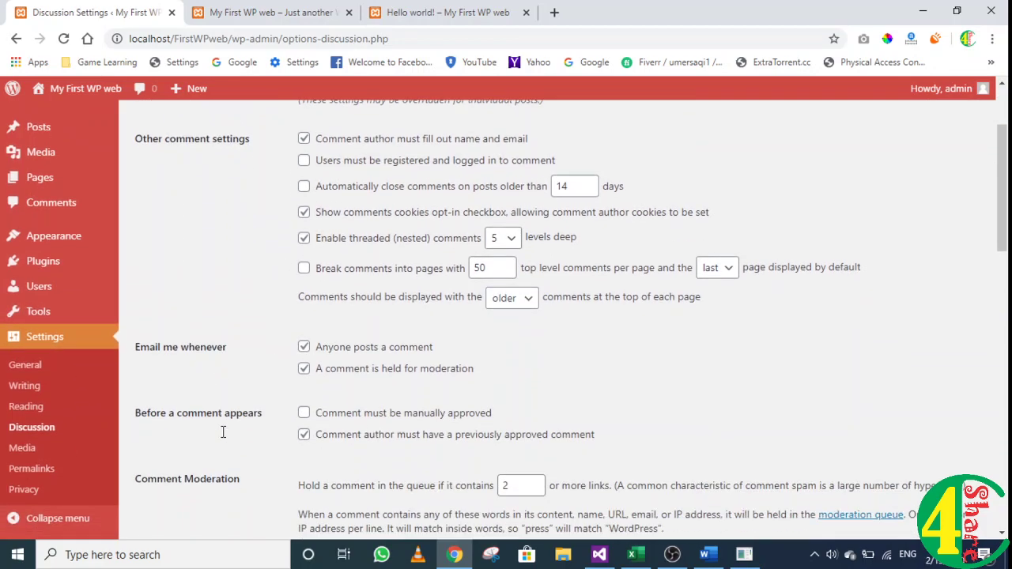
pyautogui.scroll(-2, 223, 432)
pyautogui.click(27, 448)
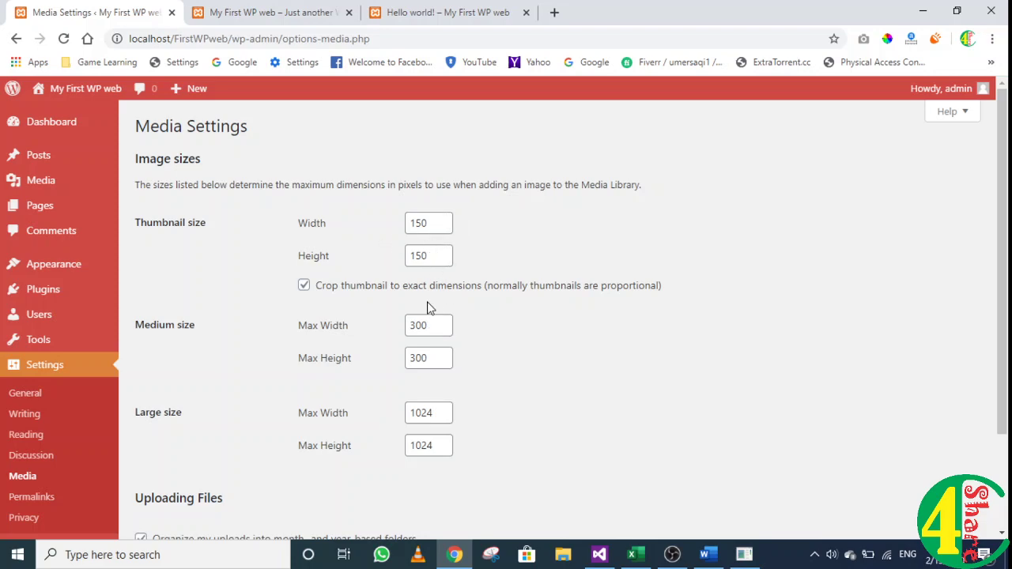
pyautogui.scroll(-3, 427, 412)
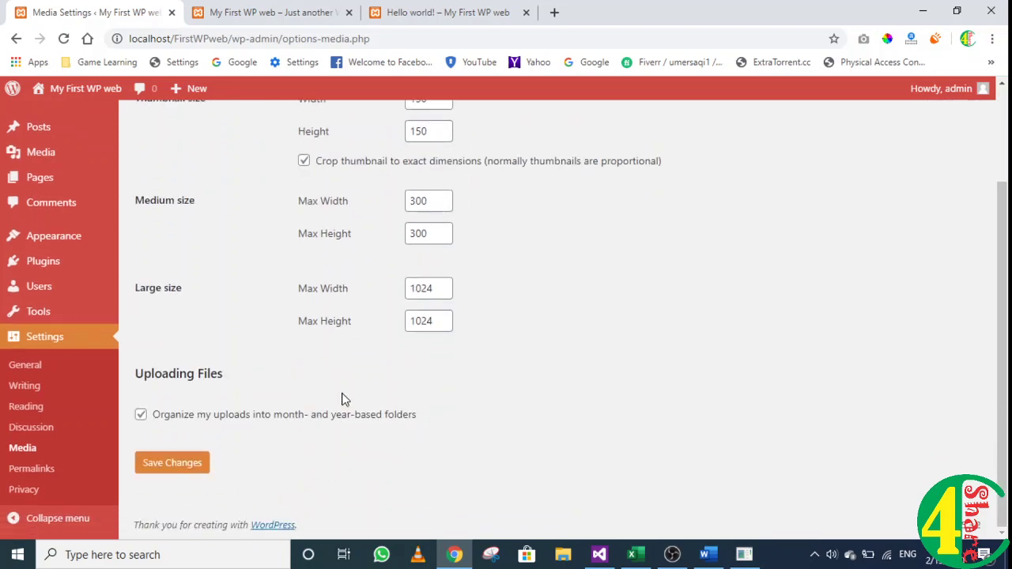
# Step: Open the Permalink Settings and examine the page's own address alongside the common URL structures
pyautogui.click(40, 469)
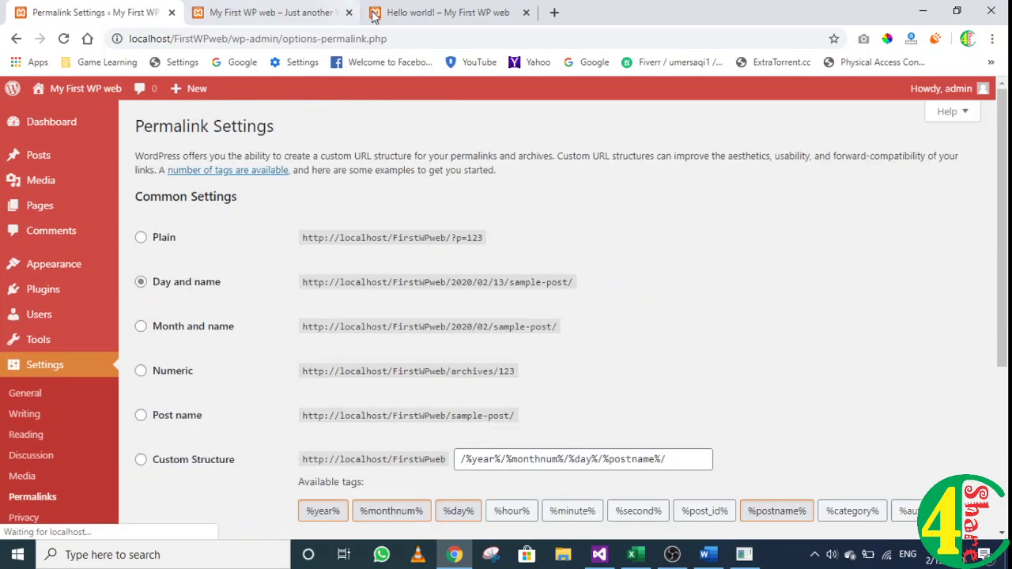
pyautogui.moveTo(387, 38); pyautogui.dragTo(127, 44)
pyautogui.click(646, 266)
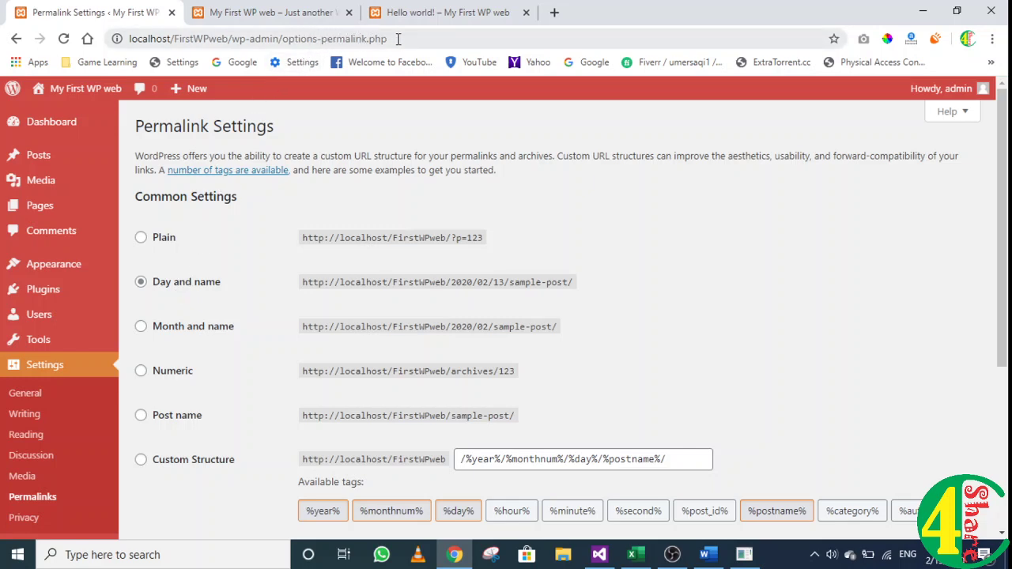
pyautogui.moveTo(398, 39); pyautogui.dragTo(355, 37)
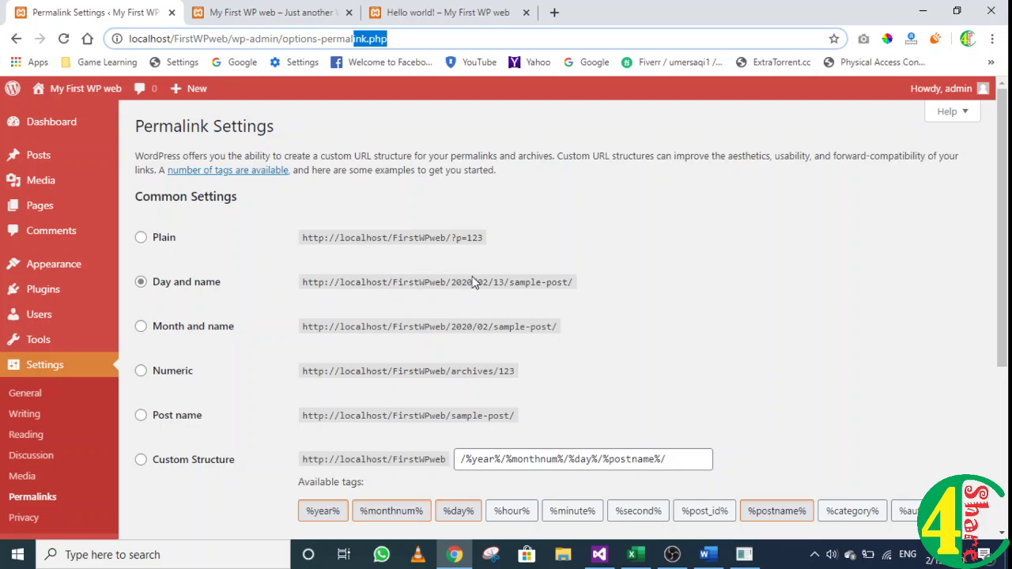
pyautogui.click(492, 293)
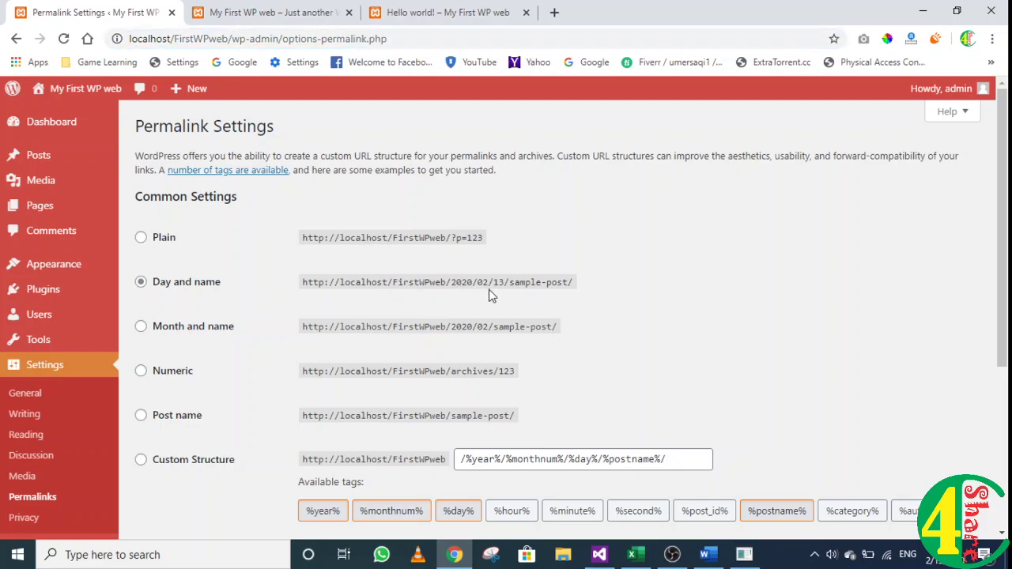
# Step: Open the Hello world! post on the site and examine the date and post name parts of its URL
pyautogui.click(297, 18)
pyautogui.click(506, 235)
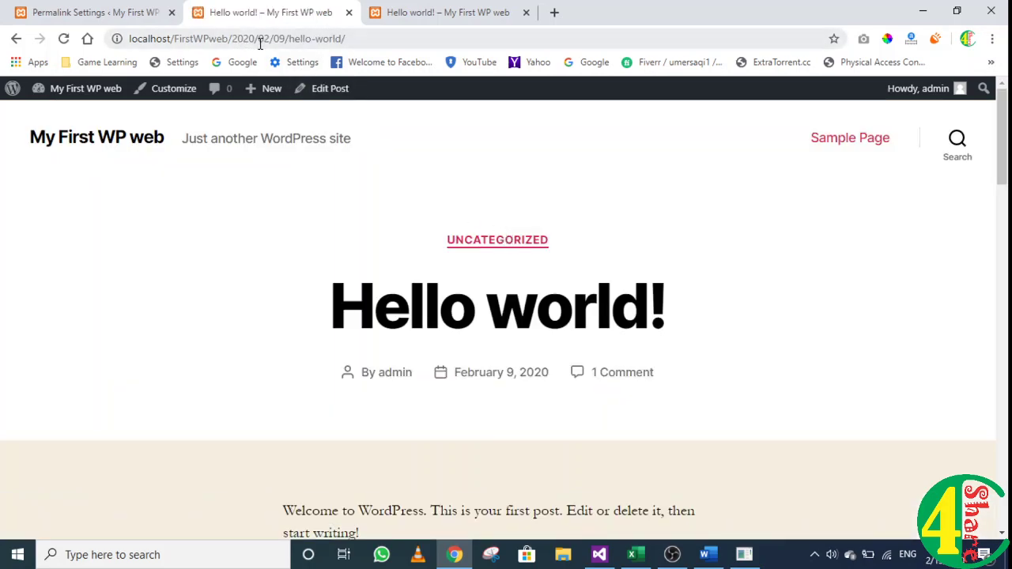
pyautogui.moveTo(232, 39); pyautogui.dragTo(347, 39)
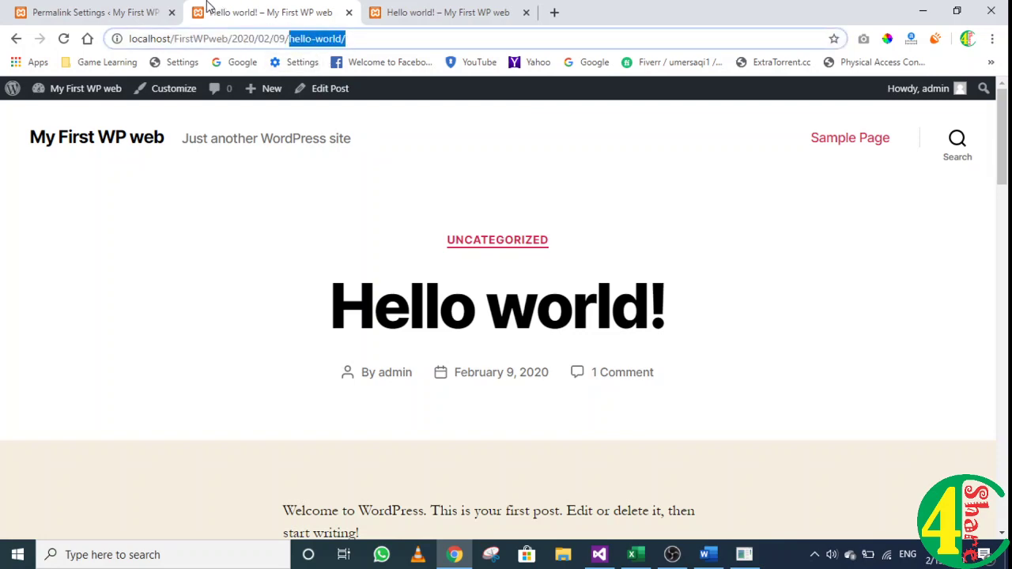
# Step: Return to the Permalink Settings and examine the Post name structure, custom structure tags, and optional category and tag bases
pyautogui.click(140, 10)
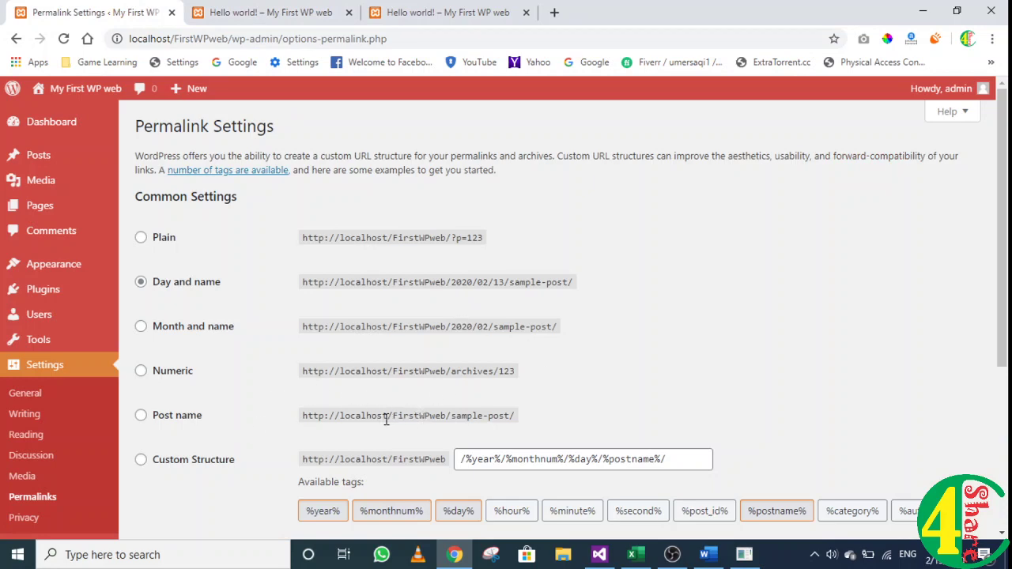
pyautogui.moveTo(393, 416); pyautogui.dragTo(509, 412)
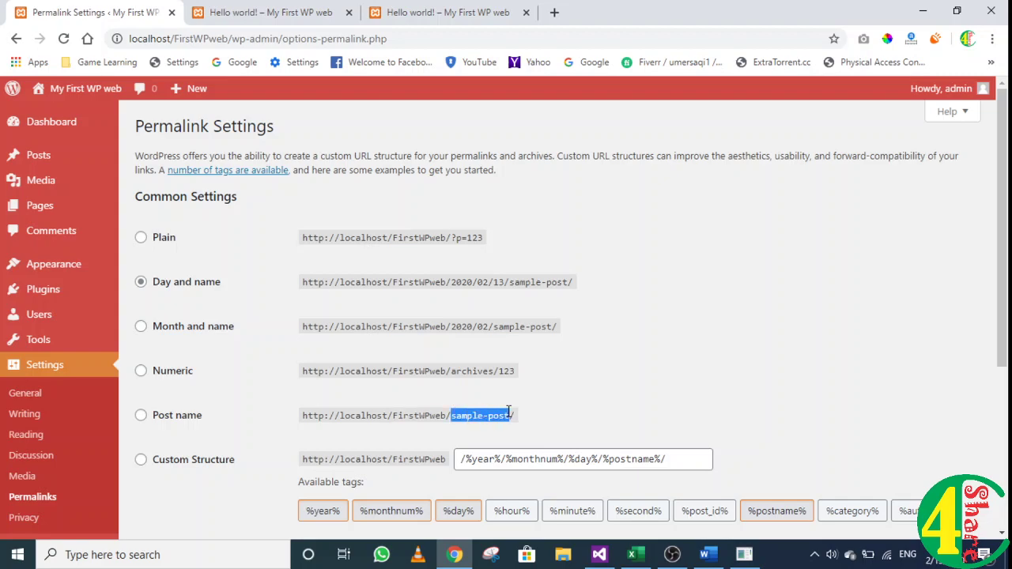
pyautogui.scroll(-3, 244, 418)
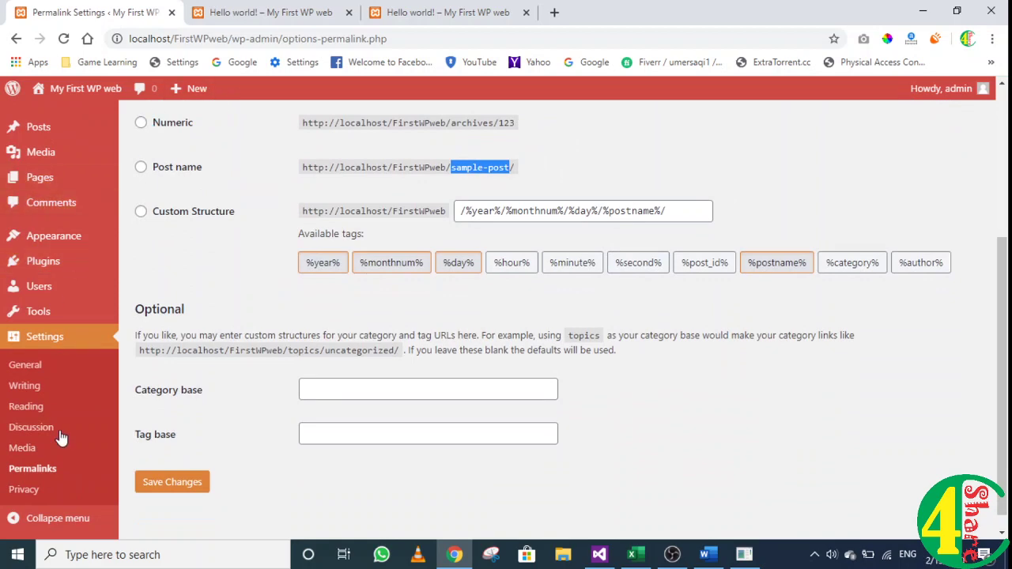
# Step: View the Privacy Settings and the list of all posts, and return to the Dashboard home page
pyautogui.click(26, 491)
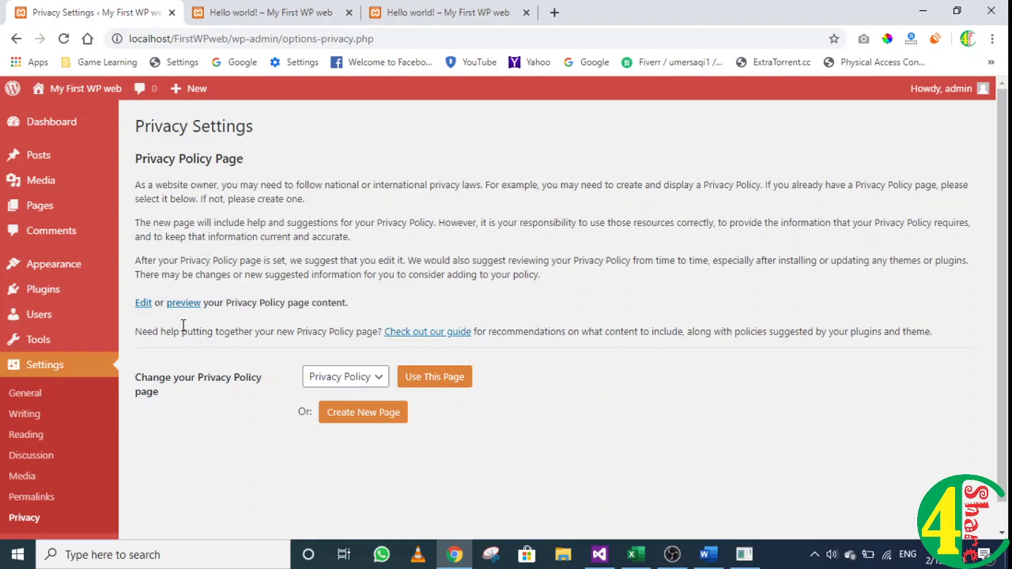
pyautogui.click(43, 163)
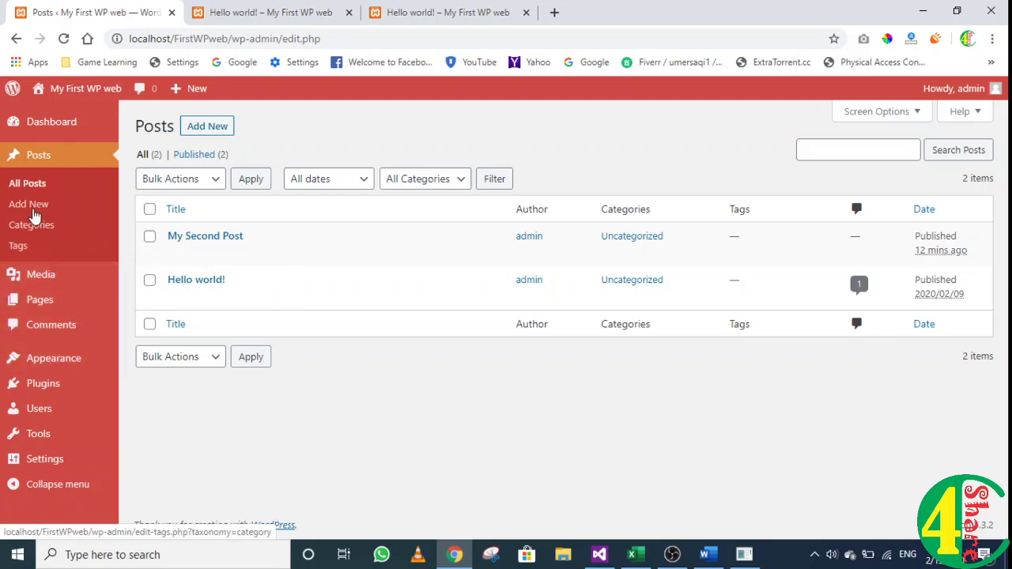
pyautogui.click(40, 128)
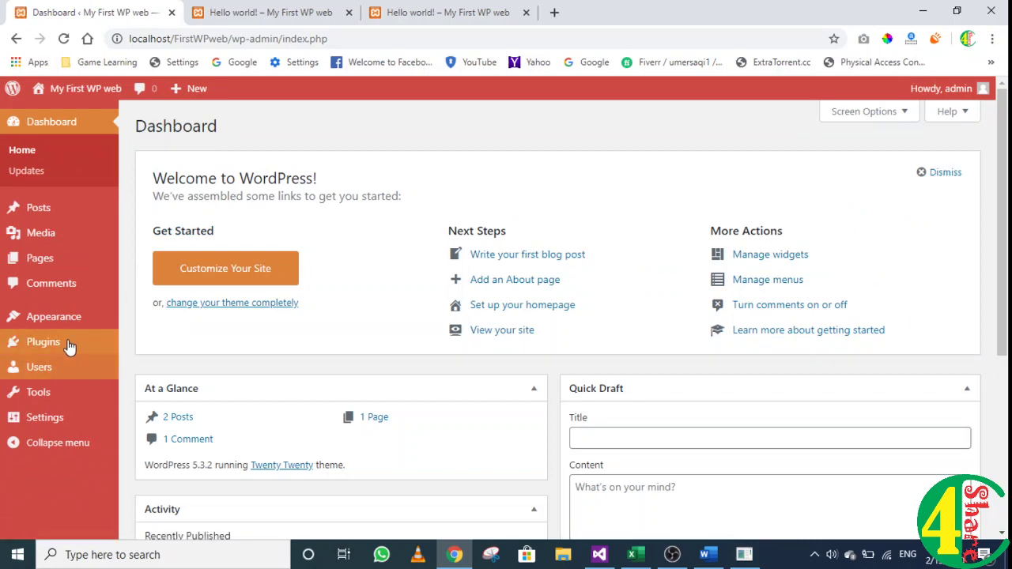
pyautogui.moveTo(67, 318)
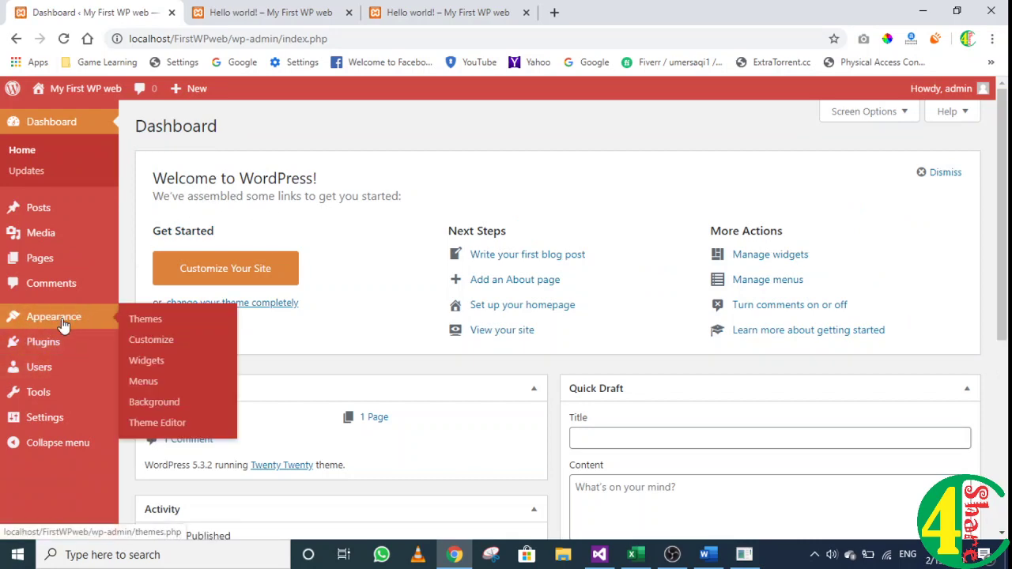